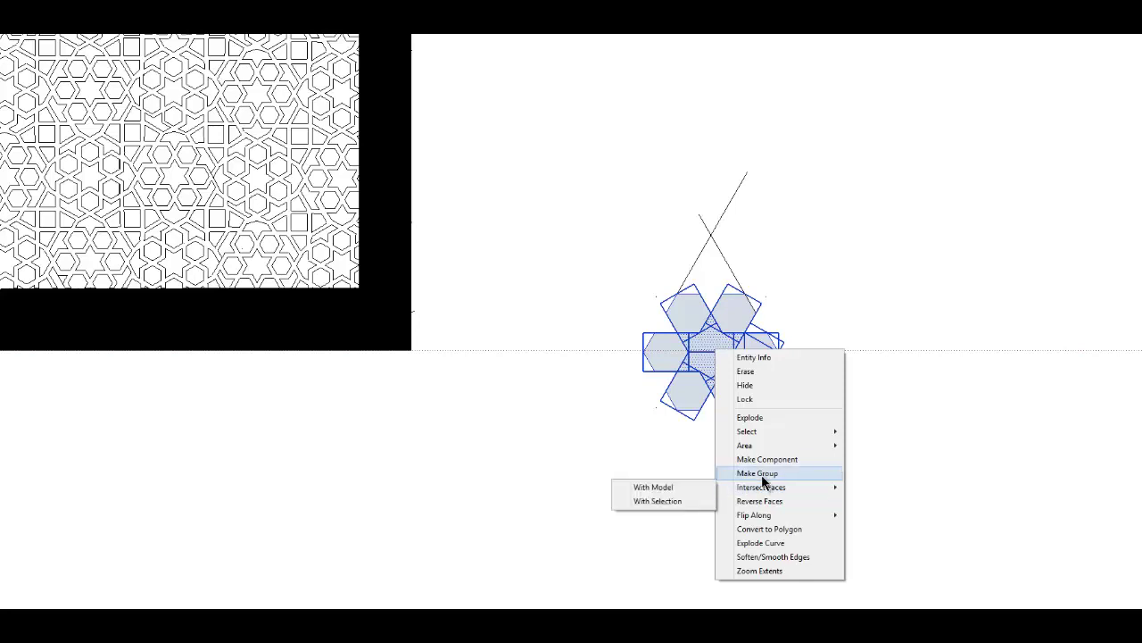
Group the selected hexagons of the six-petal rosette into a single object and deselect it.
left_click(761, 474)
right_click(707, 354)
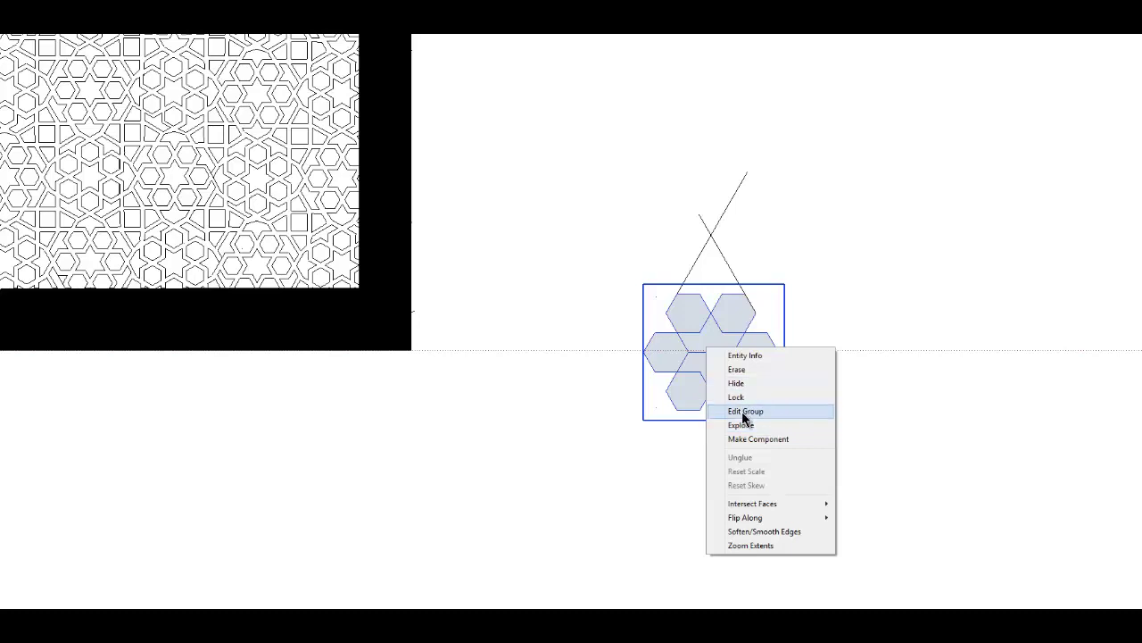
right_click(685, 382)
right_click(685, 381)
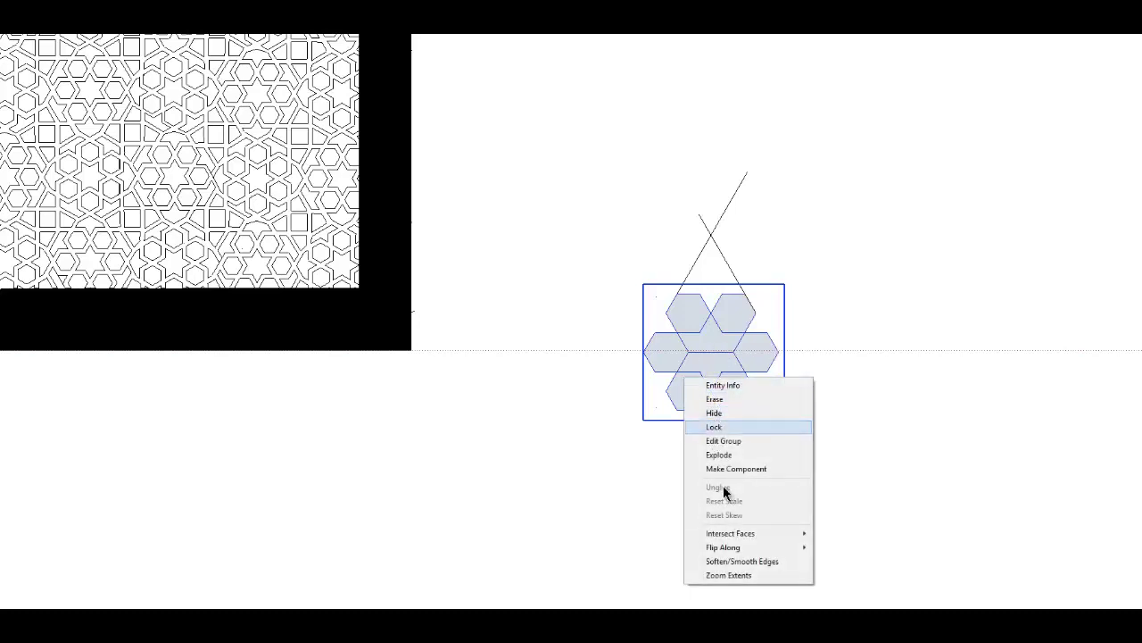
left_click(665, 382)
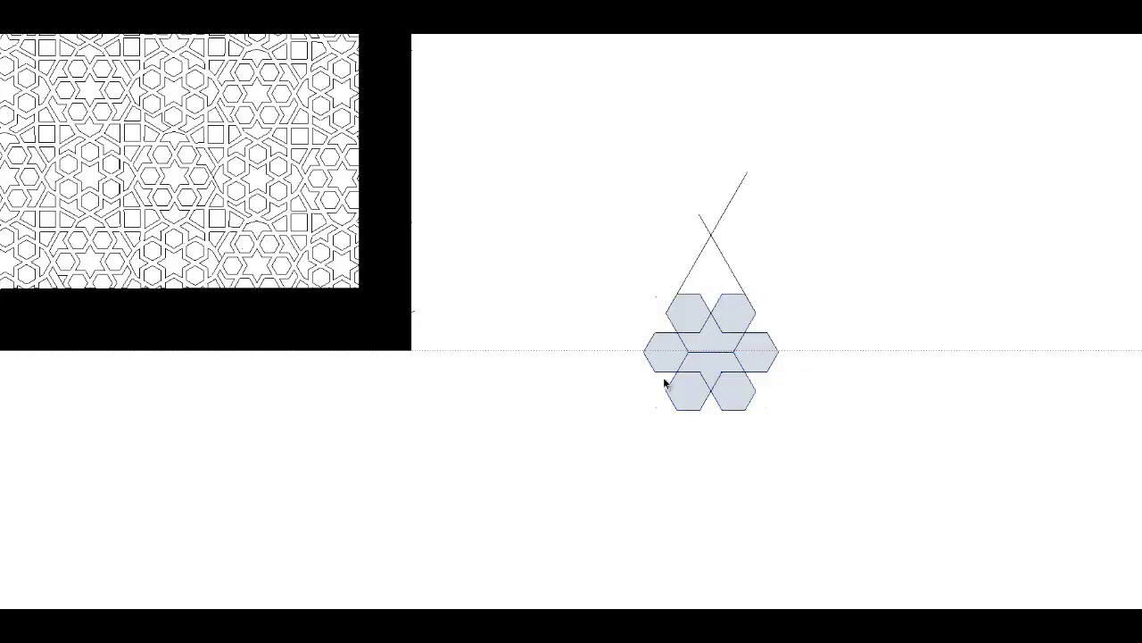
Copy the rosette group from its centre straight along the green axis, placing the copy above the two crossing slanted lines.
key("m")
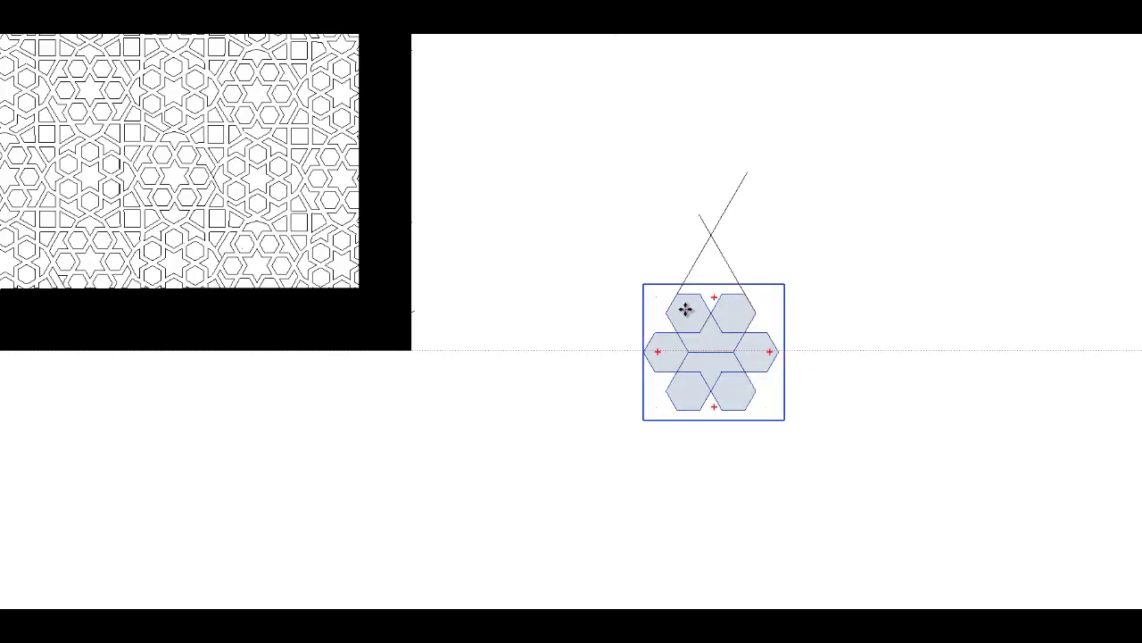
key("ctrl")
left_click(710, 352)
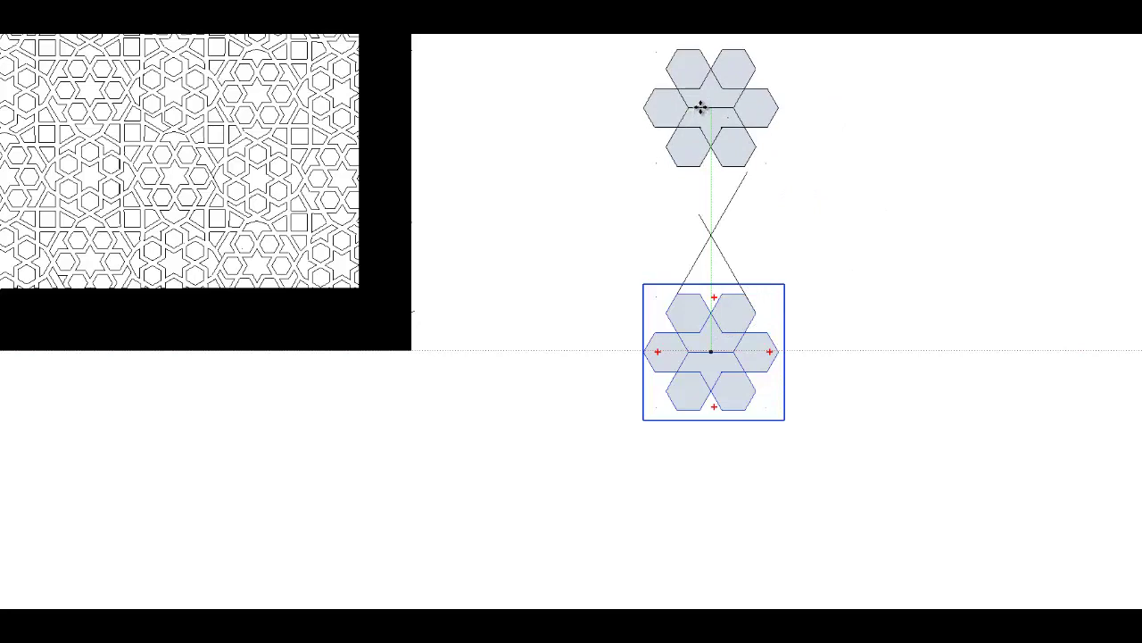
left_click(702, 107)
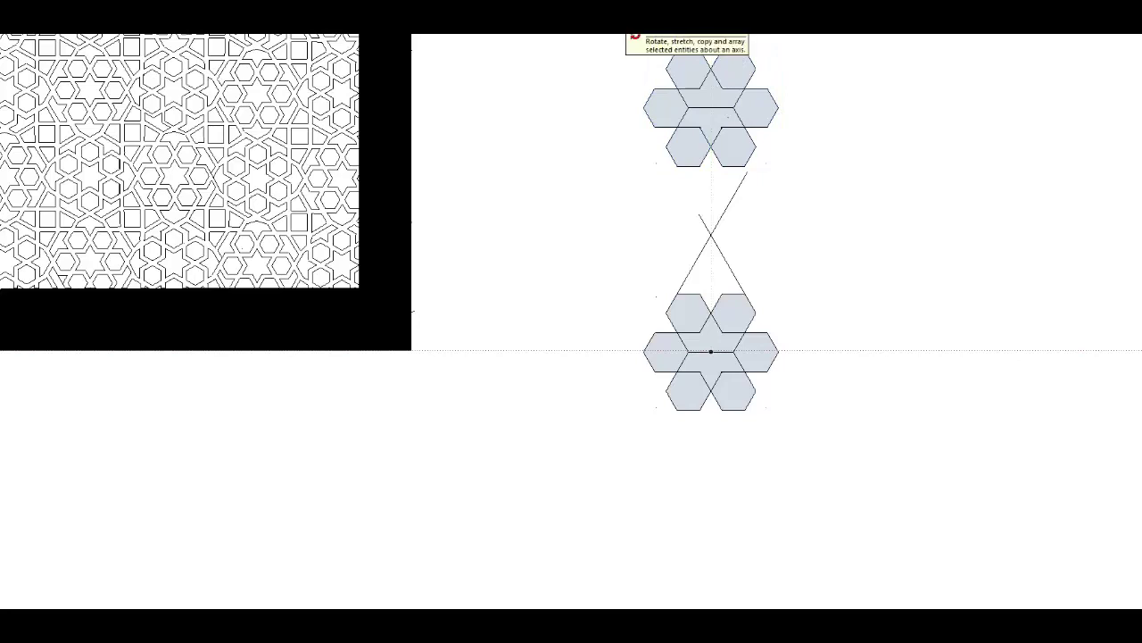
Rotate the copied rosette 90 degrees about its centre so one of its hexagons points straight down.
left_click(630, 19)
left_click(711, 108)
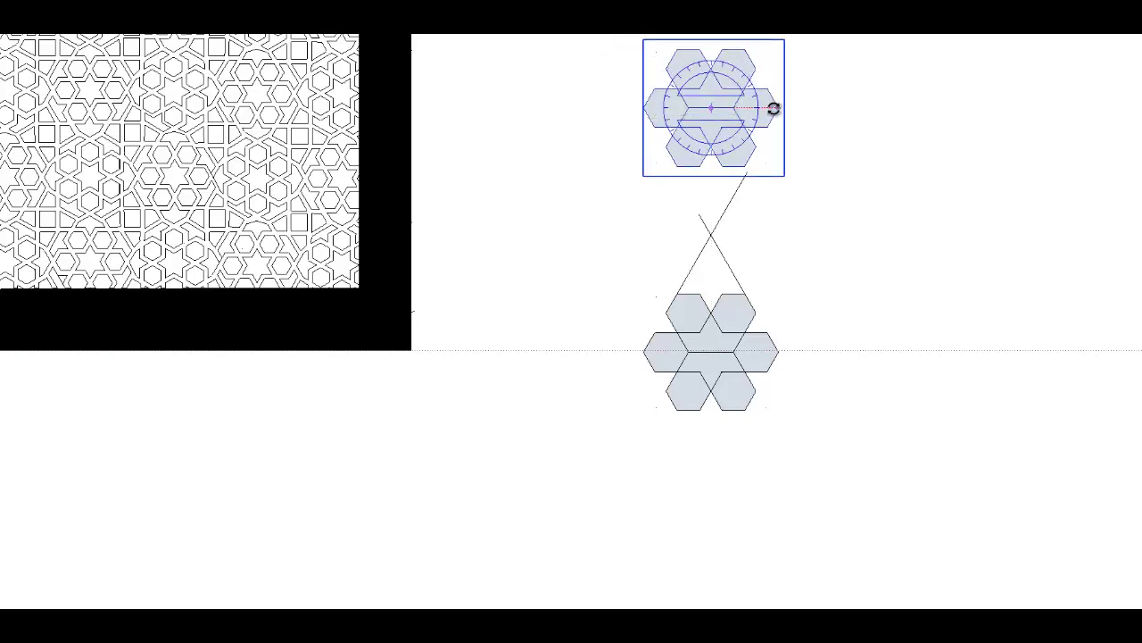
left_click(774, 108)
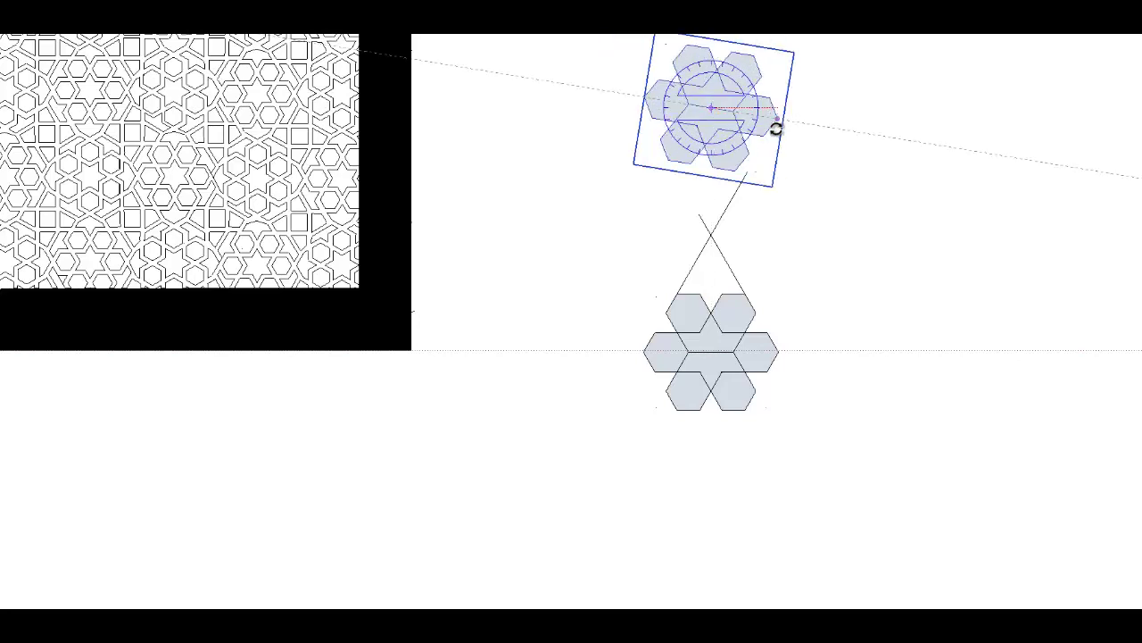
left_click(711, 181)
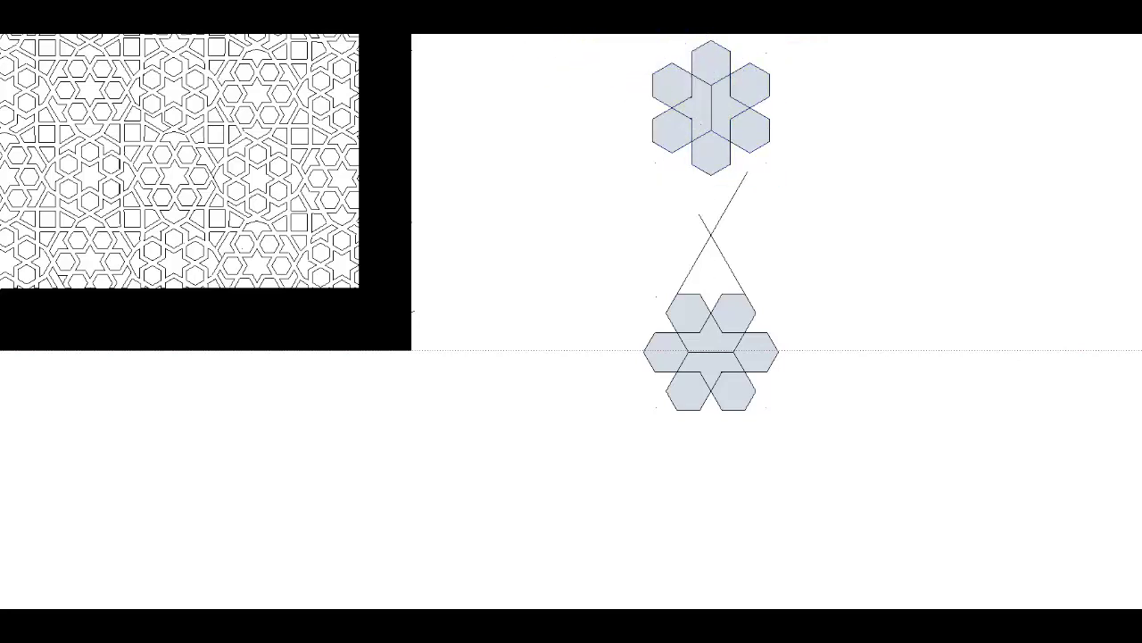
Move the rotated rosette down along the green axis until its lowest hexagon's tip sits near the crossing of the two slanted lines.
key("m")
left_click_drag(710, 109, 716, 215)
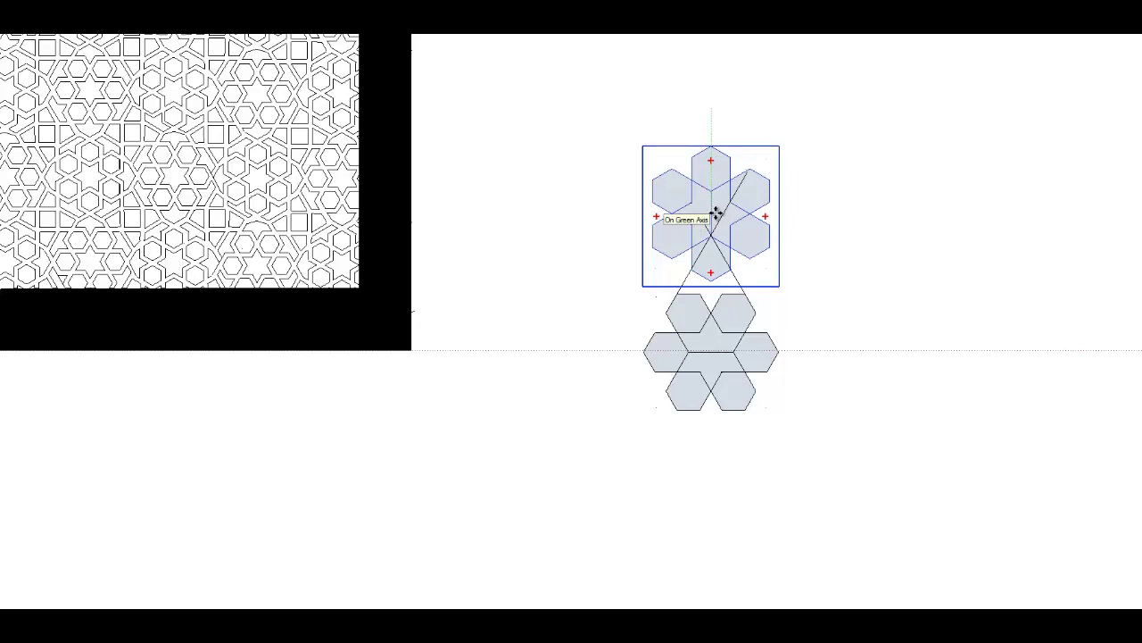
left_click_drag(716, 213, 715, 213)
key("Escape")
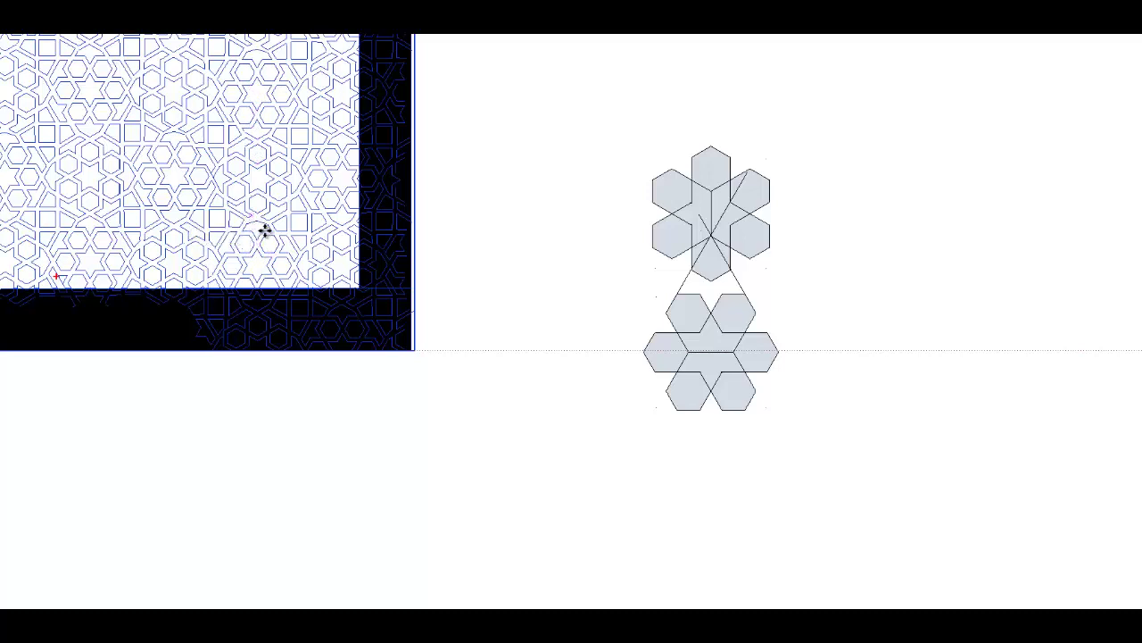
key("ctrl+t")
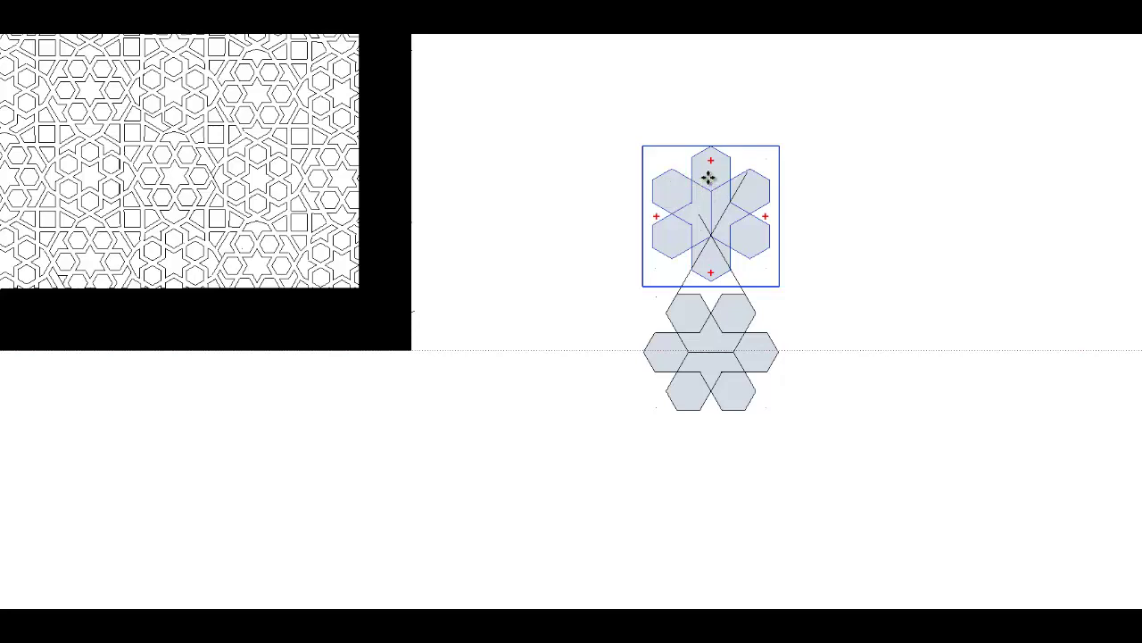
left_click_drag(708, 173, 709, 134)
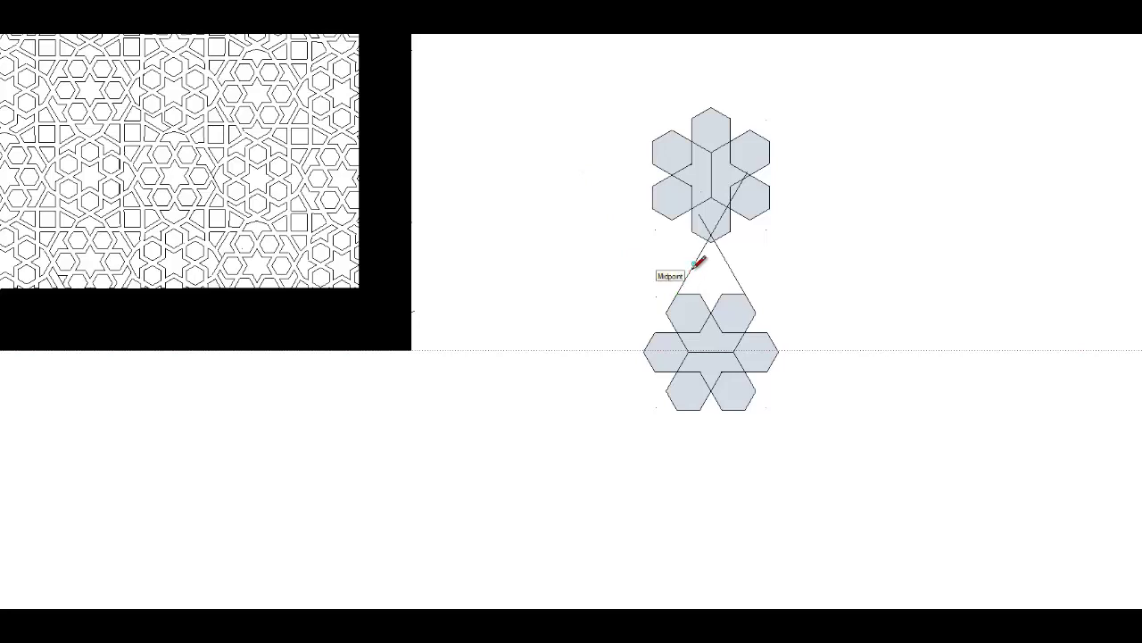
Draw two short crossing lines from the slanted sides, following the slopes of the upper rosette's lowest hexagon tip.
left_click(695, 264)
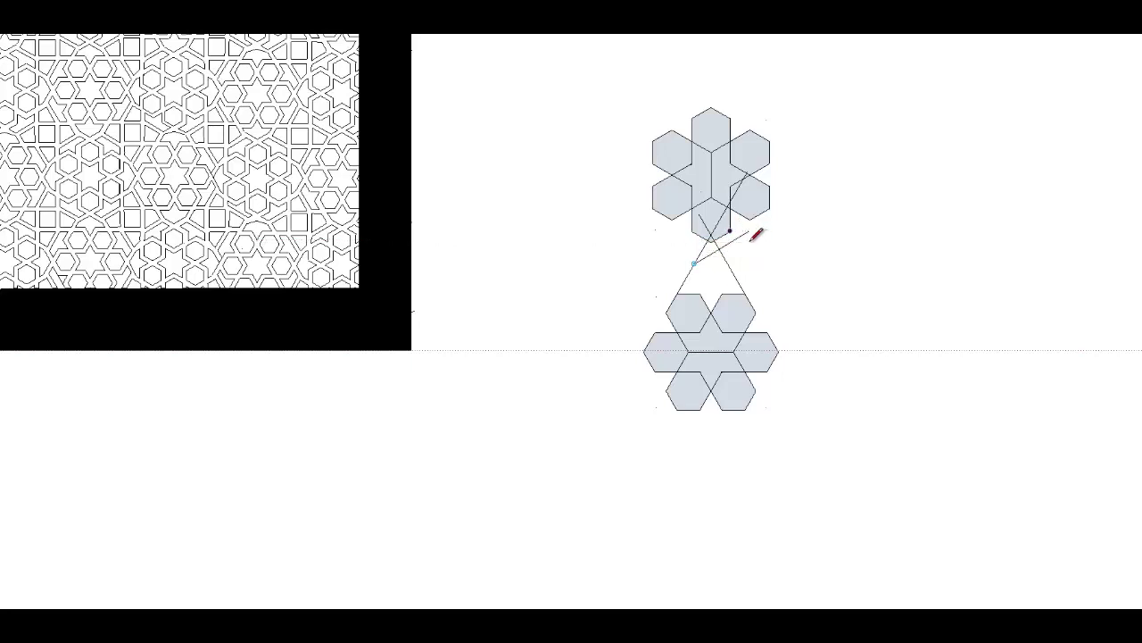
left_click(750, 233)
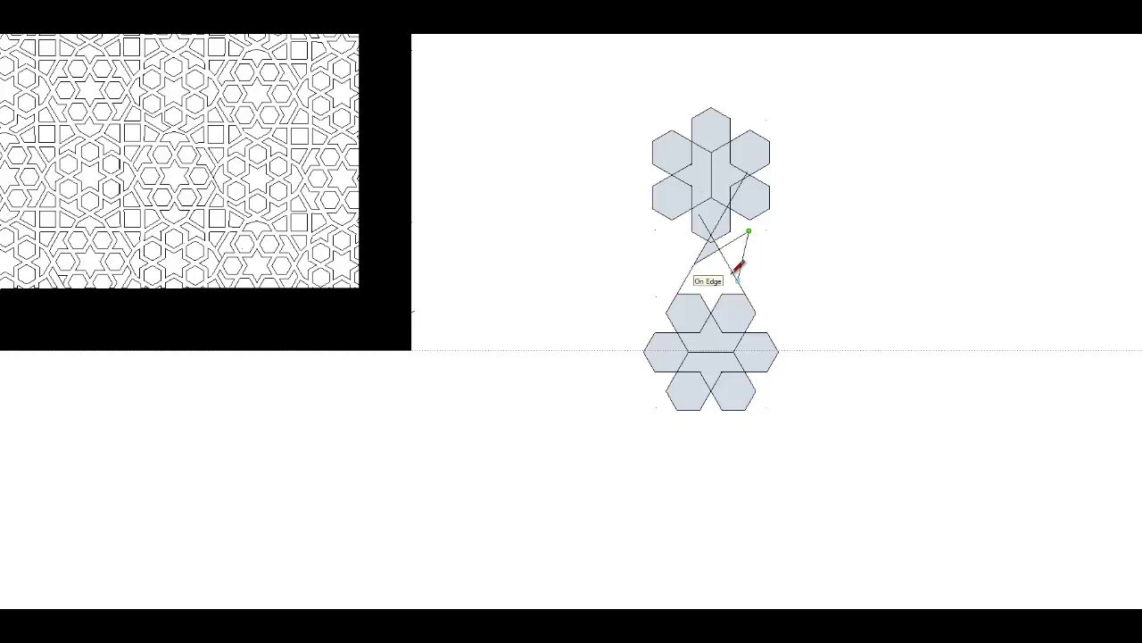
left_click(730, 268)
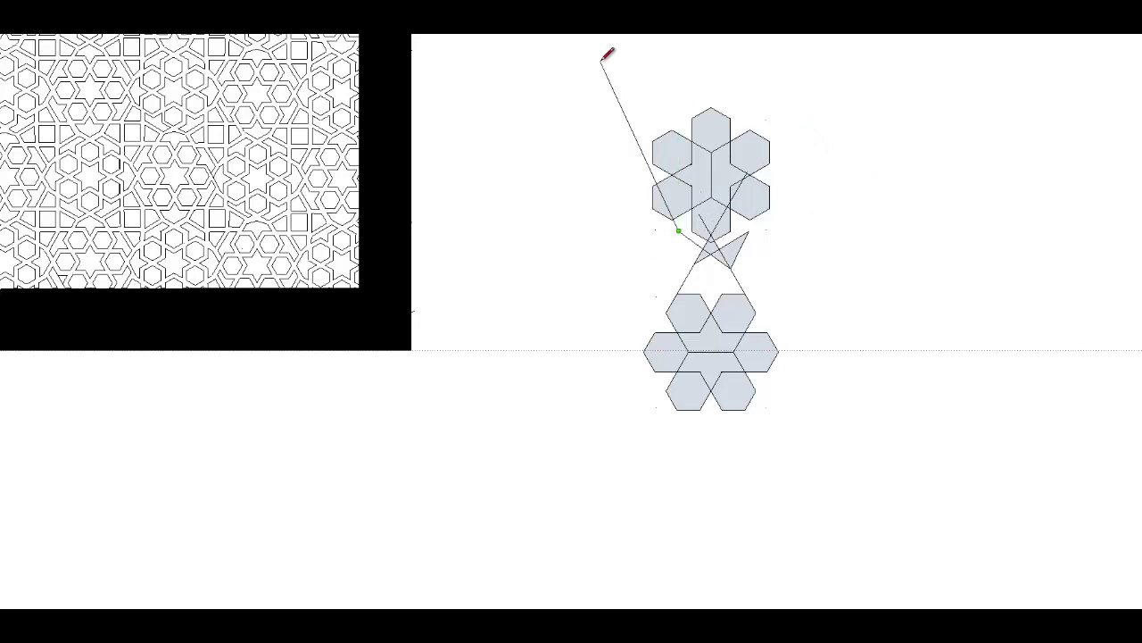
key("space")
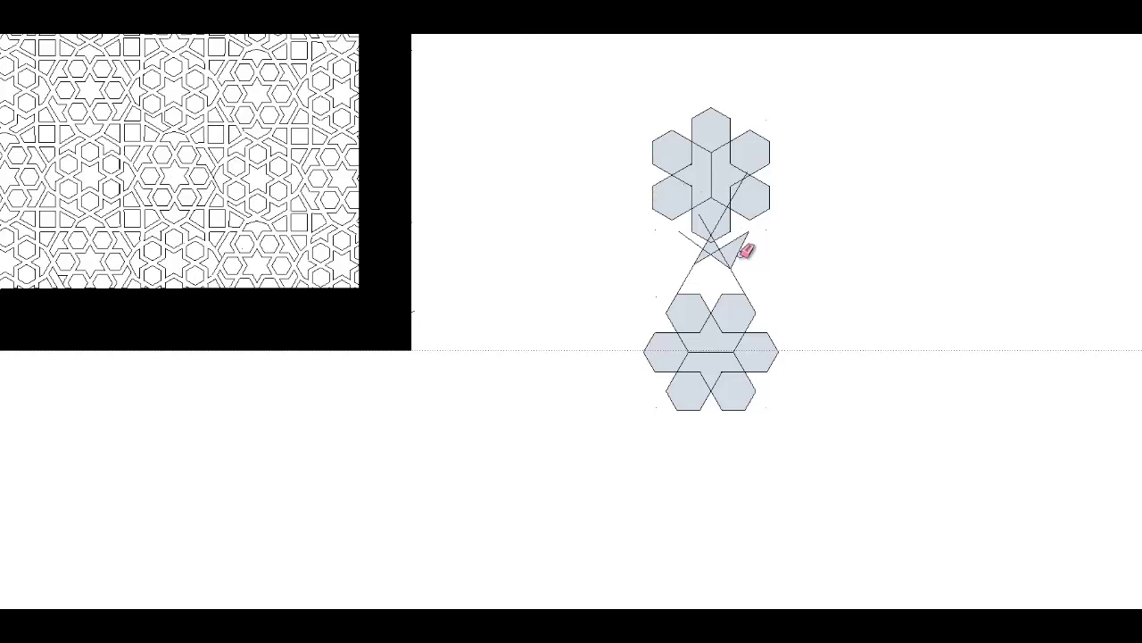
Erase the line ends overshooting the new petal's tip and move the upper rosette up clear of the construction.
left_click_drag(744, 243, 691, 247)
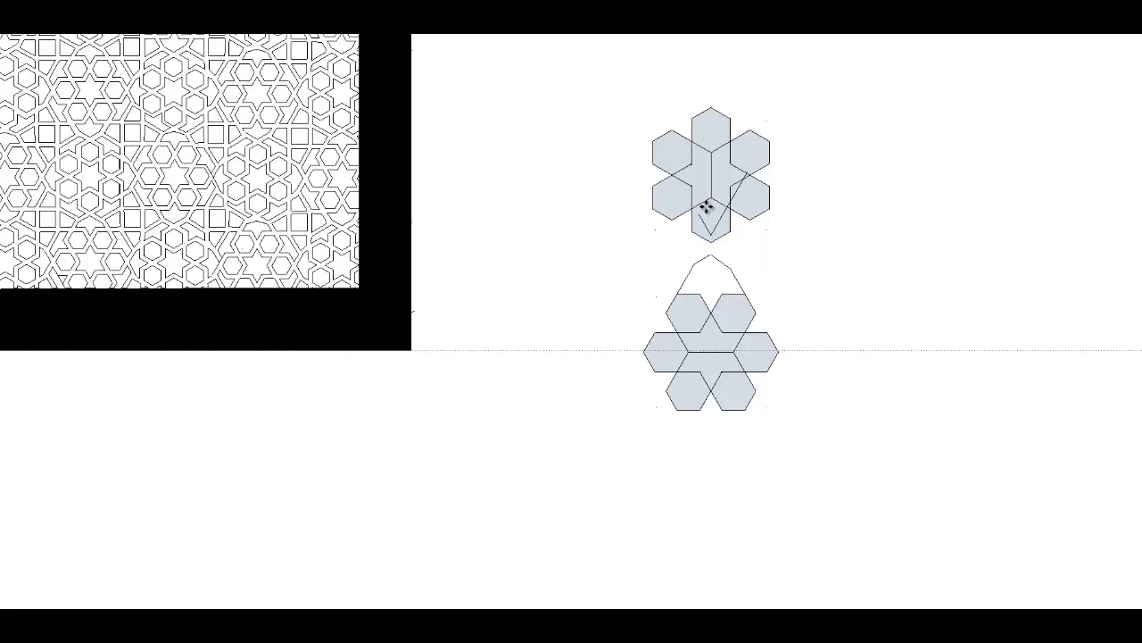
left_click_drag(707, 176, 679, 112)
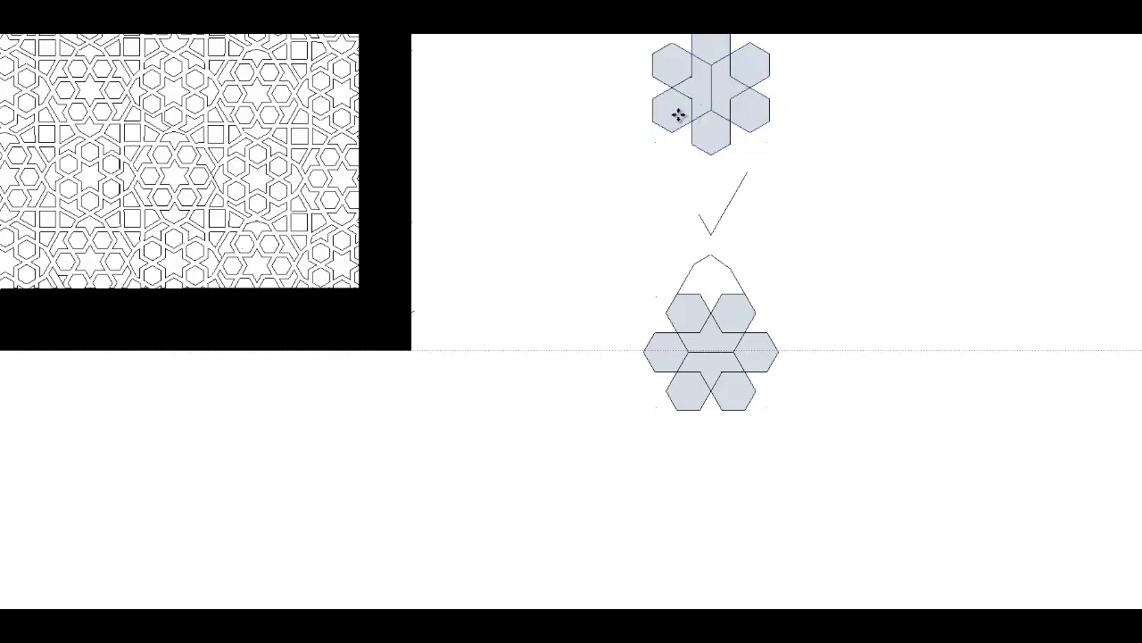
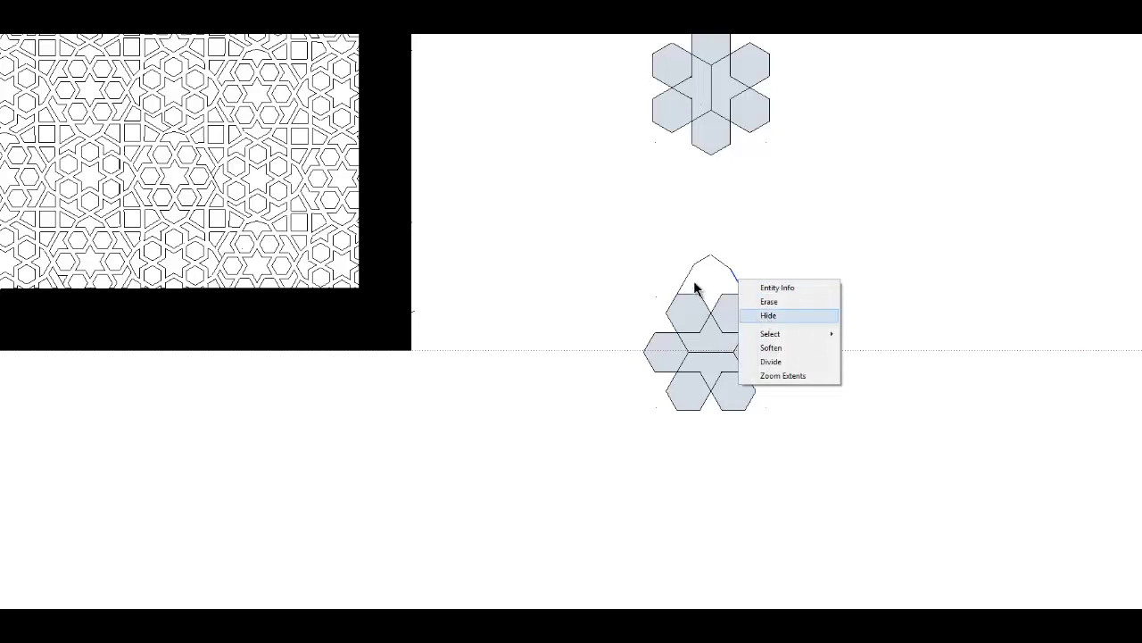
Copy the petal's slanted edge on its right side and erase the long horizontal line beside the upper-right hexagon.
left_click(13, 27)
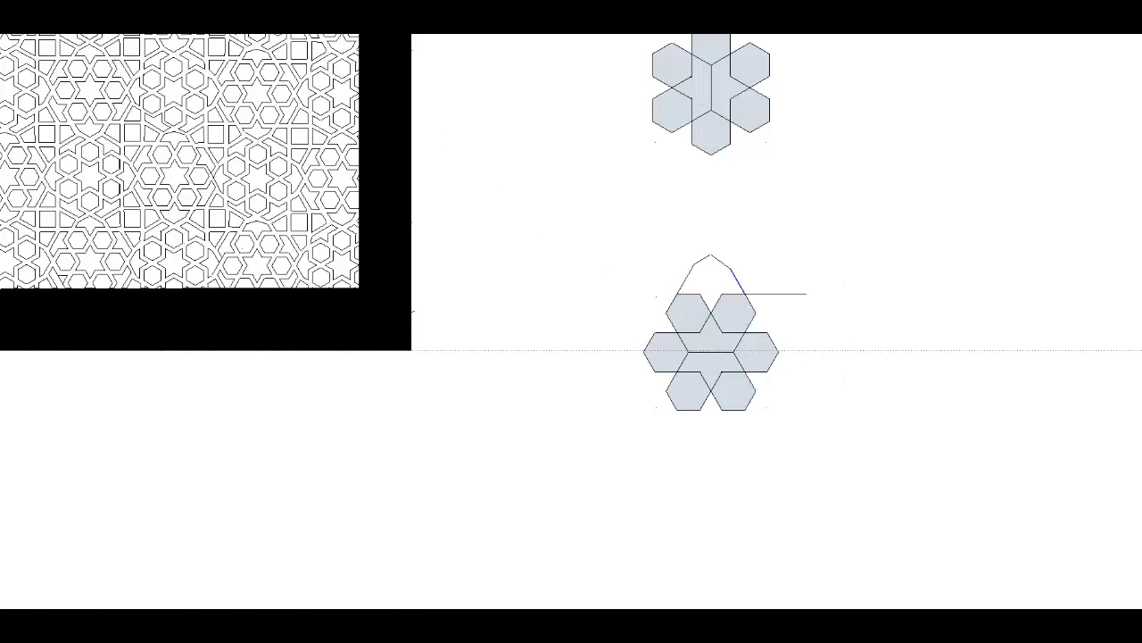
left_click(12, 27)
left_click(7, 55)
left_click(781, 261)
left_click(779, 299)
right_click(780, 298)
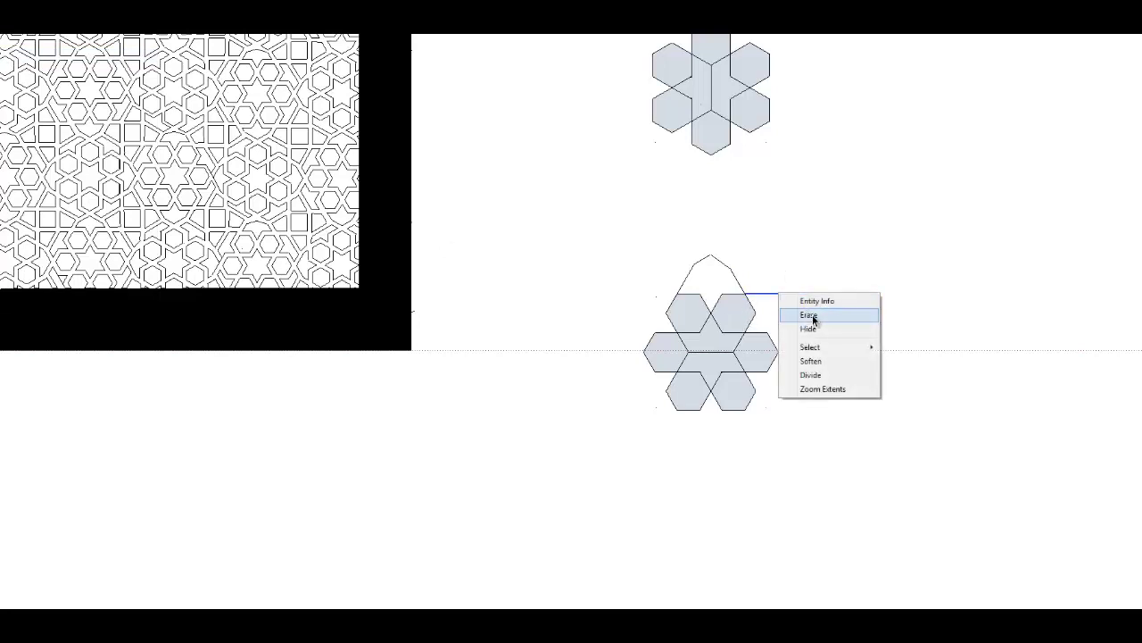
left_click(813, 318)
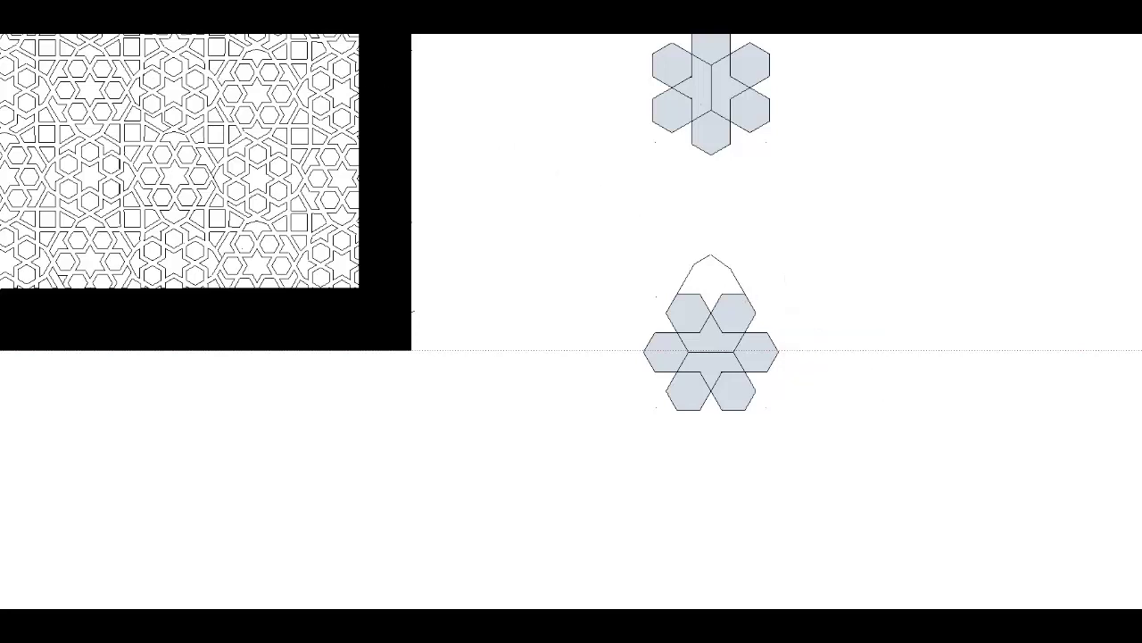
Paste the copied edge at the upper-right hexagon's outer corner and rotate it about that corner to lie along the red axis.
right_click(13, 42)
left_click(13, 69)
left_click(749, 294)
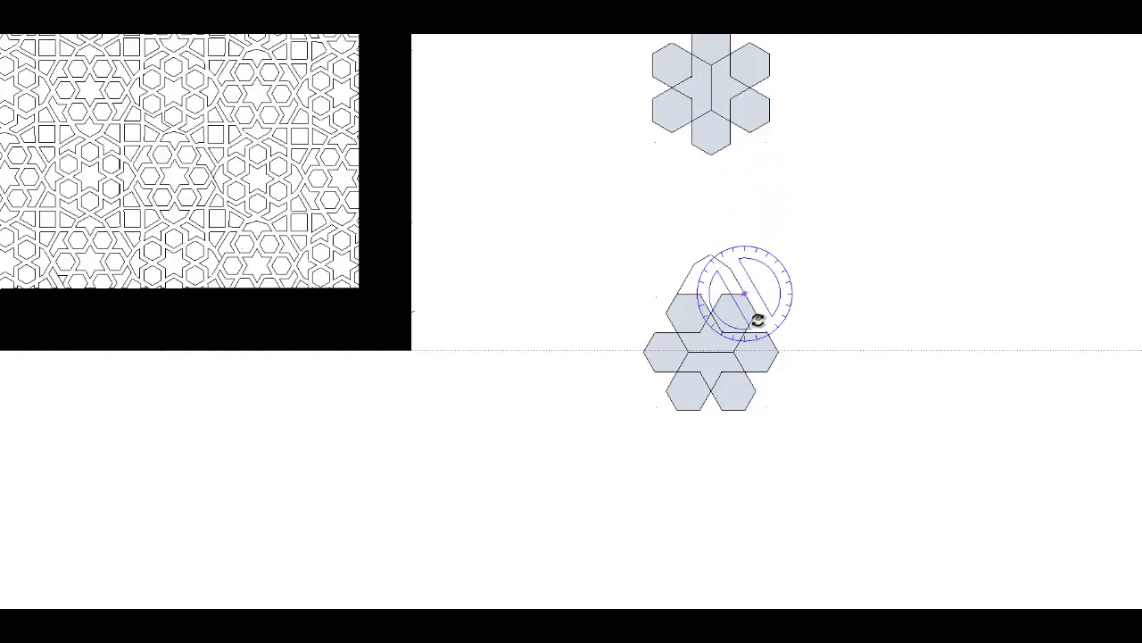
left_click(744, 293)
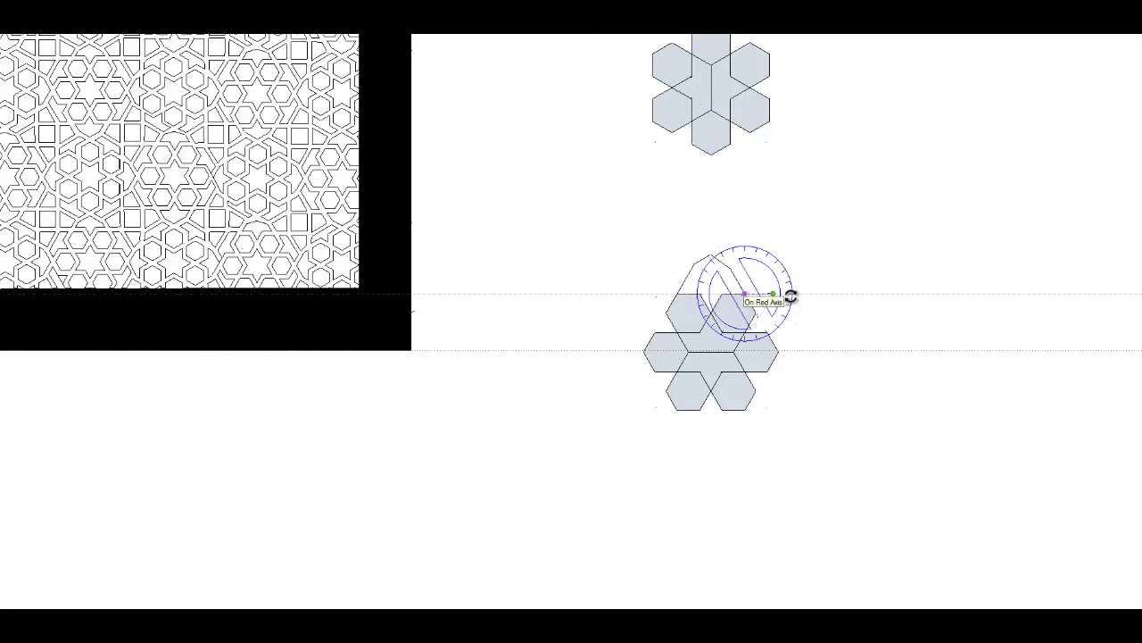
left_click(791, 296)
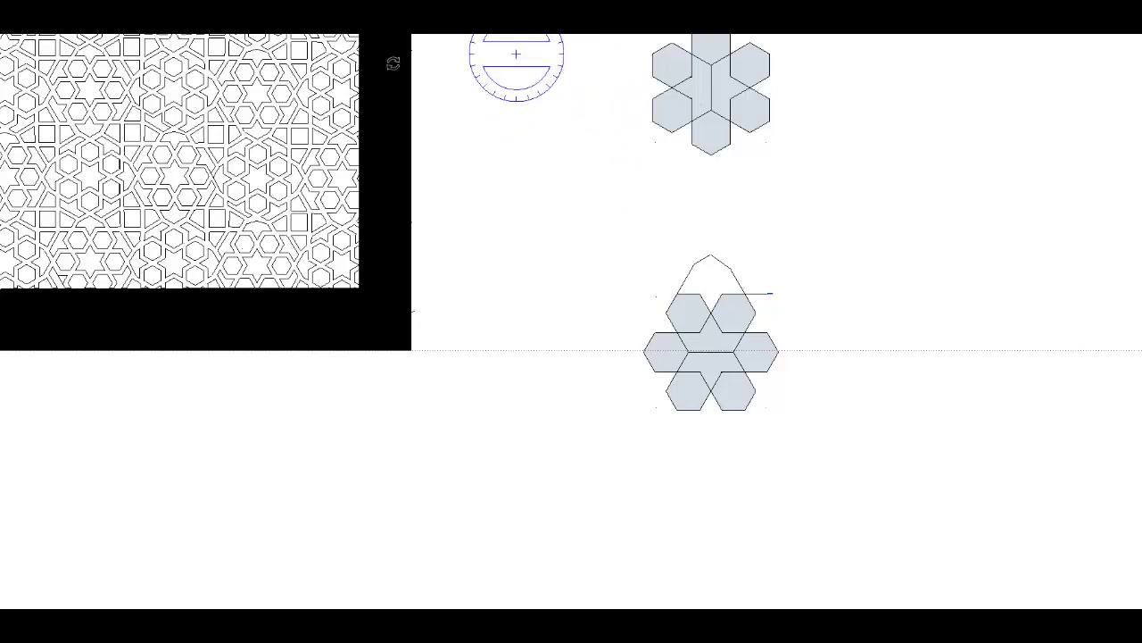
Paste the edge again at the right hexagon's outer tip and rotate it to slant up and outward, parallel to the hexagon's lower edge.
key("alt+e")
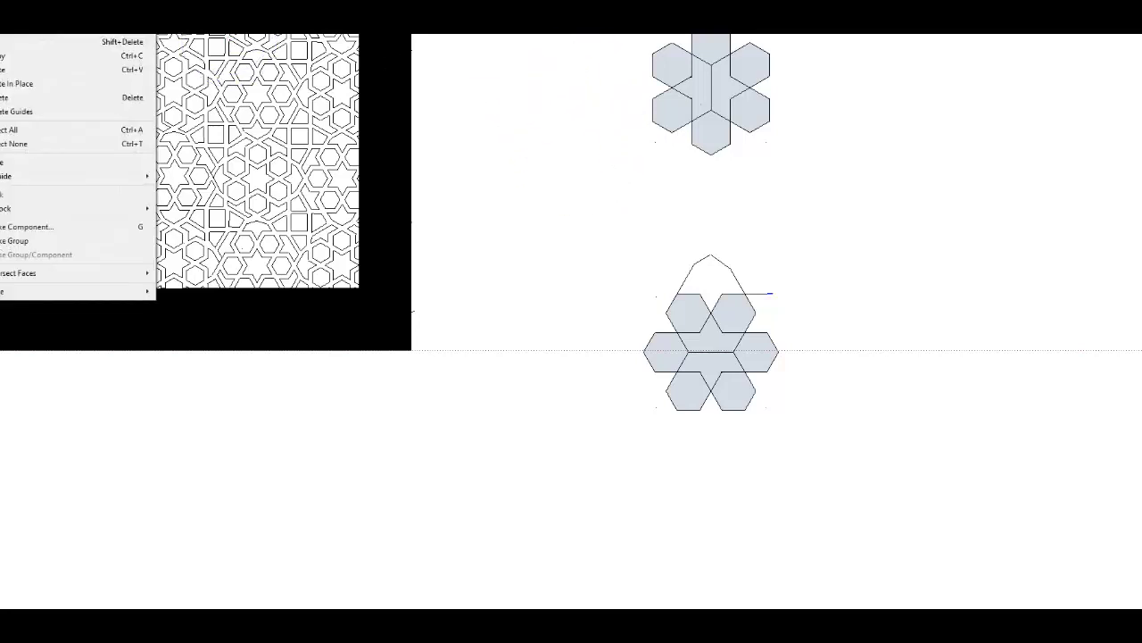
left_click(13, 70)
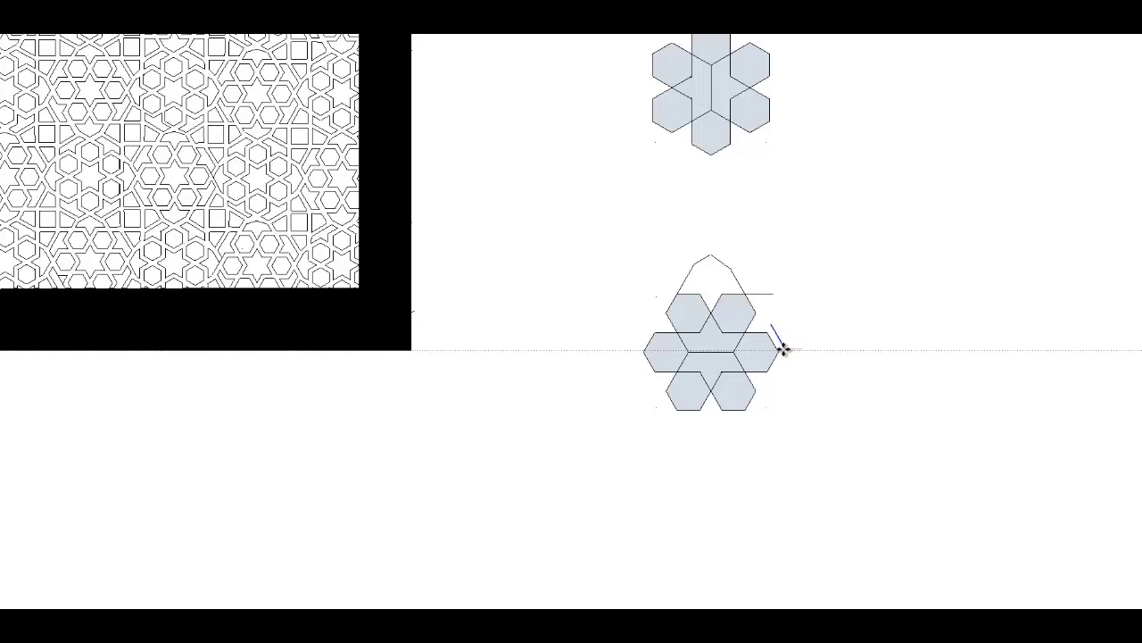
left_click(777, 348)
key("q")
left_click(777, 350)
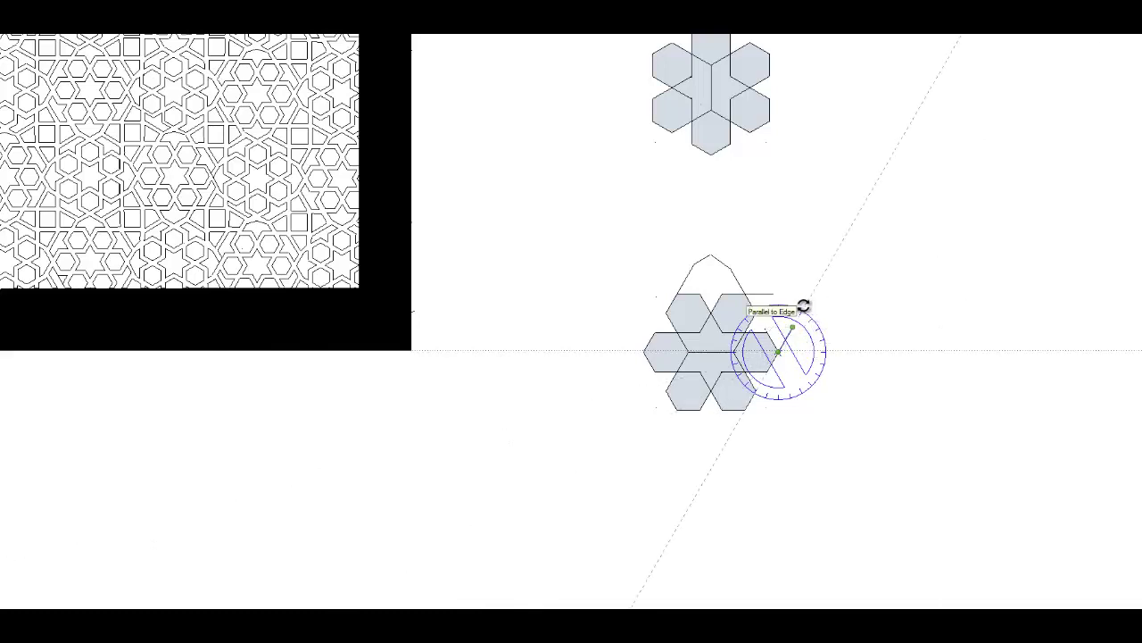
key("Escape")
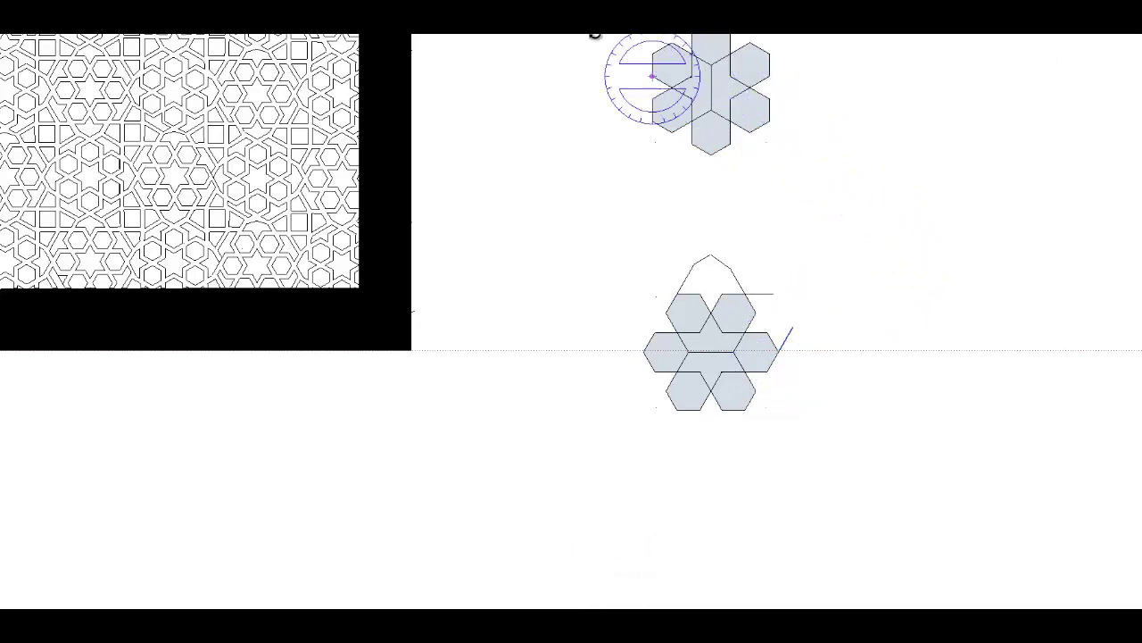
Draw a line joining the free ends of the horizontal and slanted edges to close the second petal's outline.
key("l")
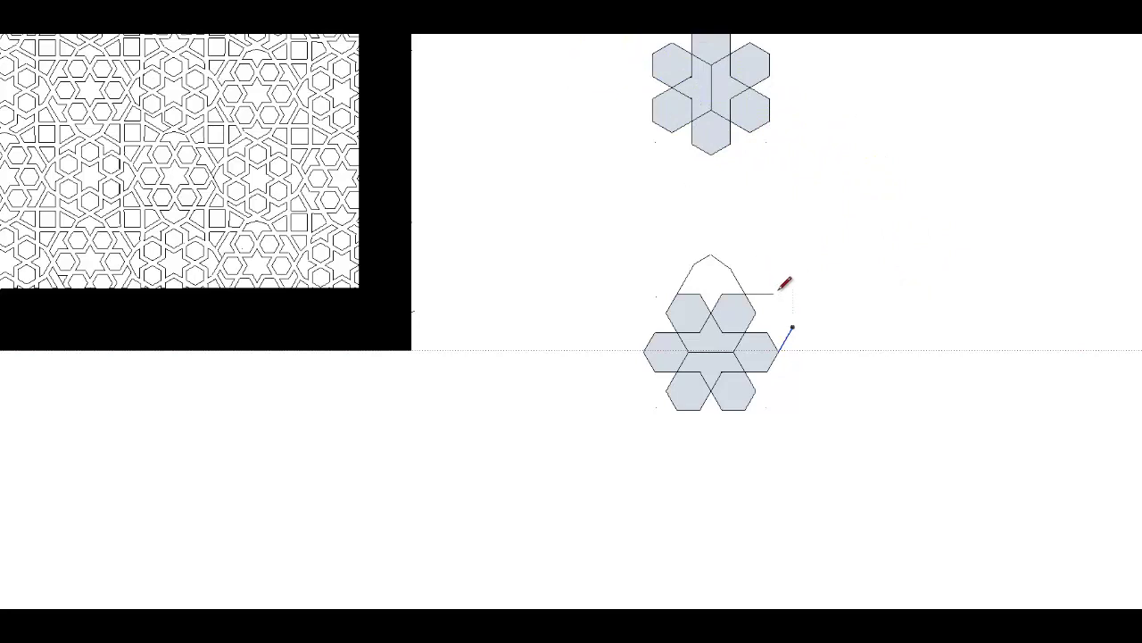
left_click(773, 293)
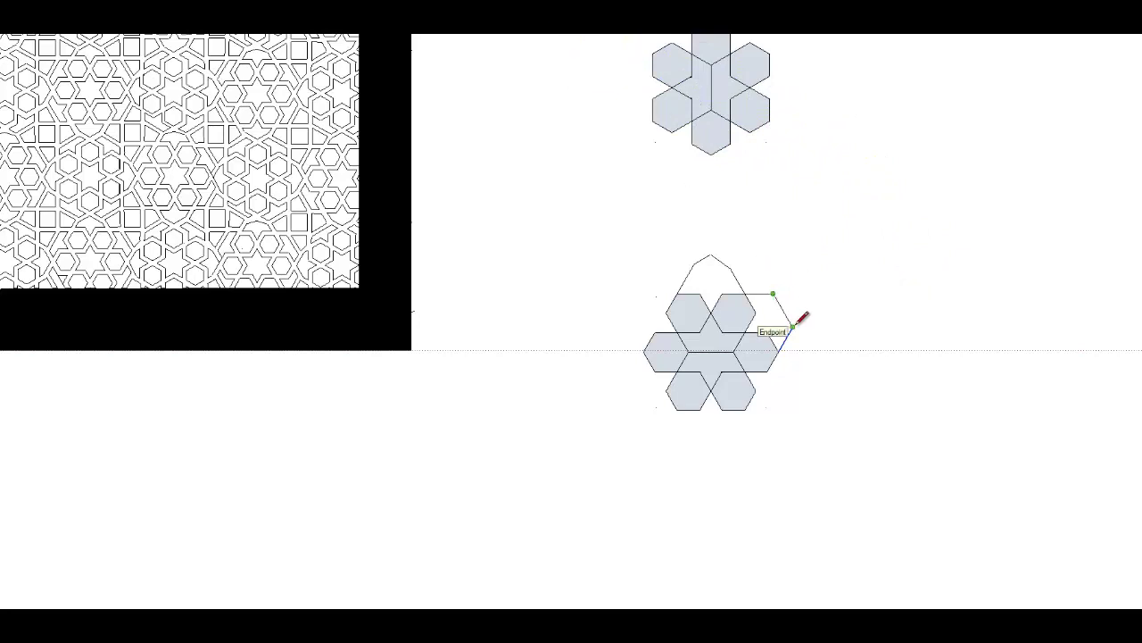
left_click(792, 327)
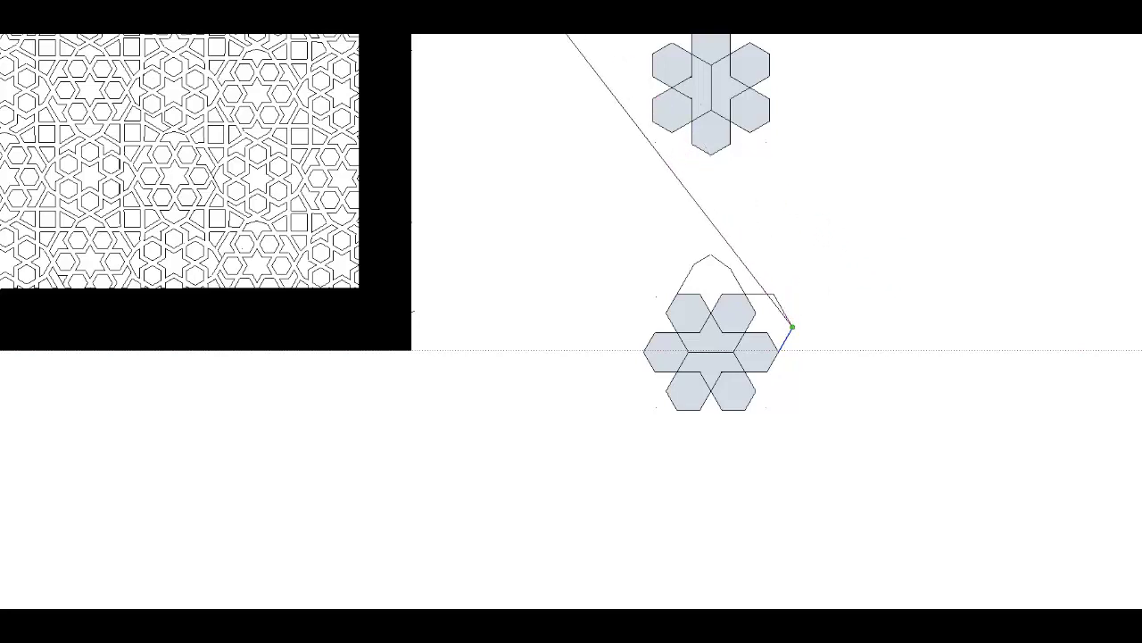
key("Escape")
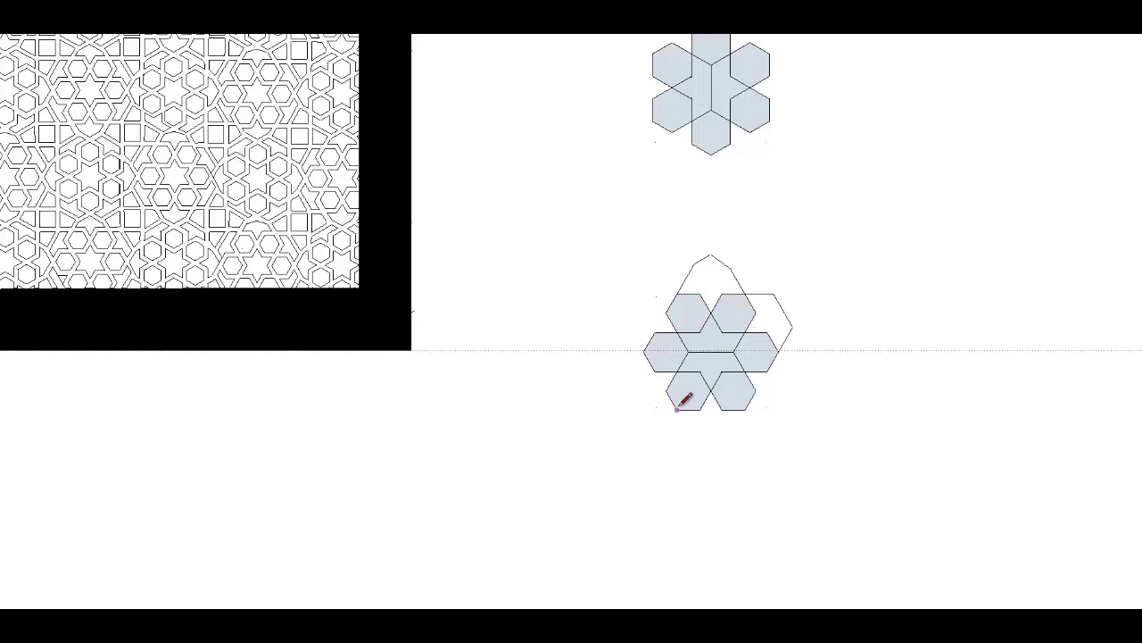
Draw a diagonal line across the rosette from the lower-left hexagon's bottom-left corner to the upper-right hexagon's top-right corner.
left_click(746, 292)
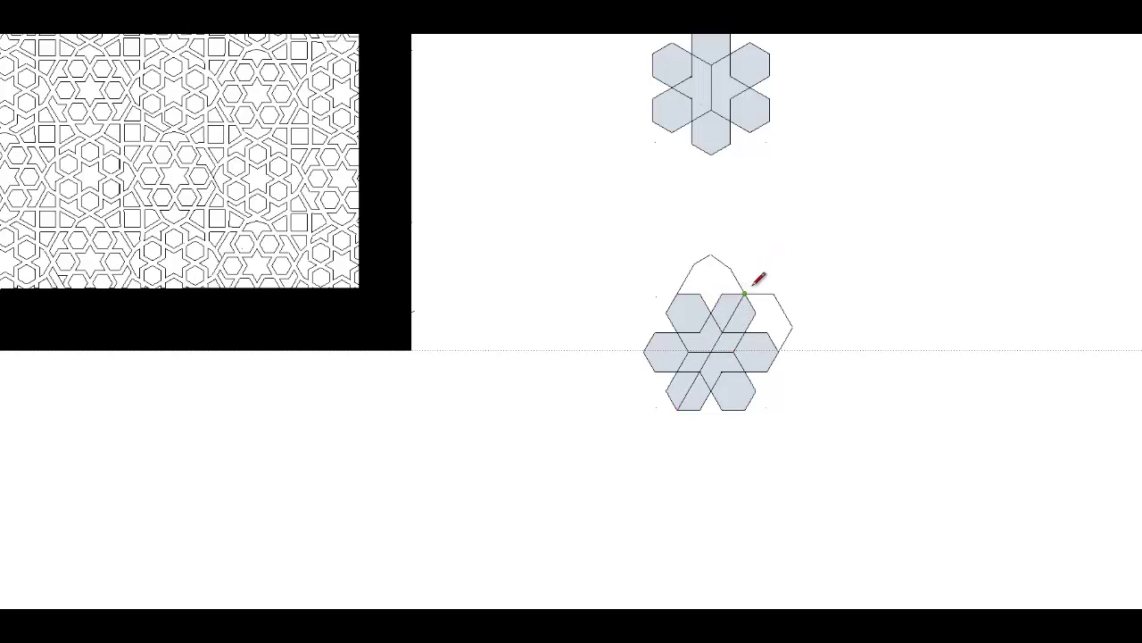
Extend the diagonal outward past the upper-right hexagon's corner and draw lines from both petals' adjacent corners meeting on it to form a kite.
left_click(800, 195)
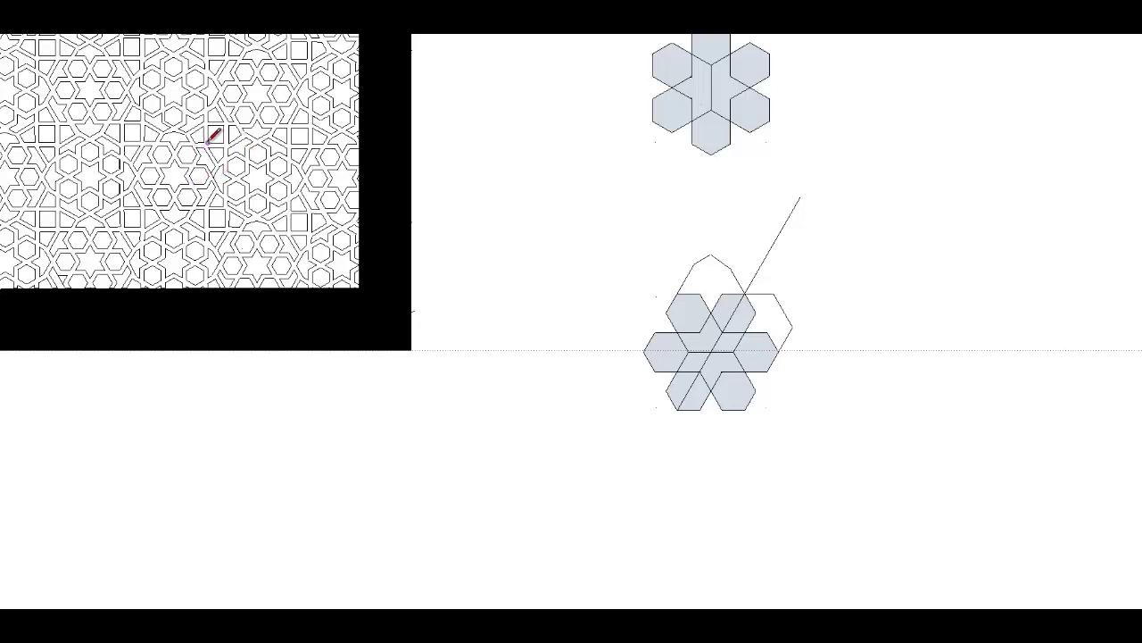
left_click(773, 293)
left_click(773, 241)
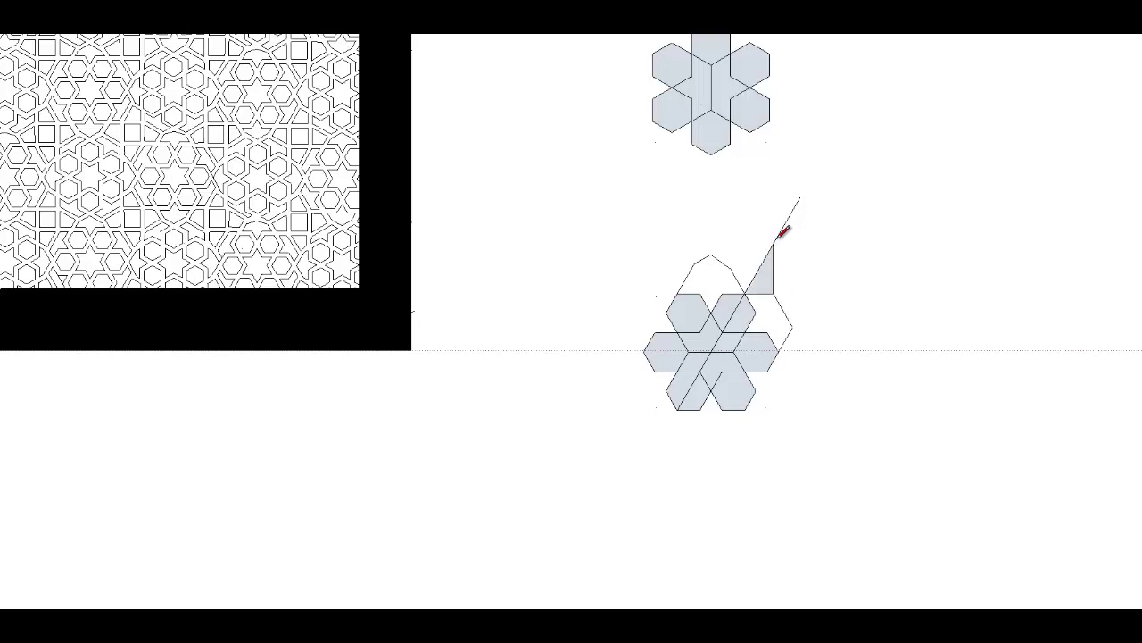
left_click(731, 268)
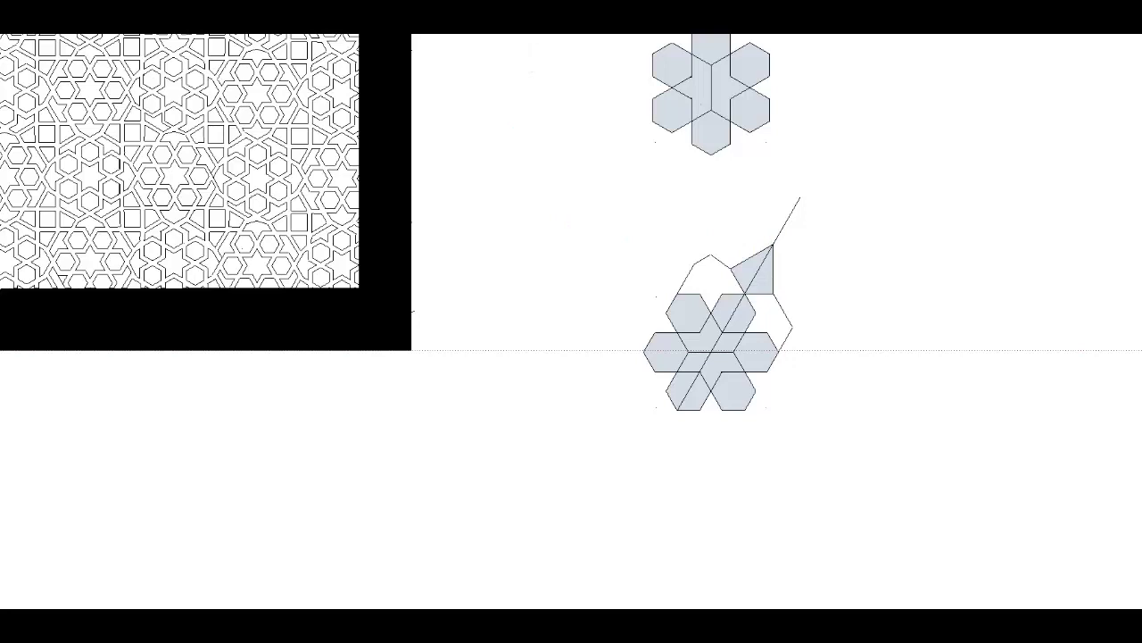
left_click(773, 292)
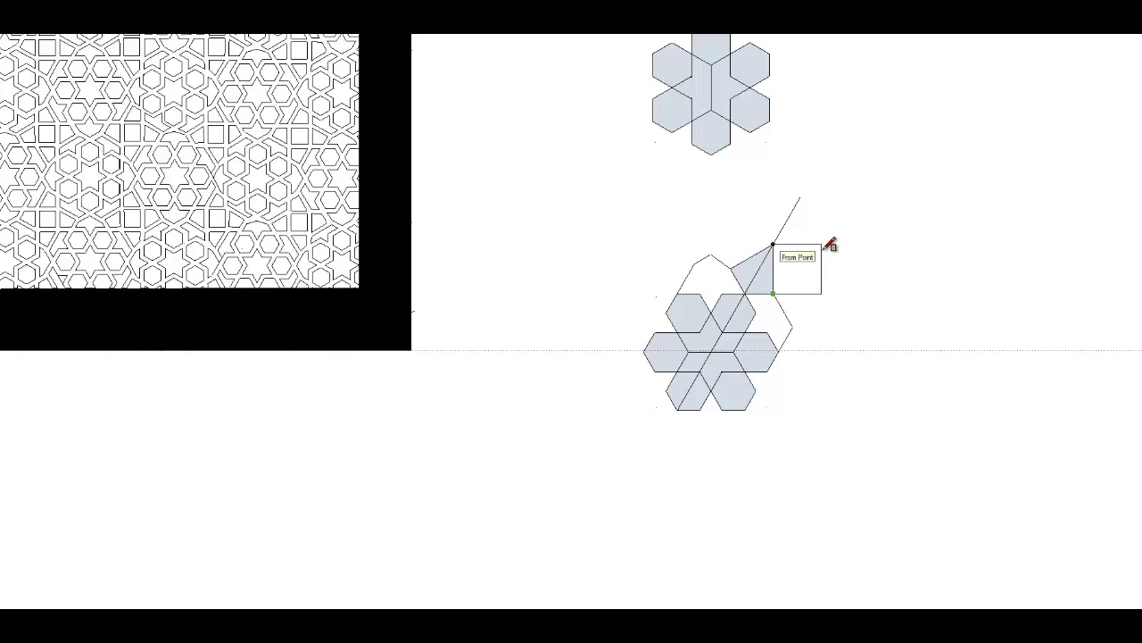
left_click(829, 247)
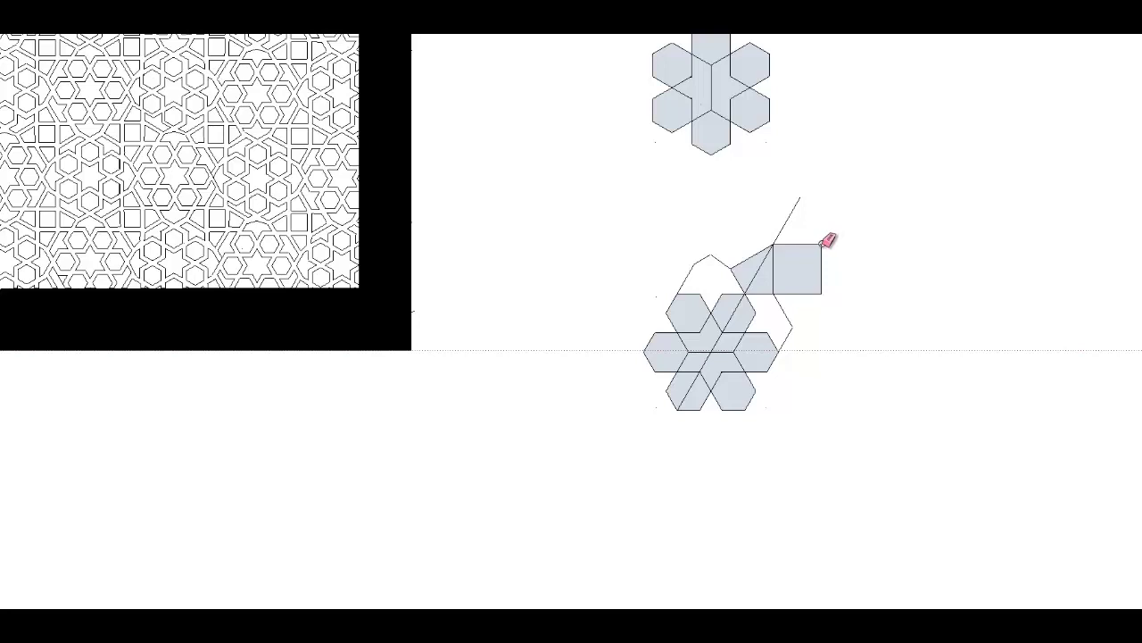
left_click_drag(828, 239, 818, 294)
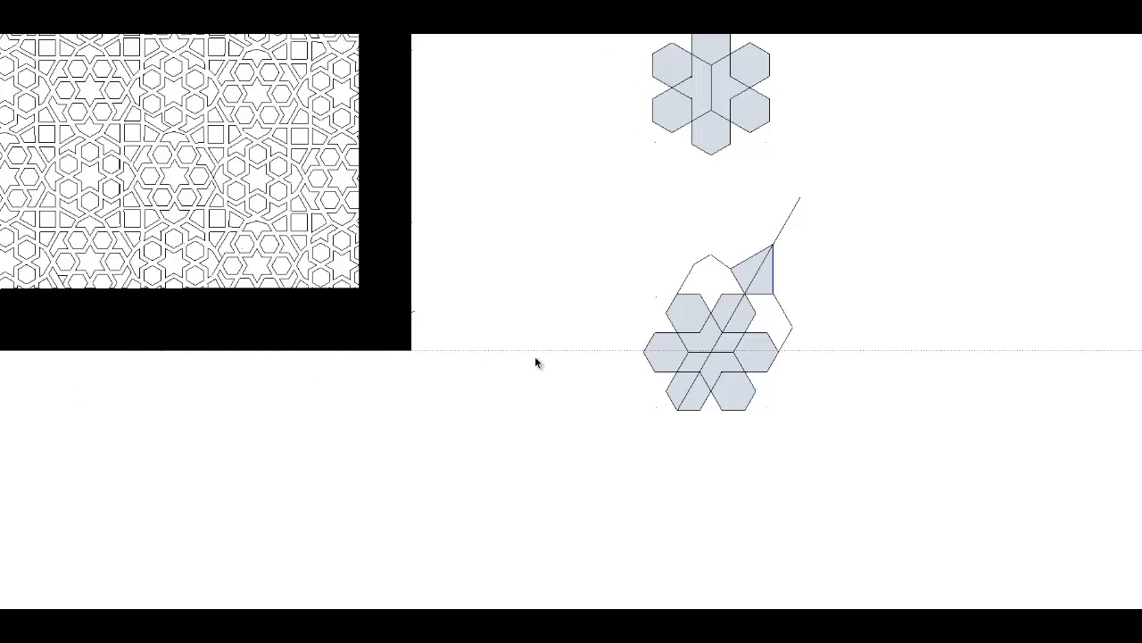
Copy the kite's vertical right edge, paste the copy to the kite's right and rotate it to lie horizontally along the red axis.
right_click(774, 281)
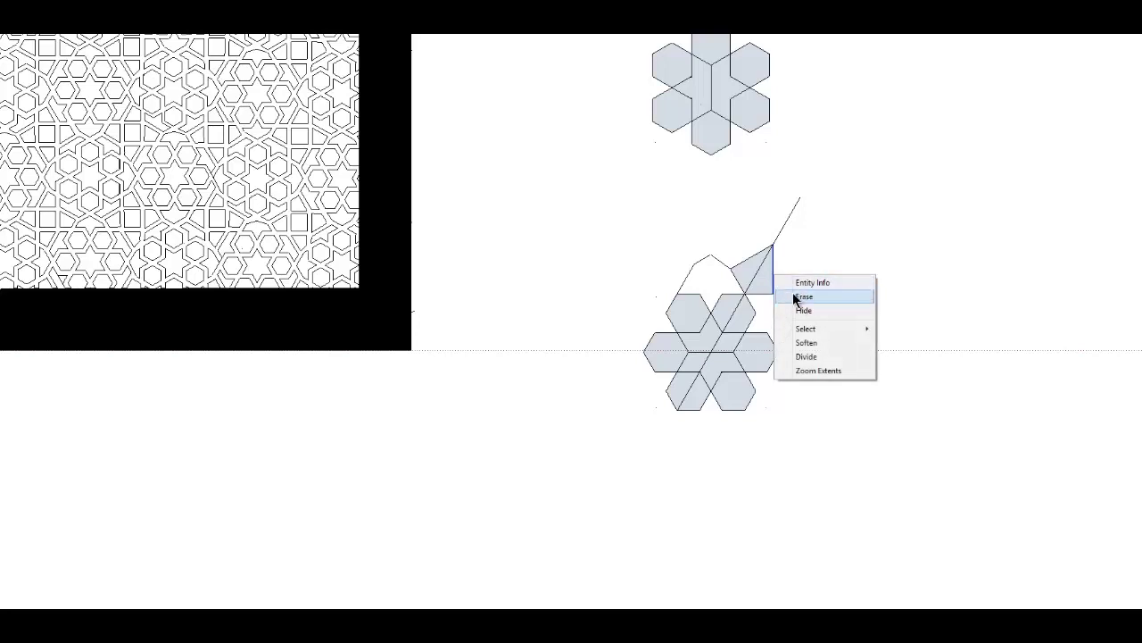
left_click(785, 281)
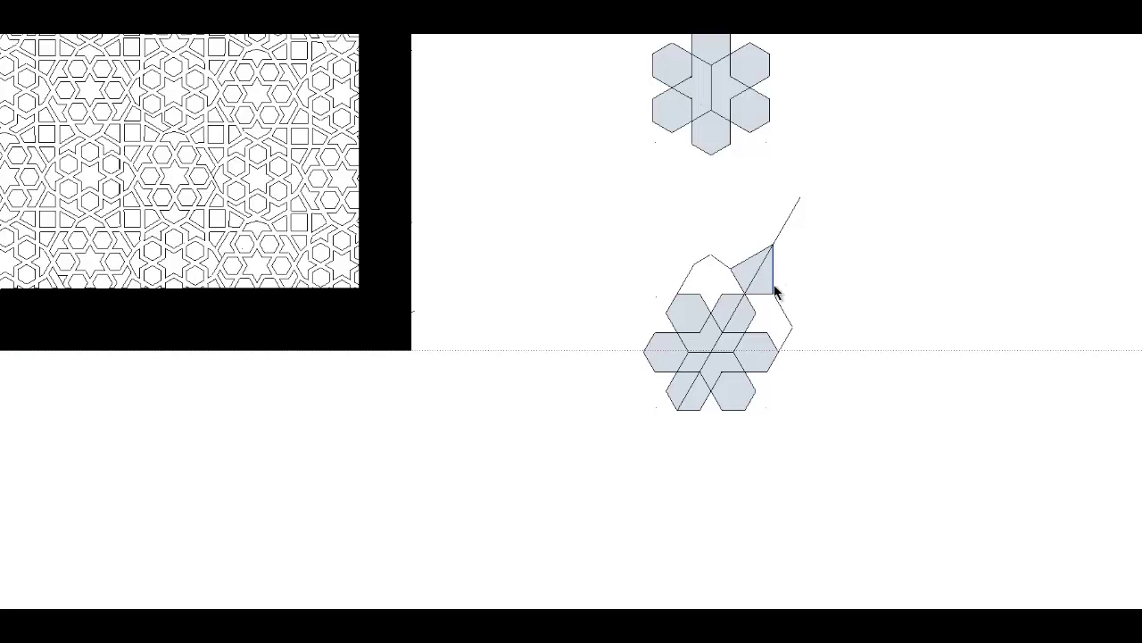
right_click(775, 291)
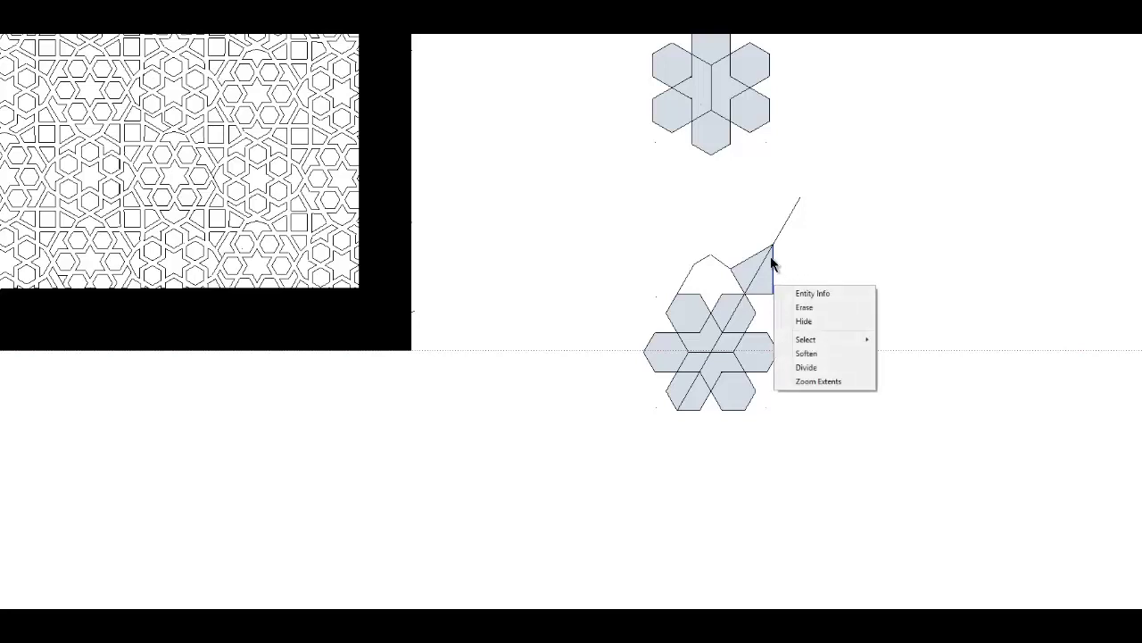
left_click(774, 263)
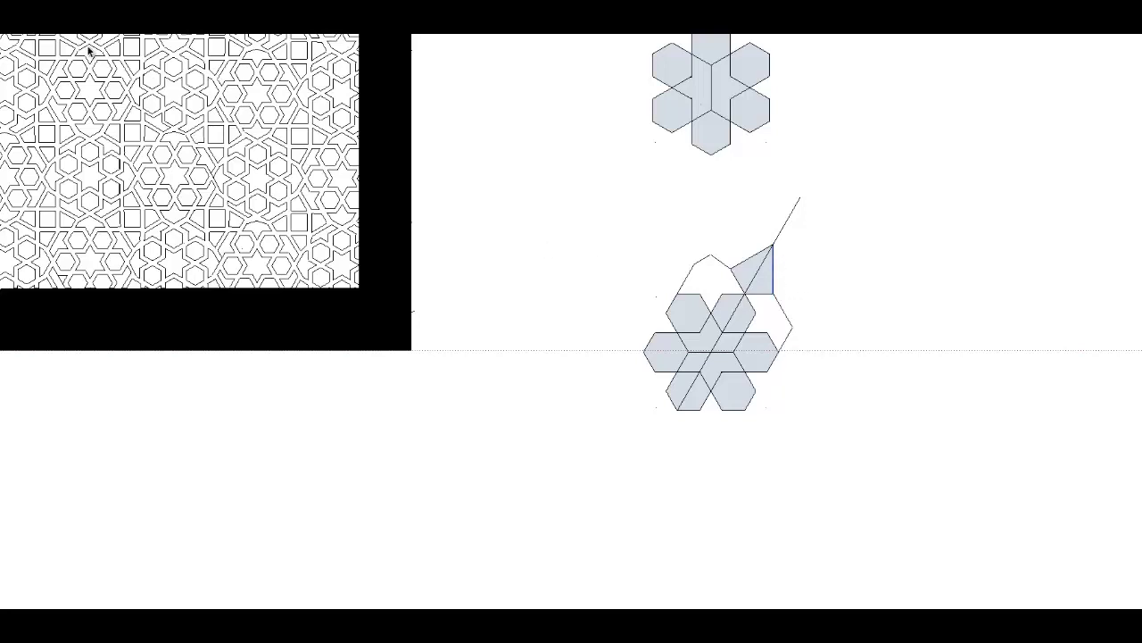
left_click(18, 34)
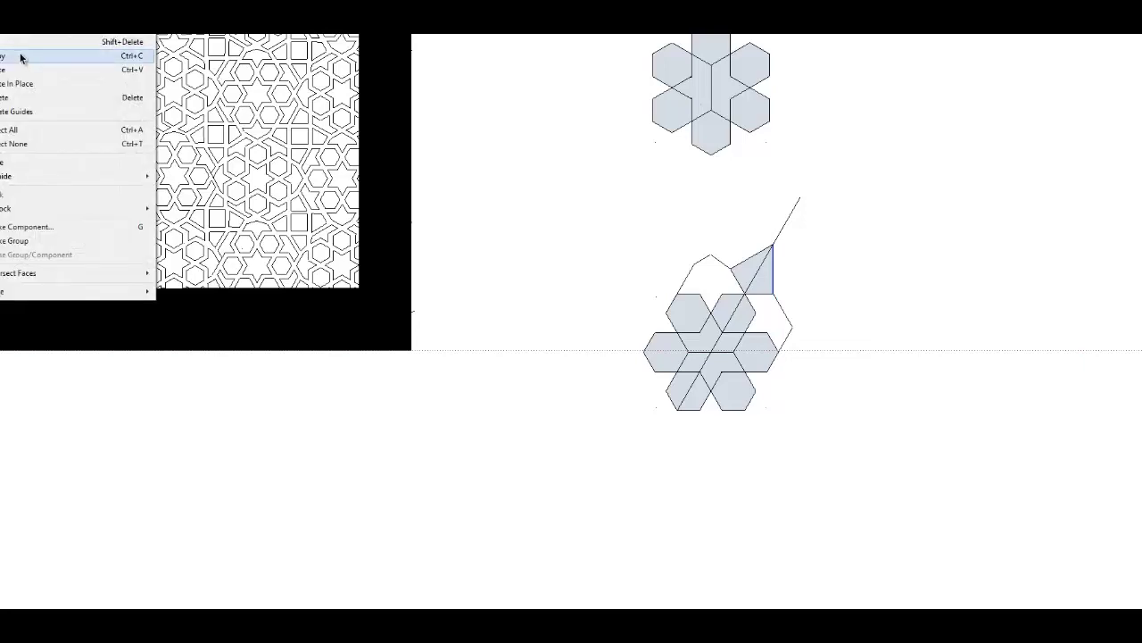
left_click(22, 57)
left_click(18, 34)
left_click(9, 69)
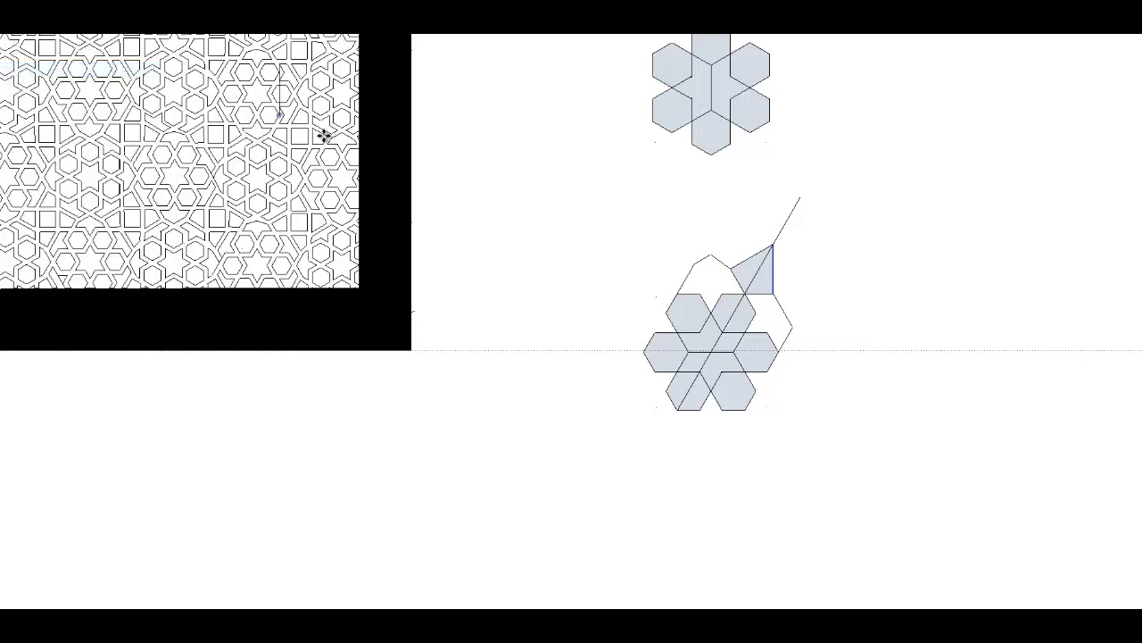
left_click(814, 293)
left_click(815, 293)
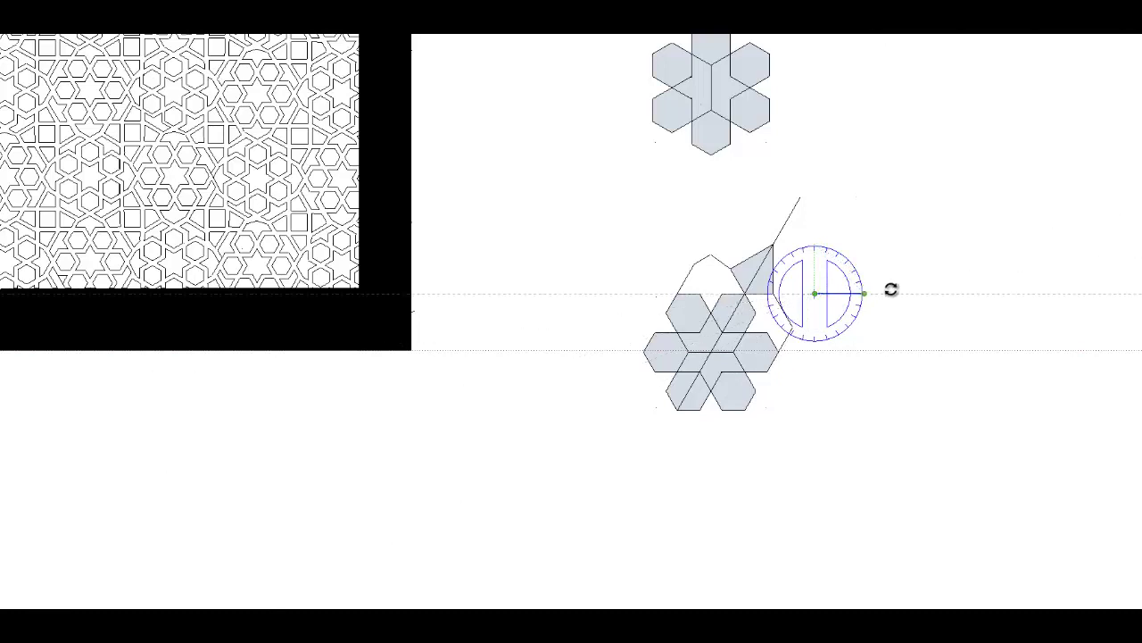
key("Escape")
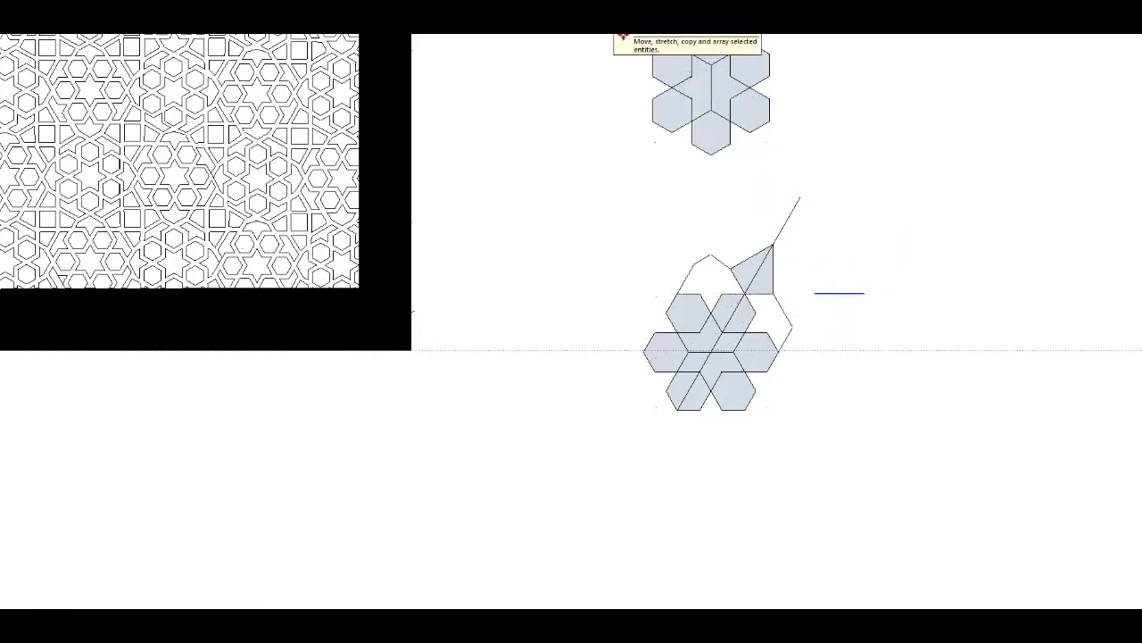
Move the horizontal edge copy so its left end meets the kite's lower-right corner.
left_click(622, 37)
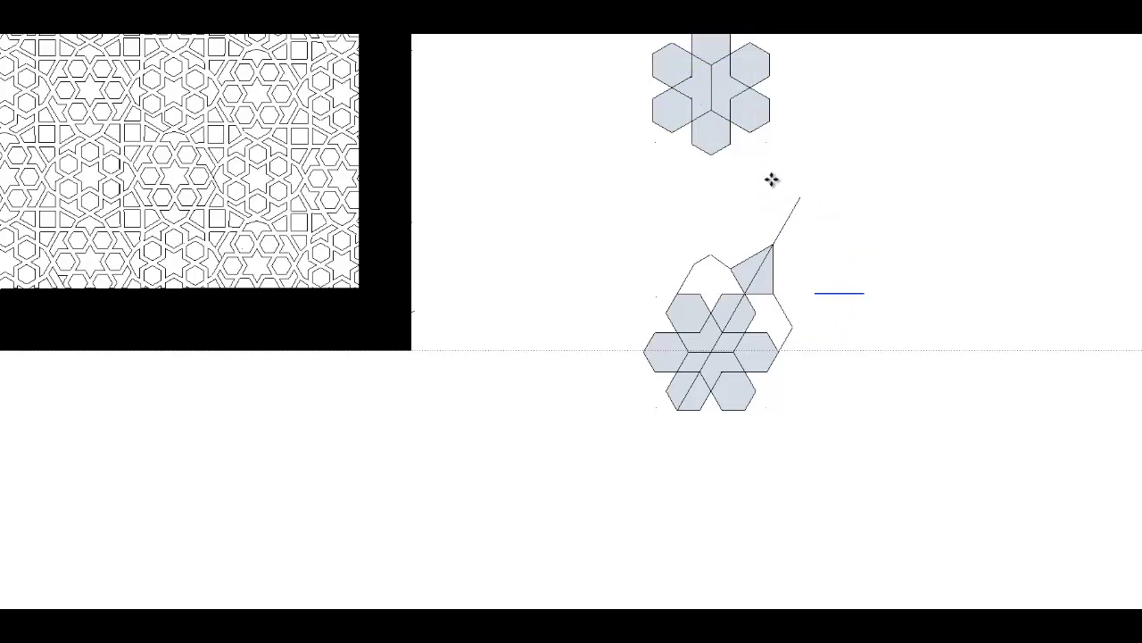
left_click(812, 293)
left_click(774, 293)
Copy the horizontal edge to the kite's top corner and join the two edges' free ends with a vertical line, closing a square.
left_click(38, 35)
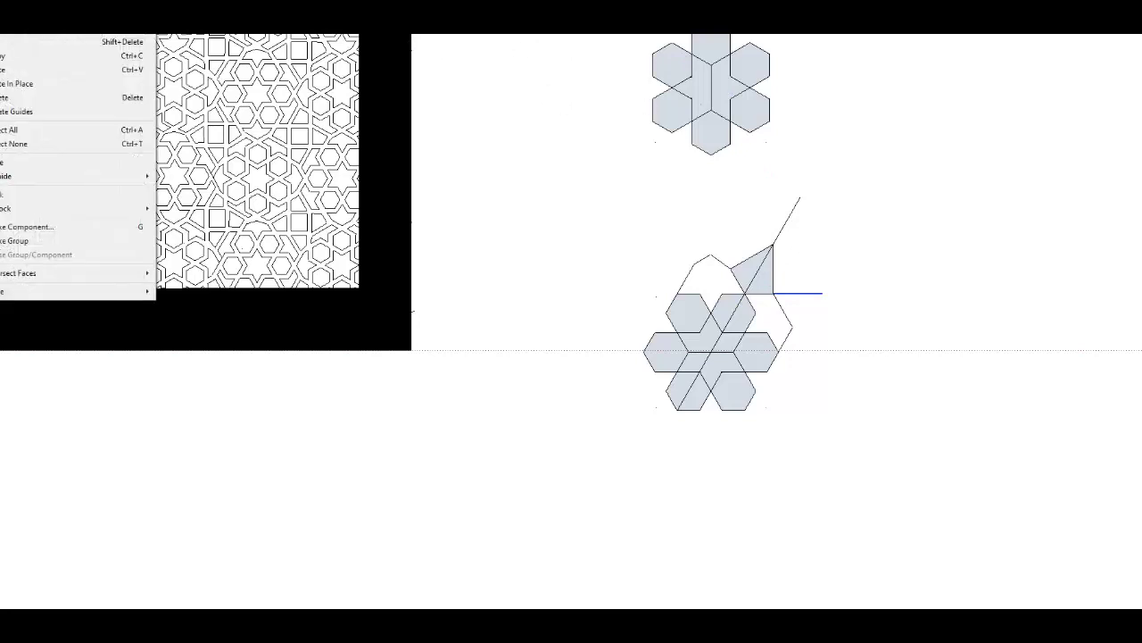
left_click(11, 54)
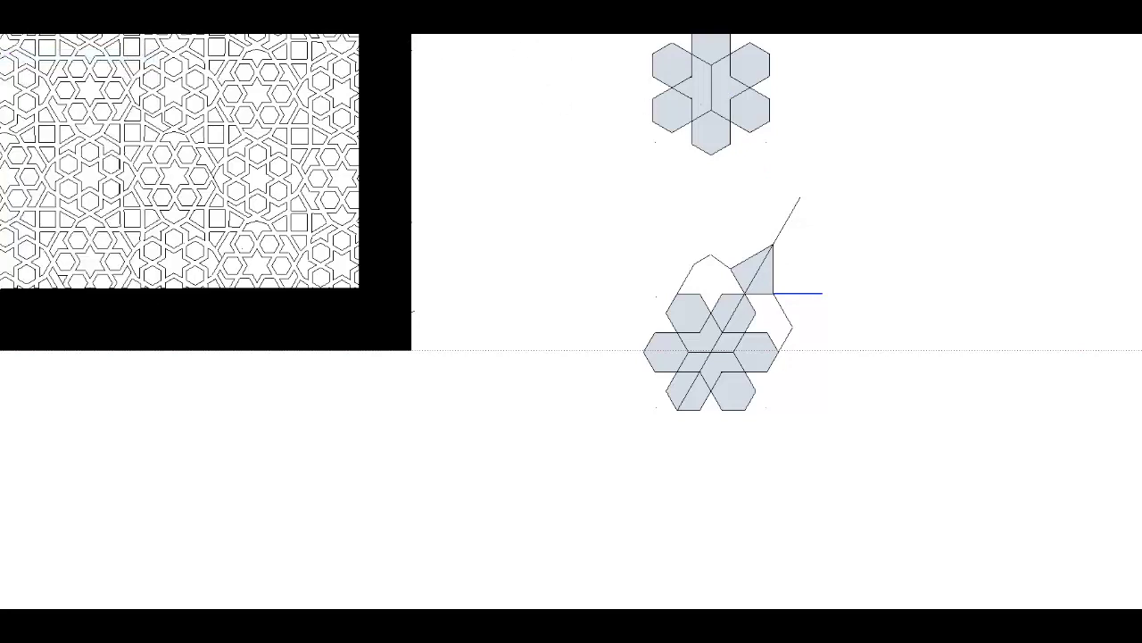
left_click(39, 36)
left_click(11, 66)
left_click(784, 245)
left_click(823, 245)
left_click(823, 294)
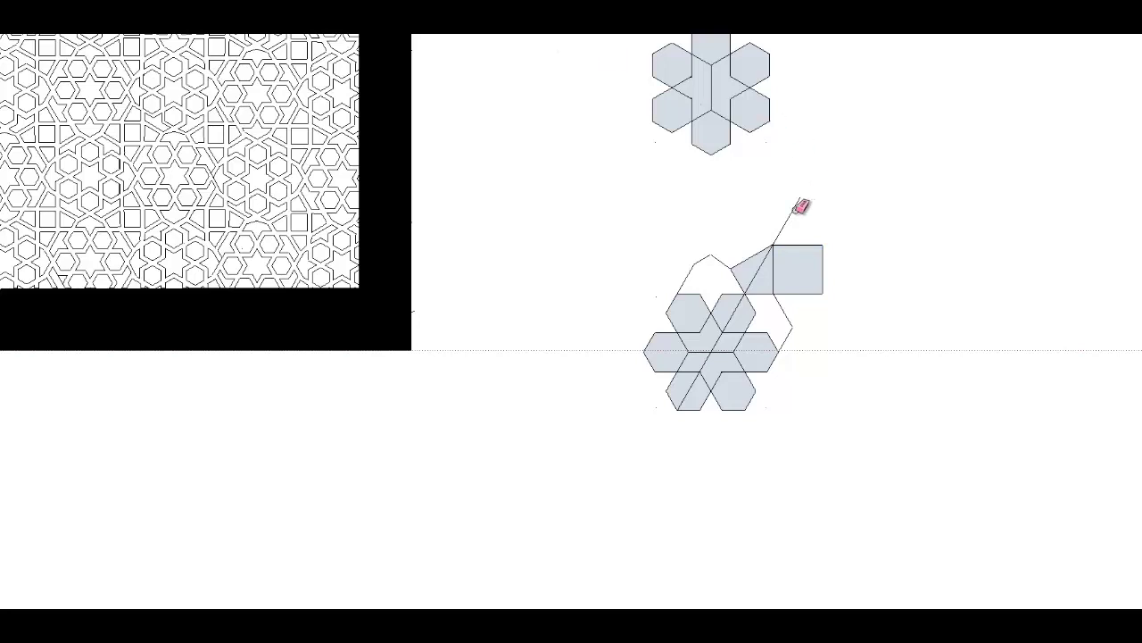
Erase the diagonal through the kite and rosette together with the leftover construction lines inside the central star.
left_click(767, 257)
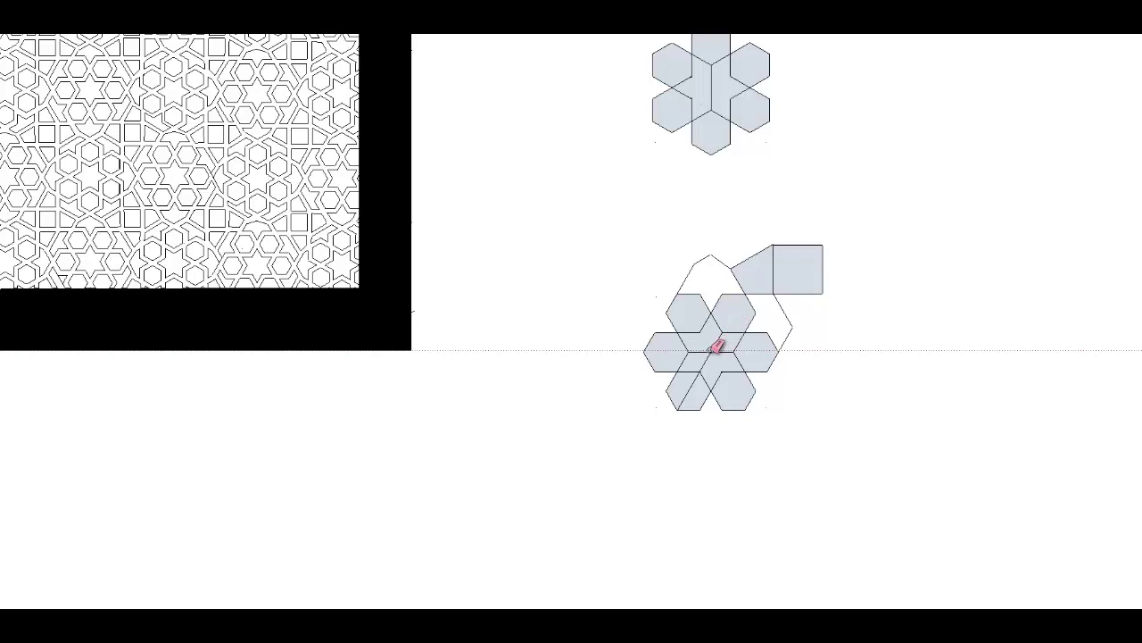
left_click_drag(717, 348, 720, 349)
left_click(693, 386)
Trace the upper petal's outline along its outer corners and the two upper hexagons to fill it with a face.
left_click(730, 268)
left_click(711, 254)
left_click(694, 264)
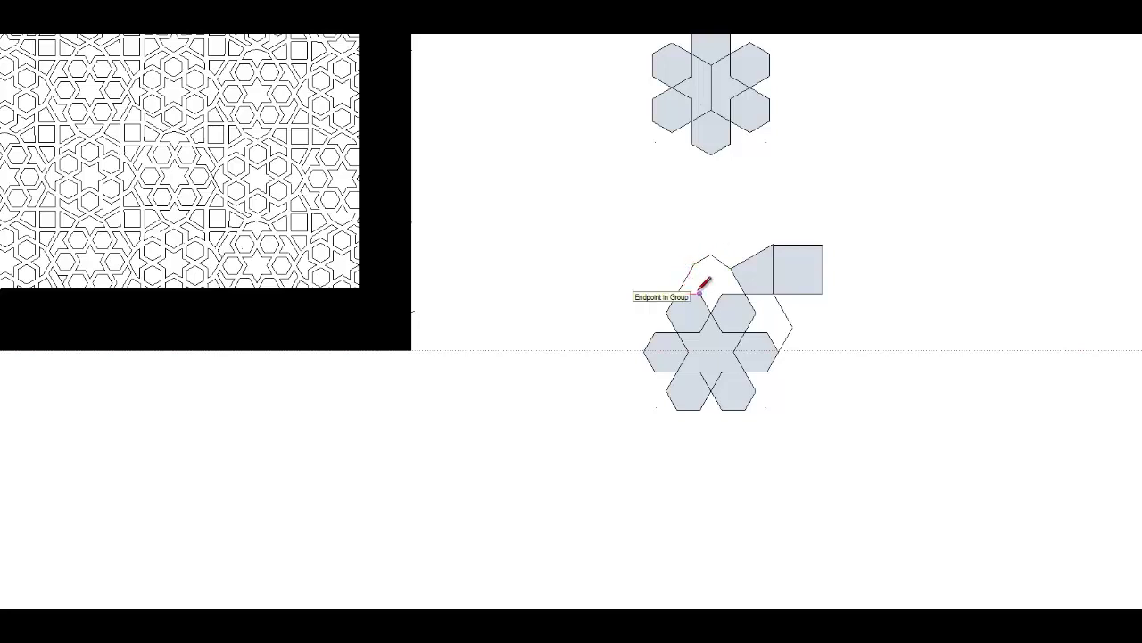
left_click(700, 293)
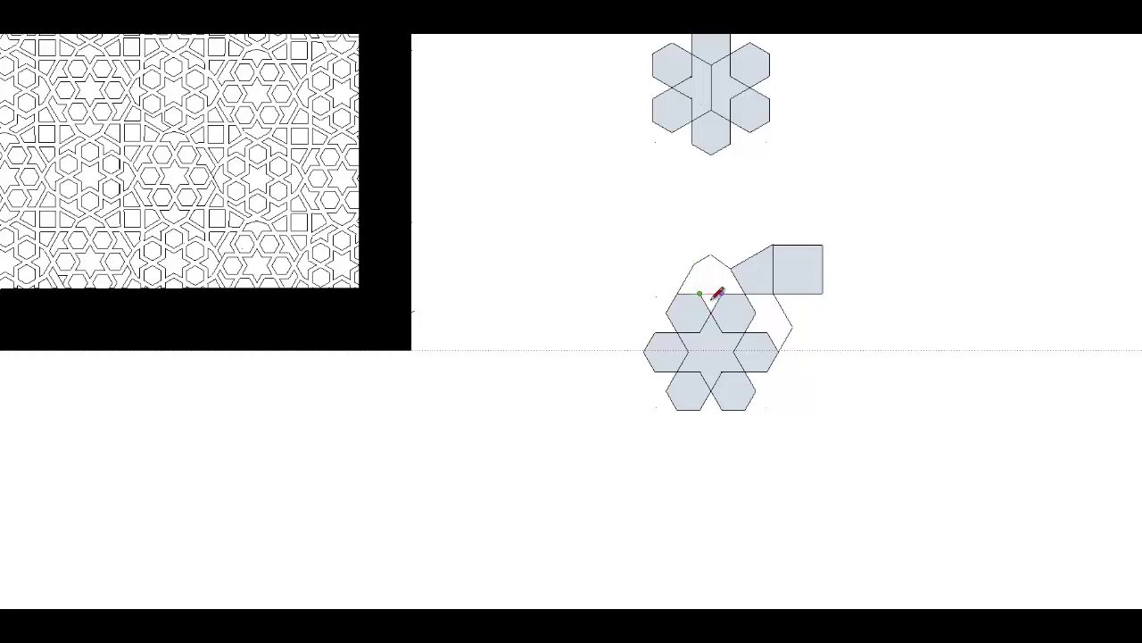
left_click(711, 312)
left_click(746, 293)
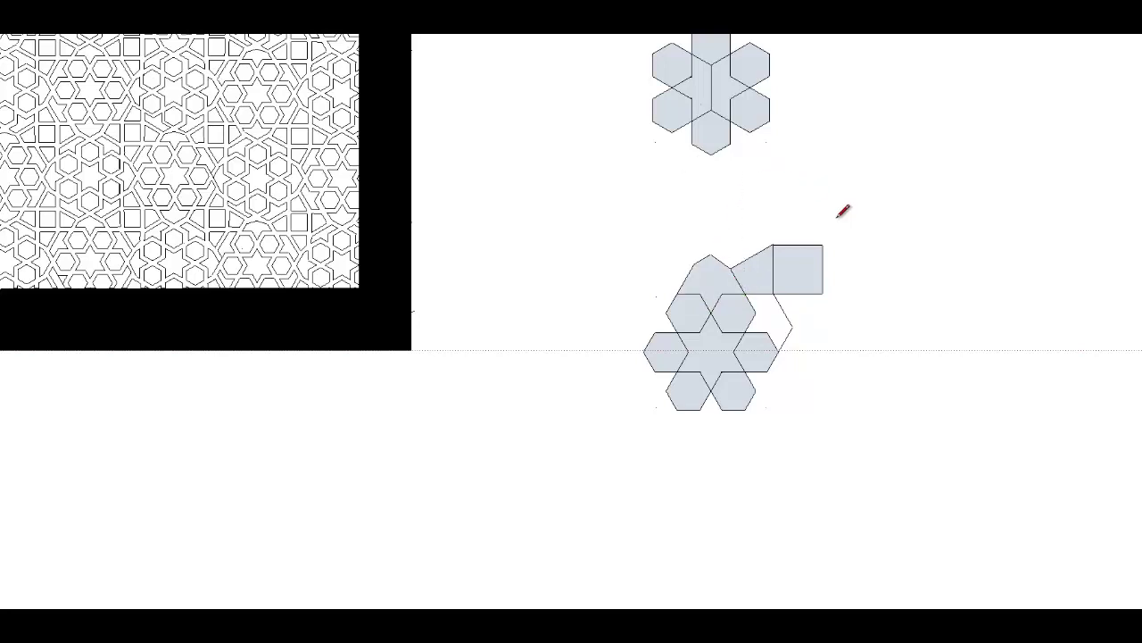
Trace the right petal's outline from the right hexagon's outer tip to the upper-right hexagon's corner to fill it with a face.
left_click(778, 351)
left_click(792, 327)
left_click(773, 292)
left_click(745, 292)
left_click(773, 337)
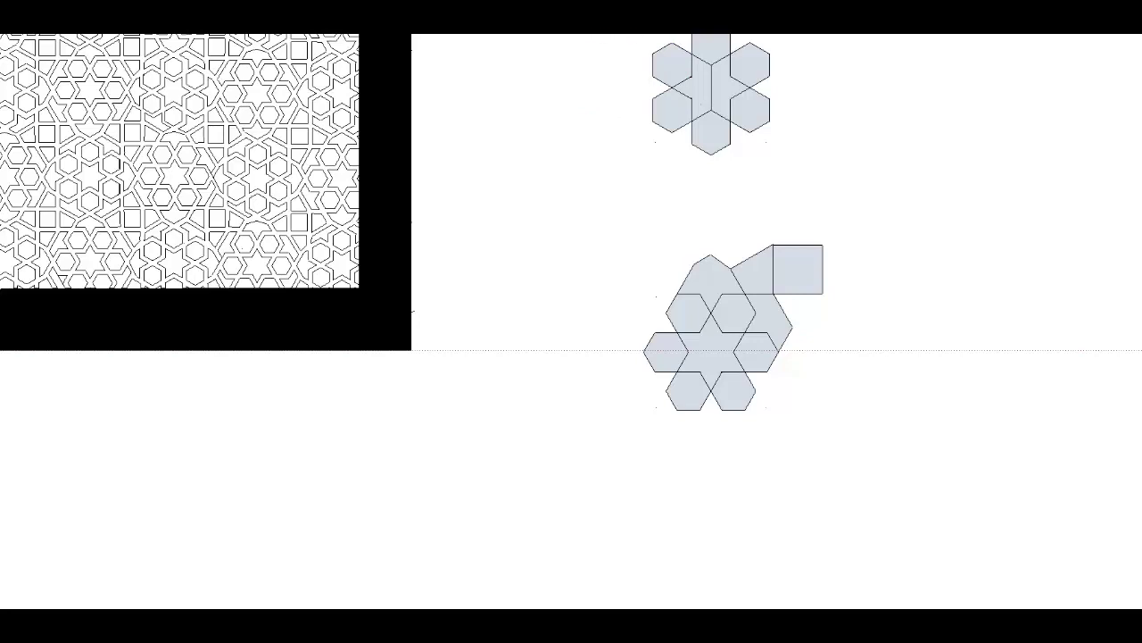
Offset the central star's outline inward to leave a narrow band.
left_click(734, 348)
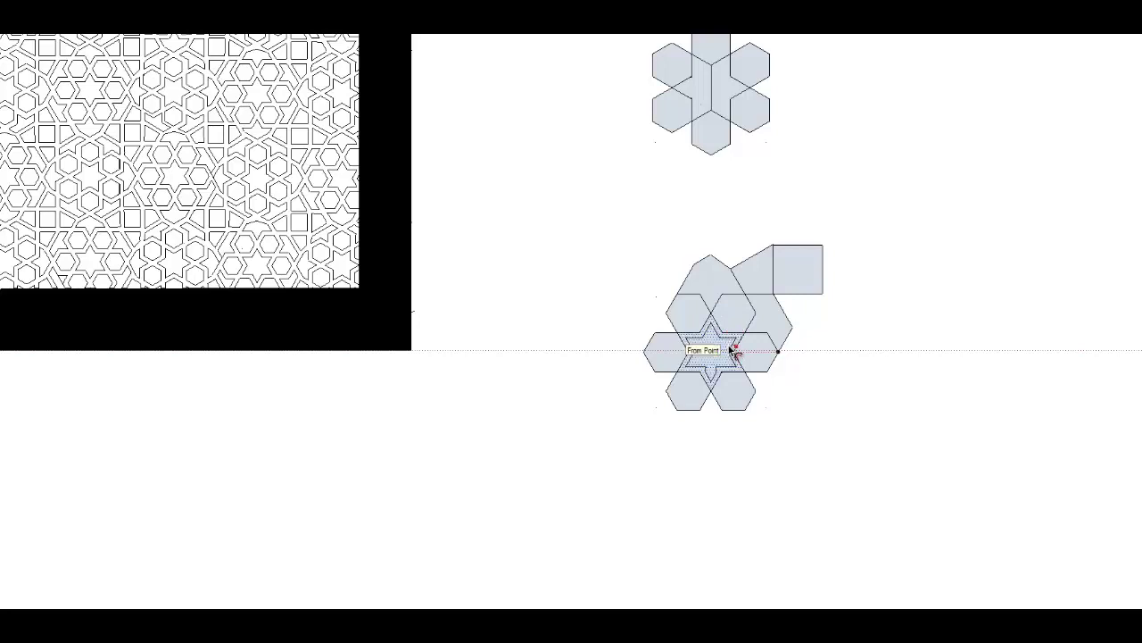
left_click(732, 349)
left_click(734, 352)
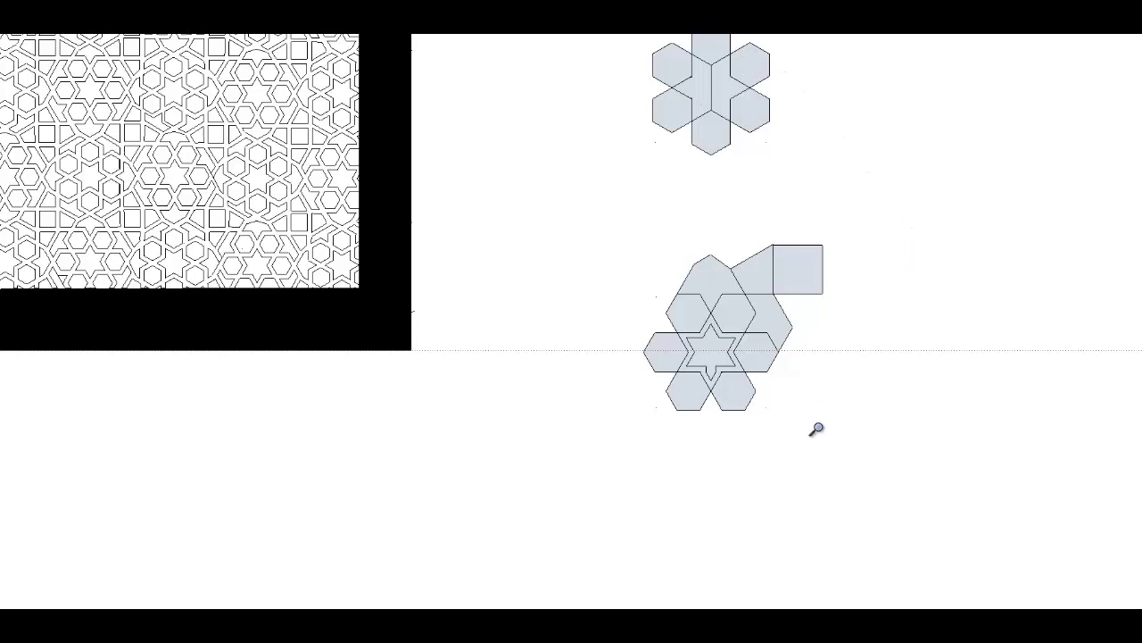
Redraw the sides of the offset star's malformed bottom point as straight lines and erase the overshooting and faulty segments.
mouse_move(816, 428)
left_mouse_down()
mouse_move(831, 306)
mouse_move(858, 229)
left_mouse_up()
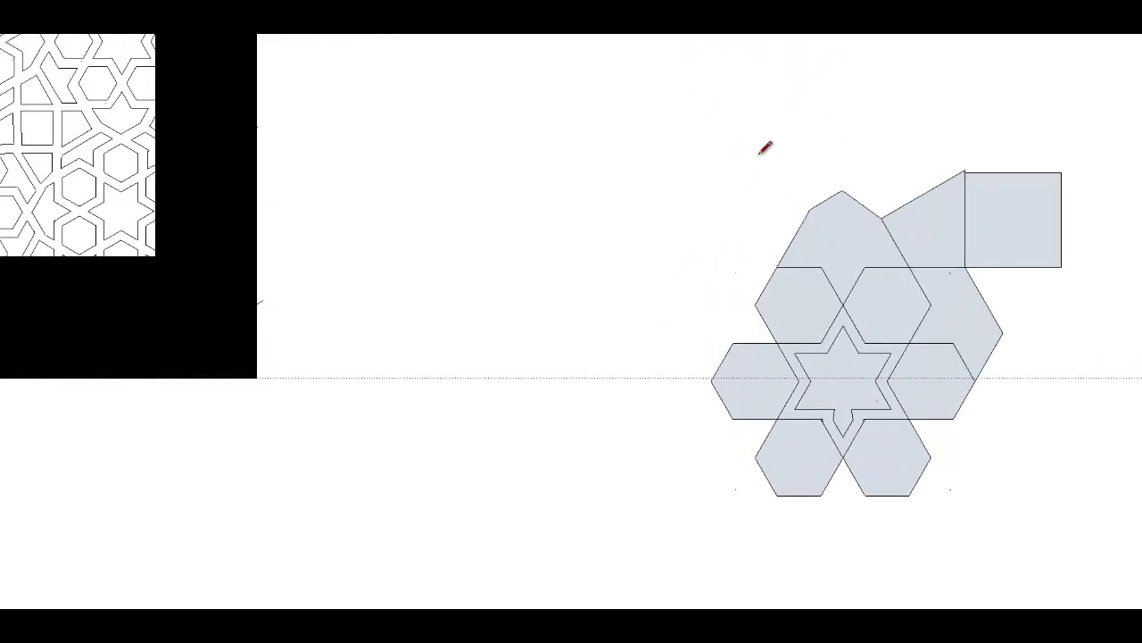
left_click(847, 428)
left_click(843, 436)
left_click(834, 419)
left_click(819, 394)
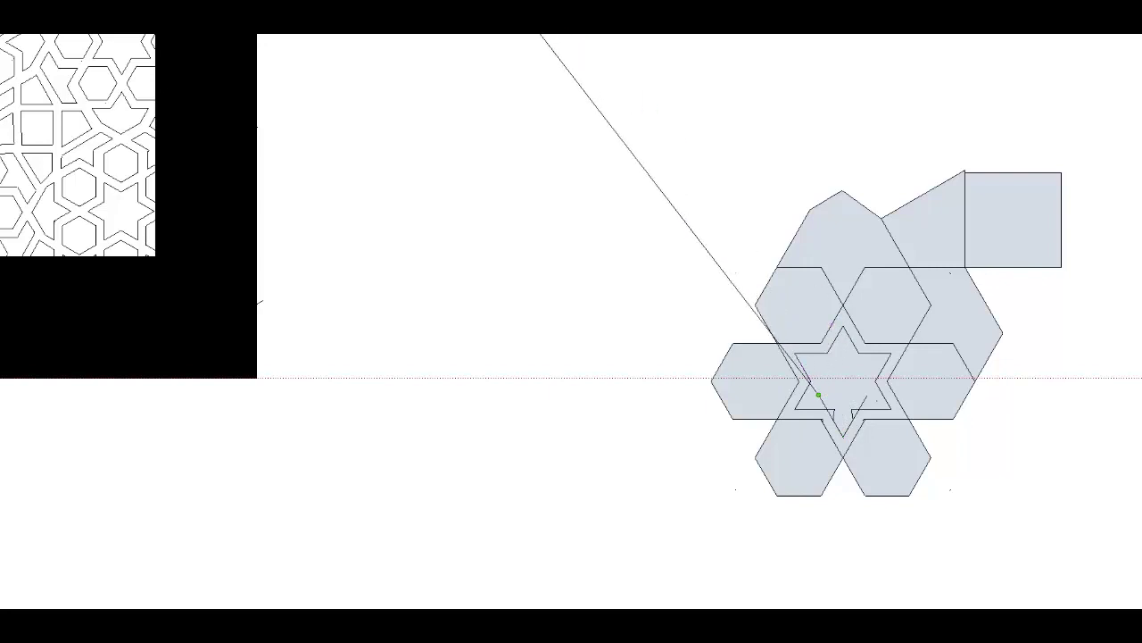
key("e")
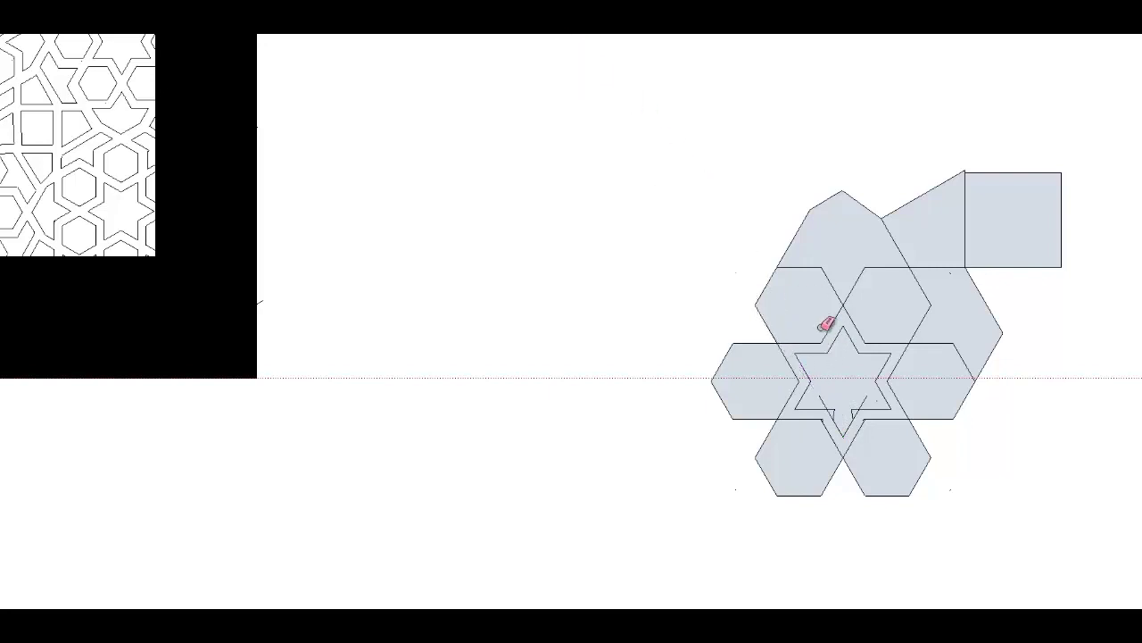
left_click(827, 400)
Offset the outlines of the upper-right hexagon and the upper petal inward, matching the star's narrow band.
left_click(878, 278)
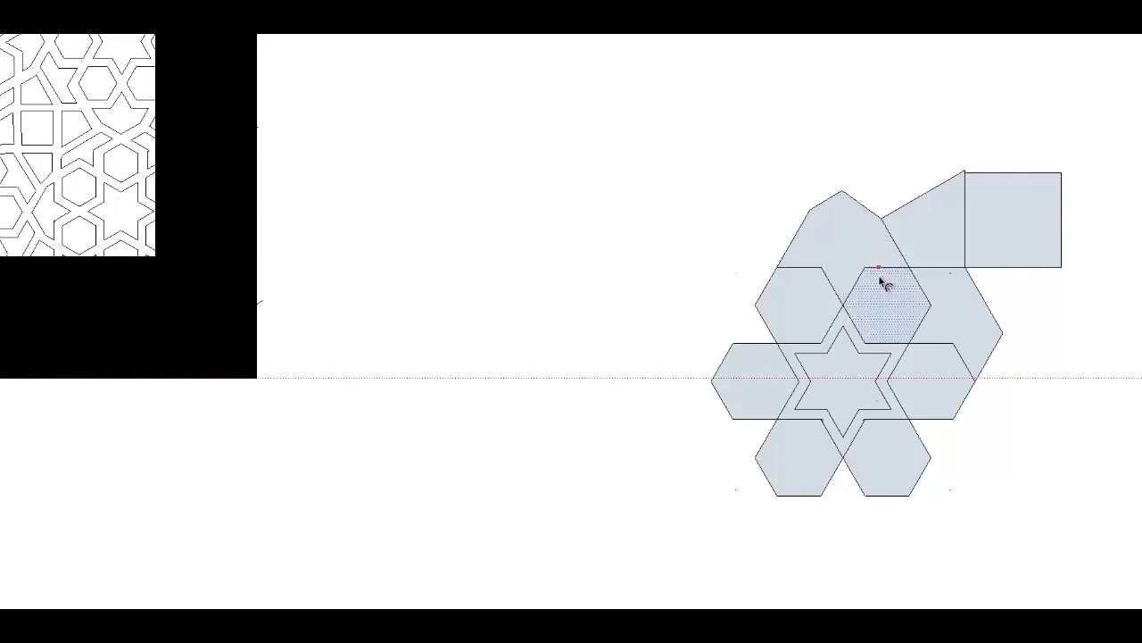
left_click(880, 277)
left_click(883, 284)
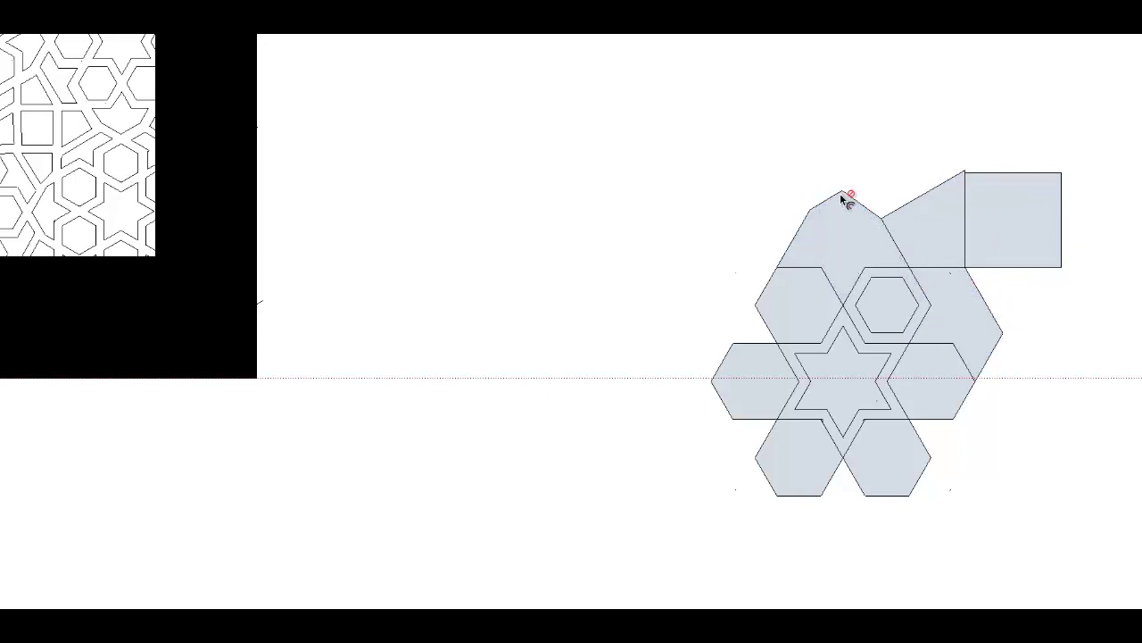
left_click(811, 233)
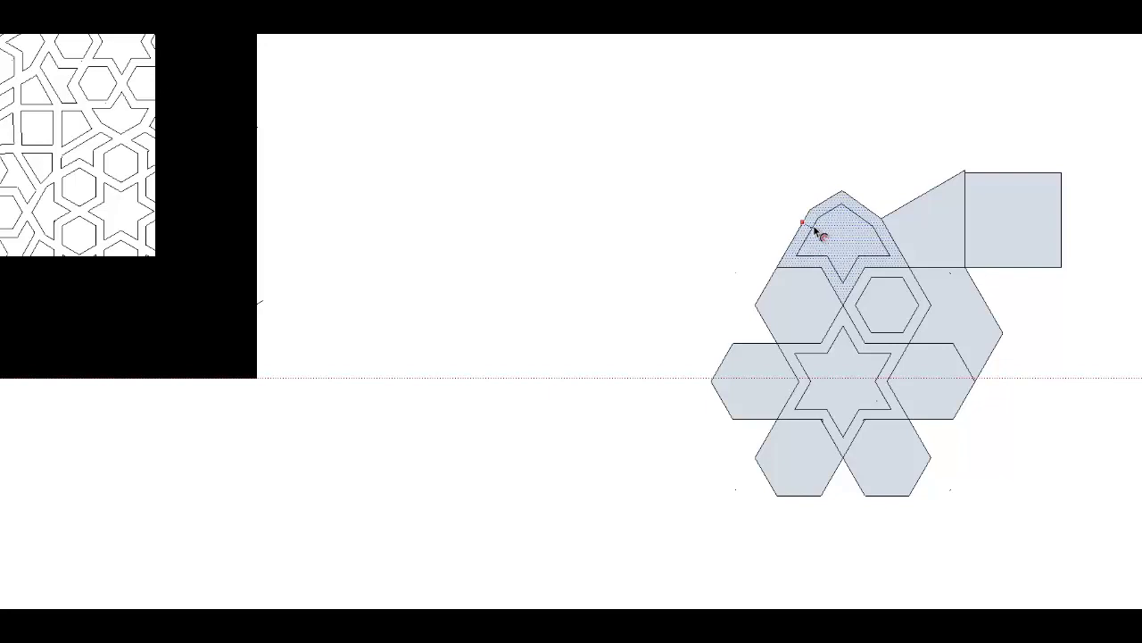
left_click(815, 230)
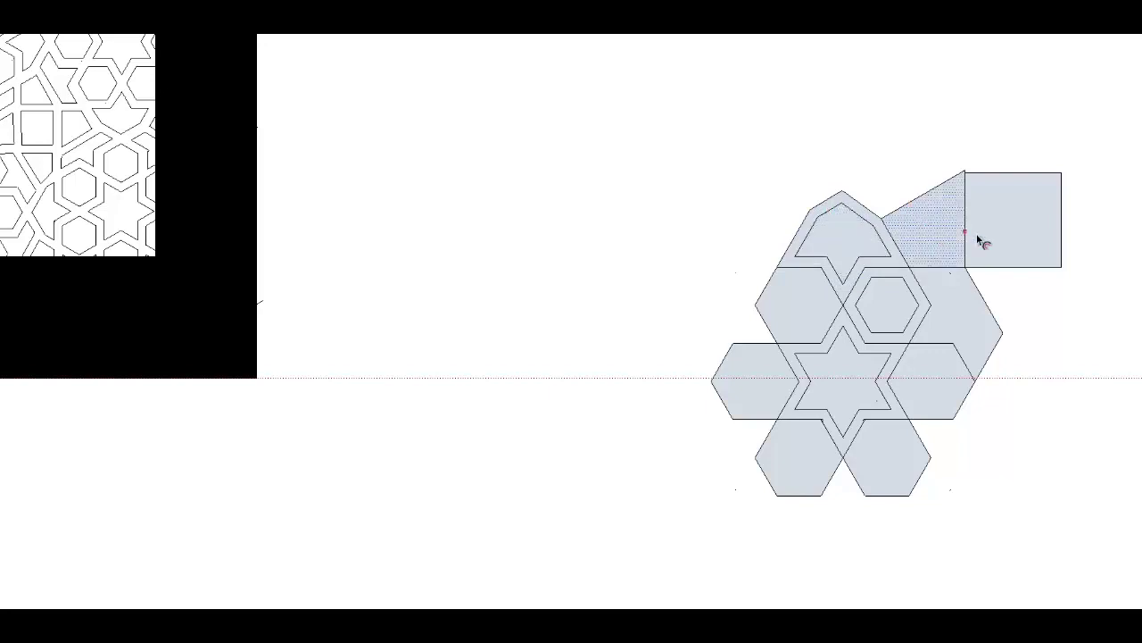
Offset the kite's outline inward to leave a band matching the neighbouring shapes.
left_click(927, 213)
left_click(929, 206)
key("Escape")
left_click(923, 210)
left_click(922, 212)
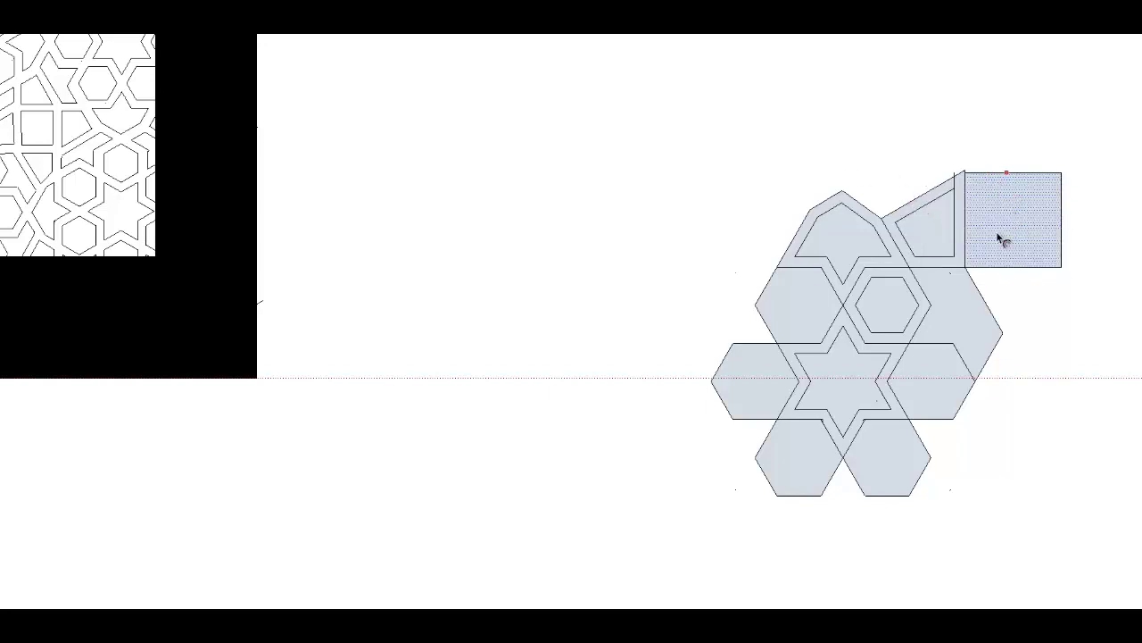
Offset the outlines of the square and the right petal inward to leave bands matching the neighbouring shapes.
left_click(1000, 261)
left_click(1001, 261)
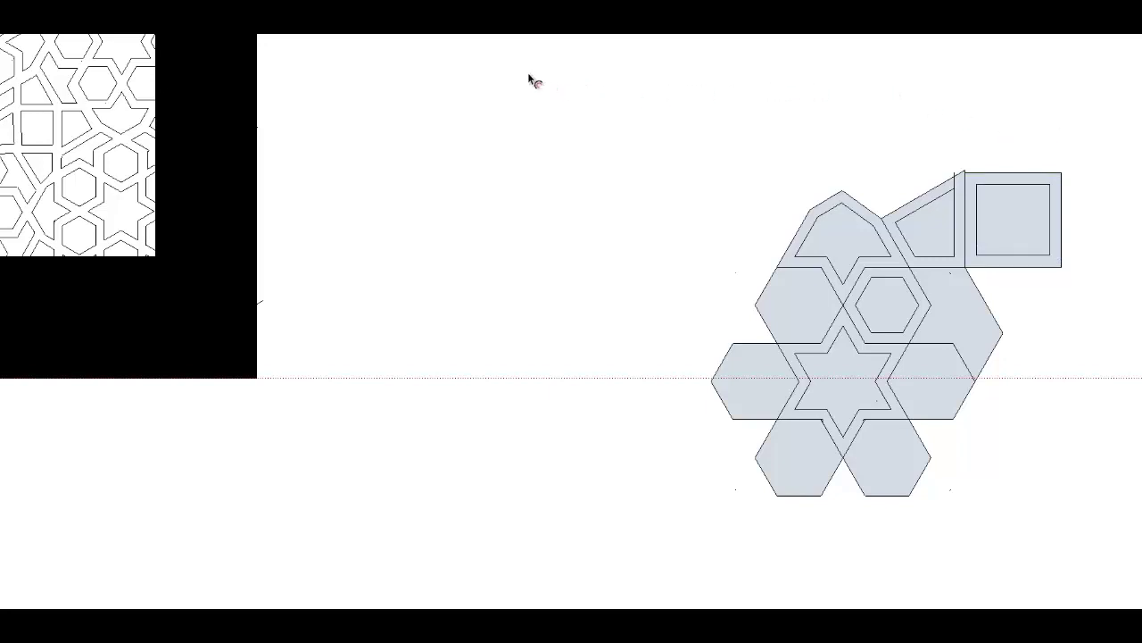
left_click(989, 314)
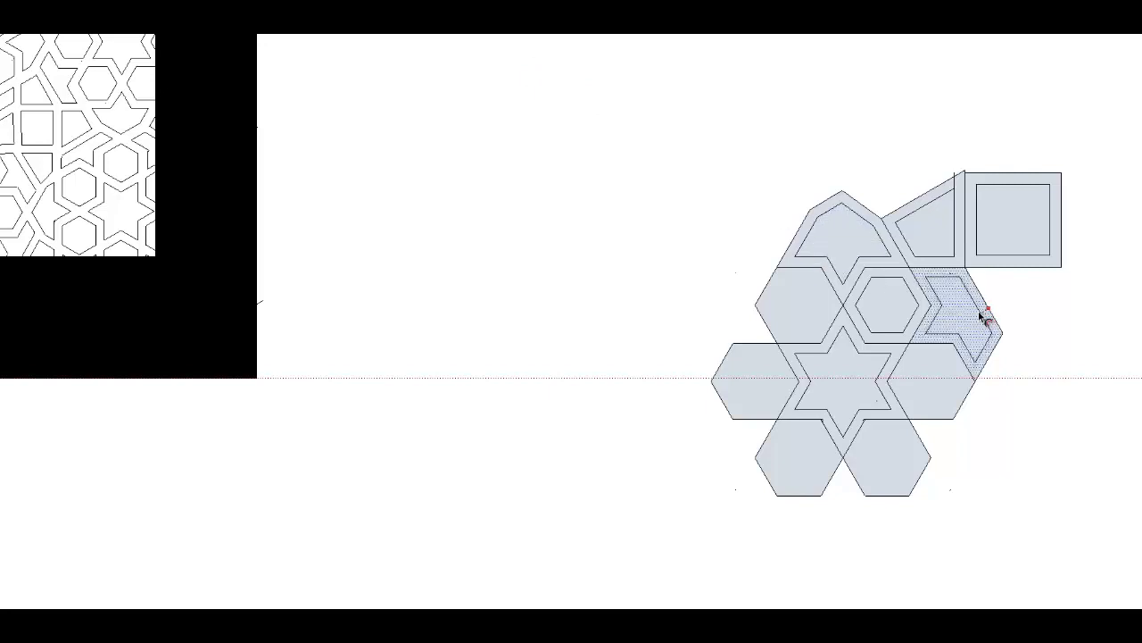
left_click(980, 316)
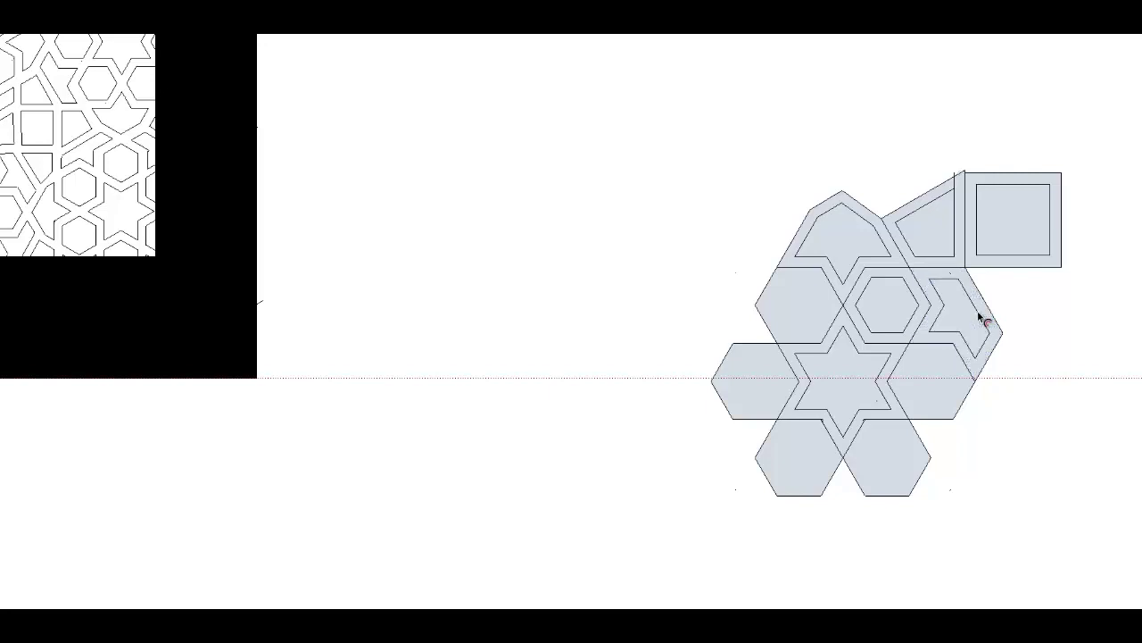
key("space")
key("p")
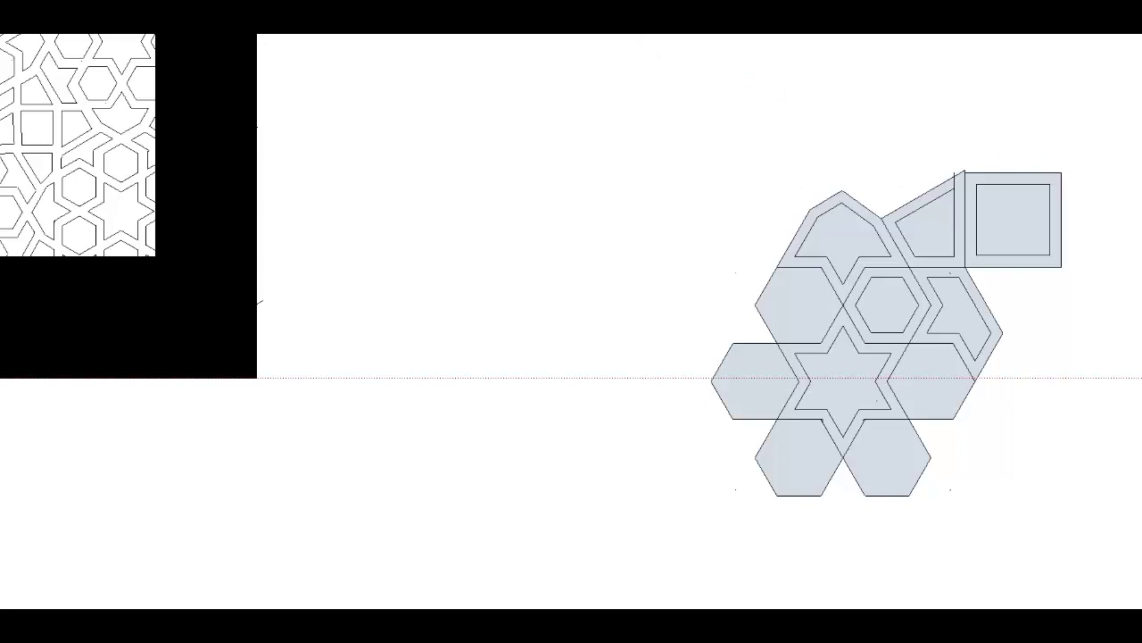
Group the upper petal, kite and square with their inner outlines and move the group straight up, clear of the rosette.
left_click_drag(697, 108, 1100, 277)
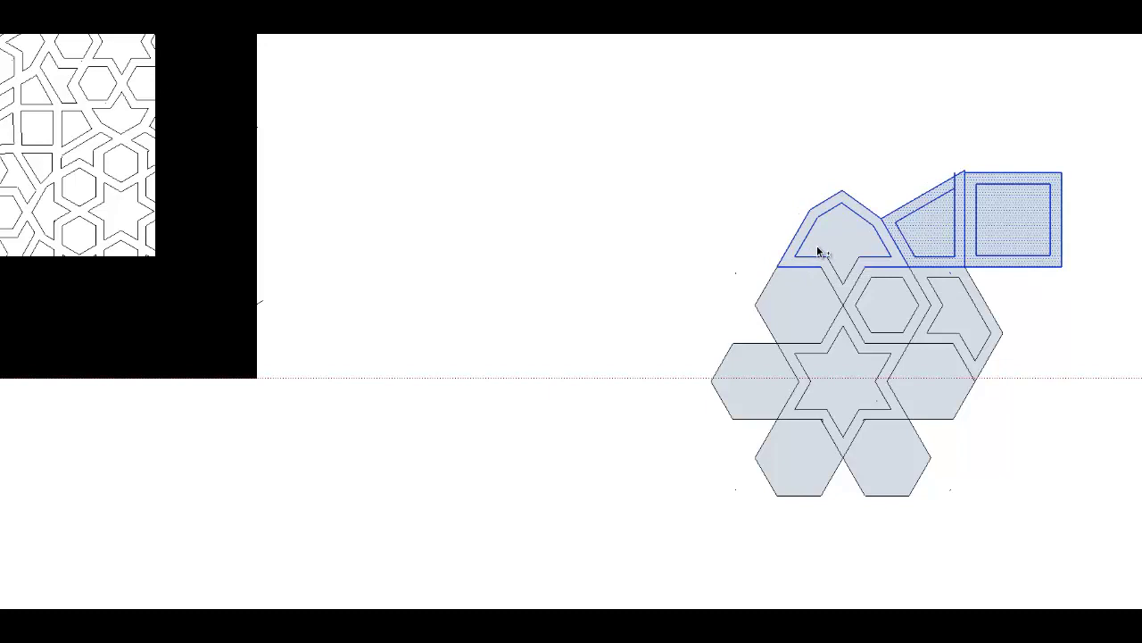
left_click_drag(816, 245, 867, 306)
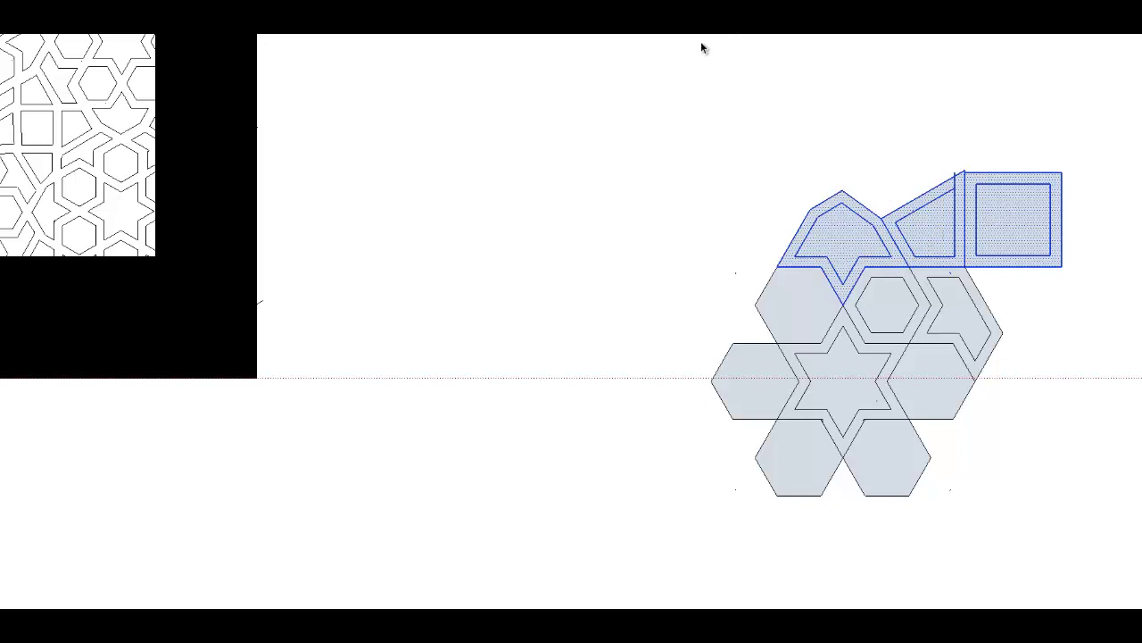
right_click(897, 230)
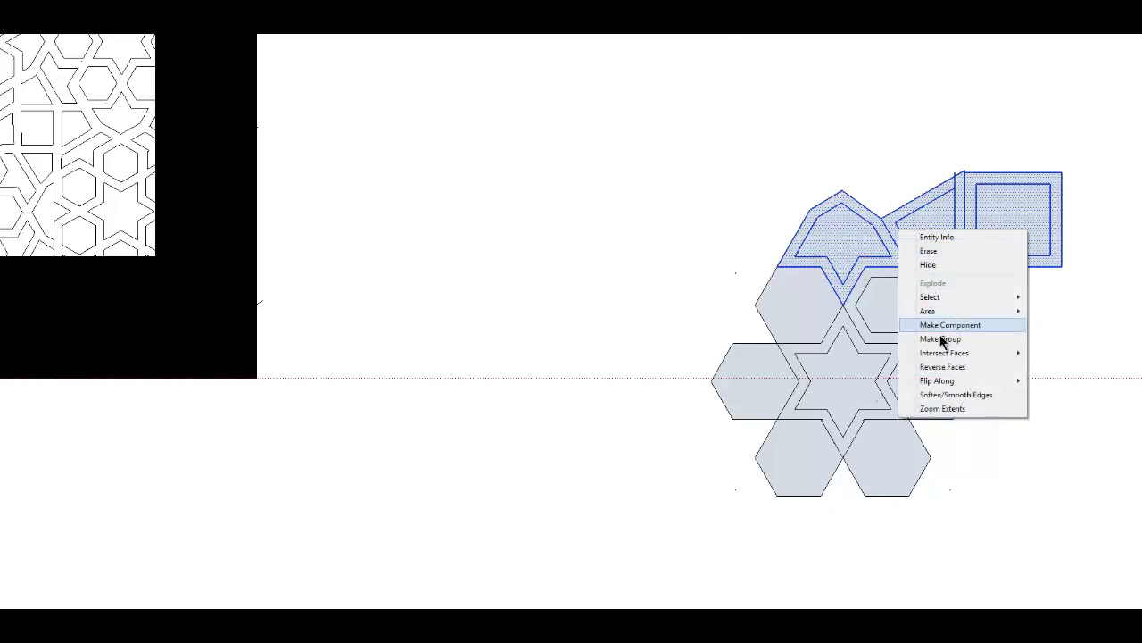
left_click(940, 340)
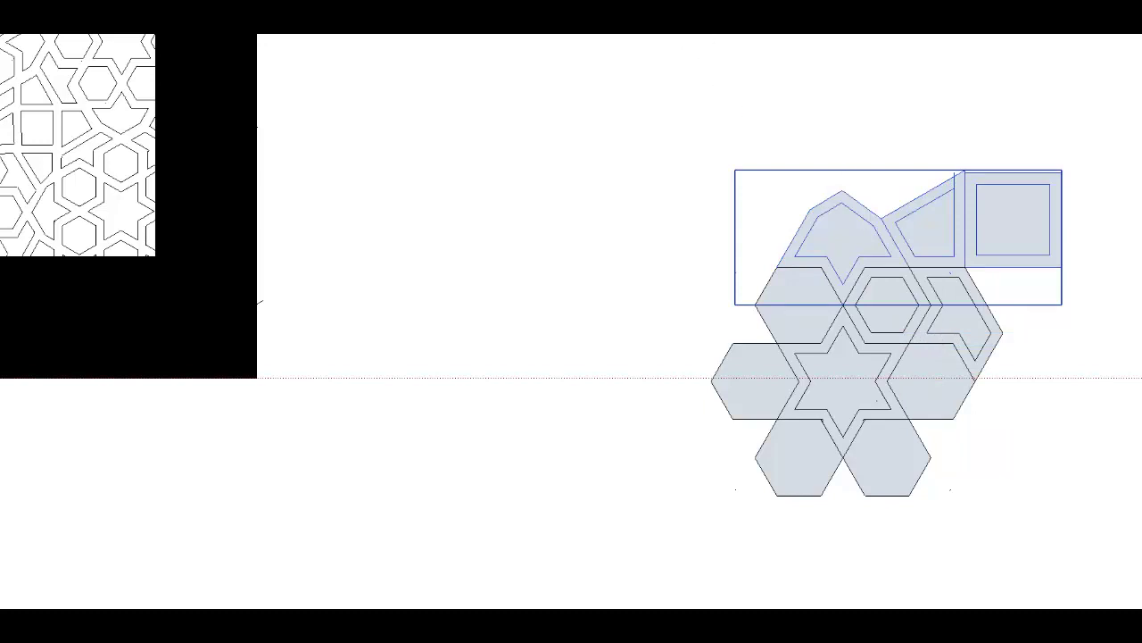
key("m")
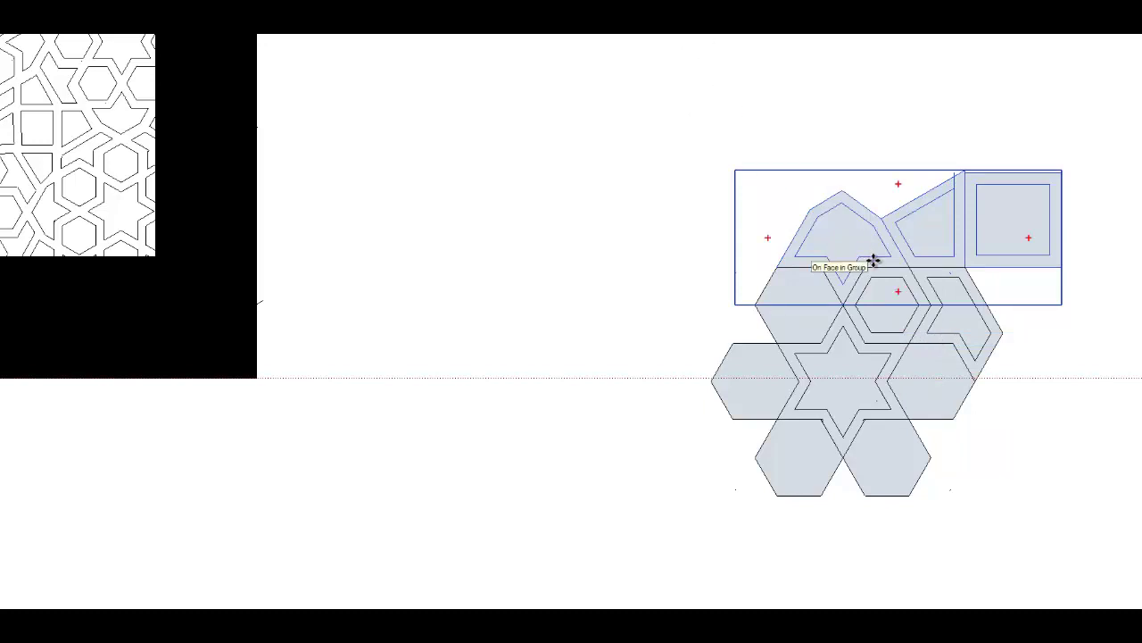
left_click_drag(872, 260, 874, 120)
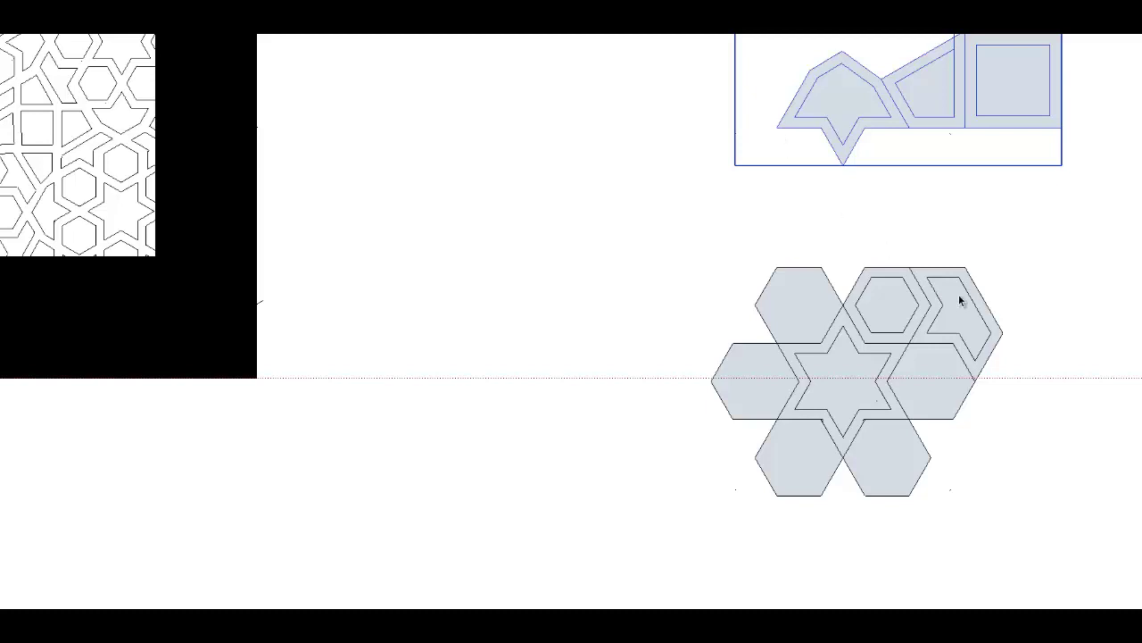
Group the right petal with its inner outline and move it horizontally away from the rosette.
double_click(969, 318)
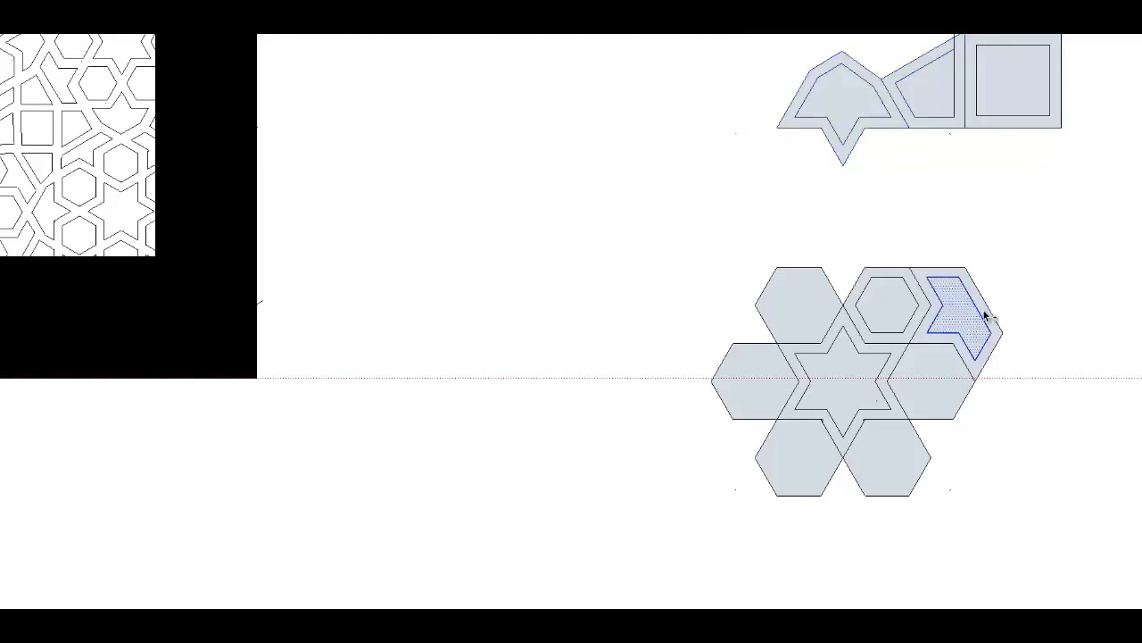
left_click(986, 314, "shift")
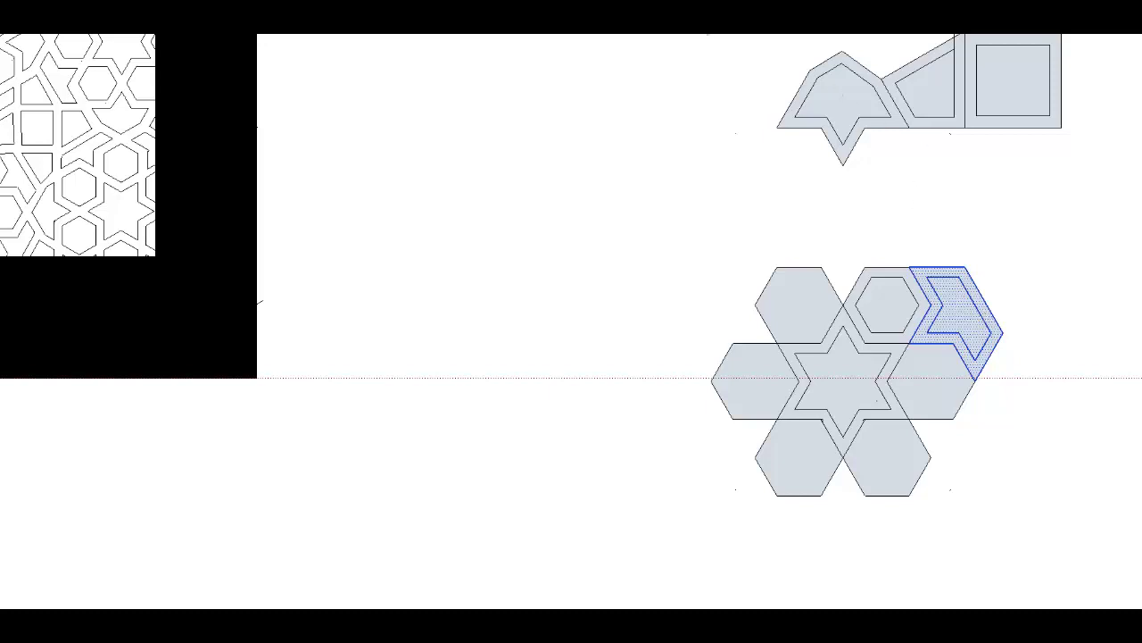
right_click(965, 318)
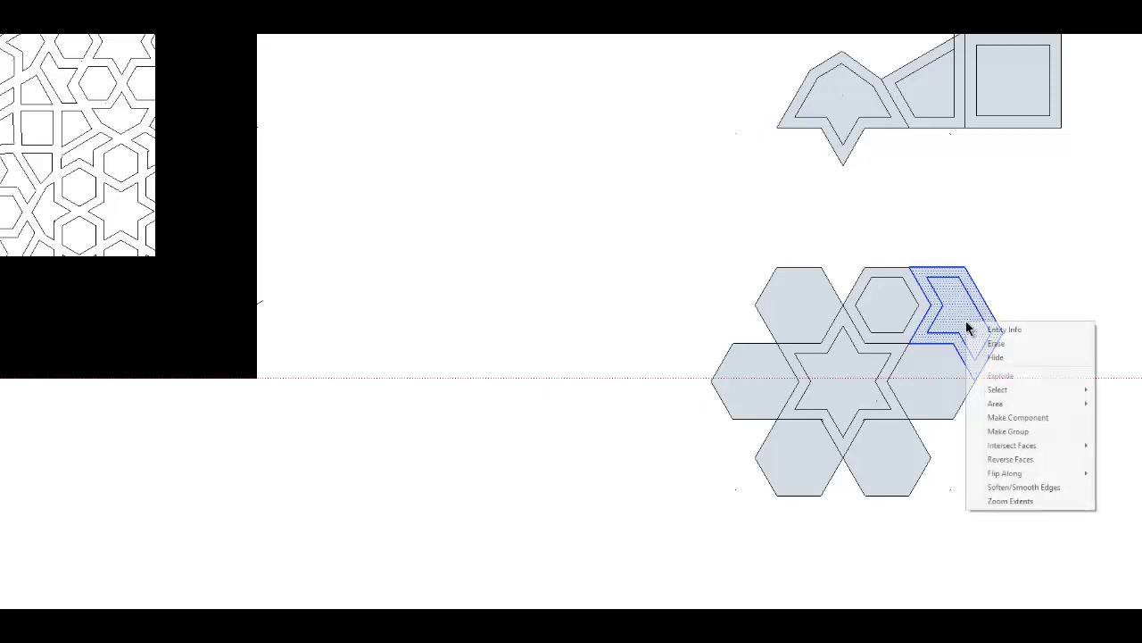
left_click(1009, 432)
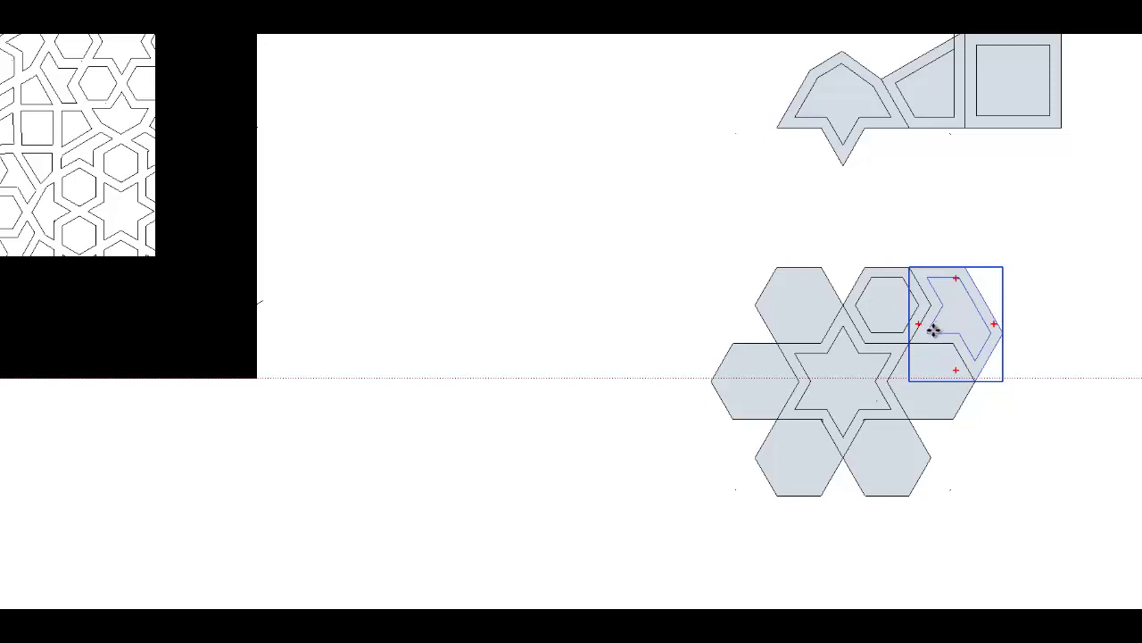
left_click_drag(931, 332, 1069, 334)
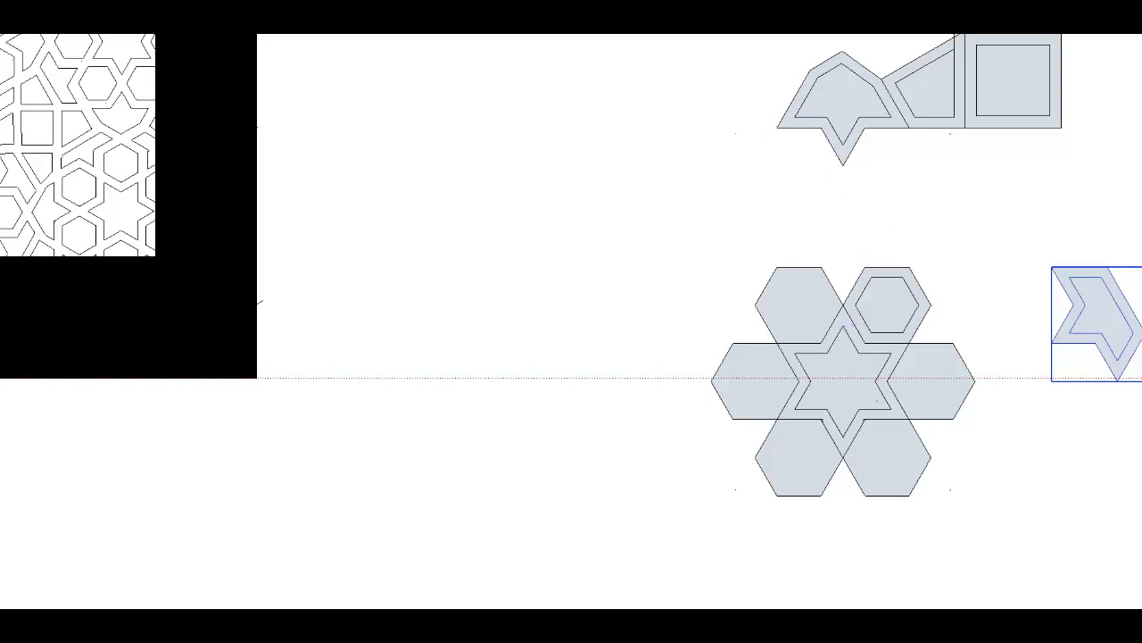
Erase the five hexagons without inner outlines, keeping the central star and the upper-right hexagon.
key("e")
left_click_drag(825, 266, 789, 272)
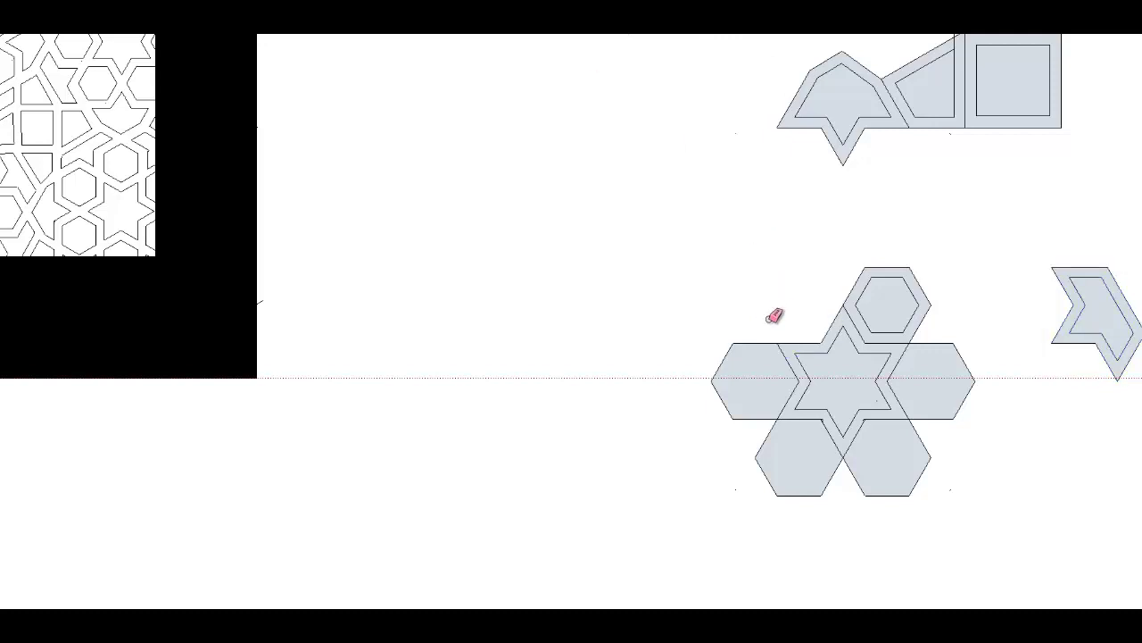
mouse_move(744, 349)
left_mouse_down()
mouse_move(799, 442)
mouse_move(895, 439)
mouse_move(949, 396)
left_mouse_up()
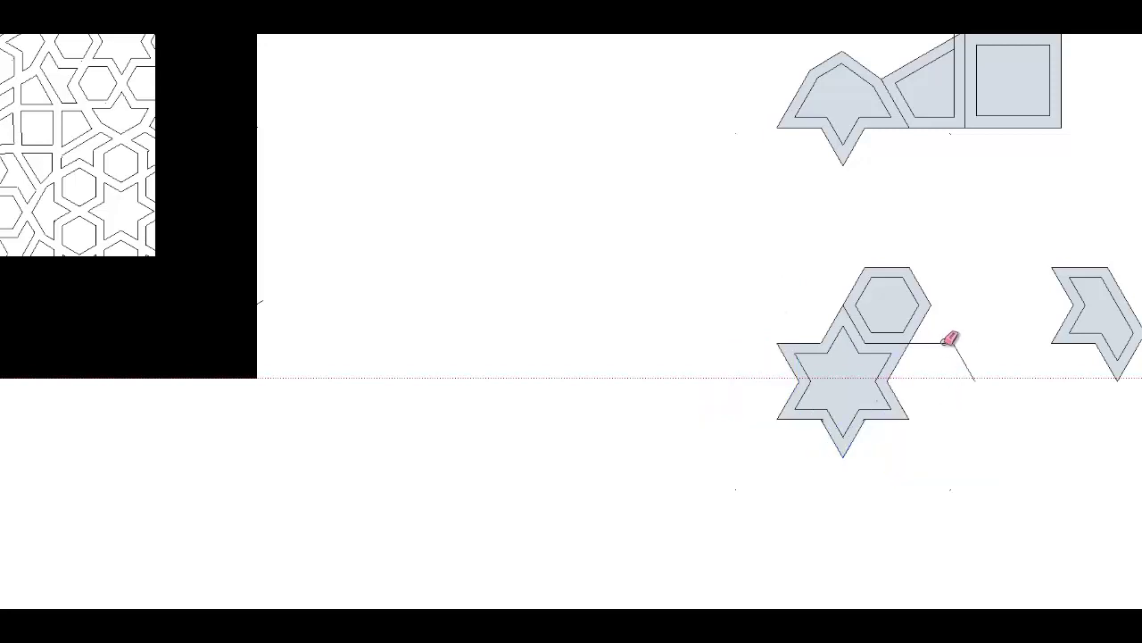
left_click_drag(969, 336, 959, 337)
Move the banded hexagon onto the star so their bands overlap, and erase the leftover edges of its original outline.
double_click(876, 336)
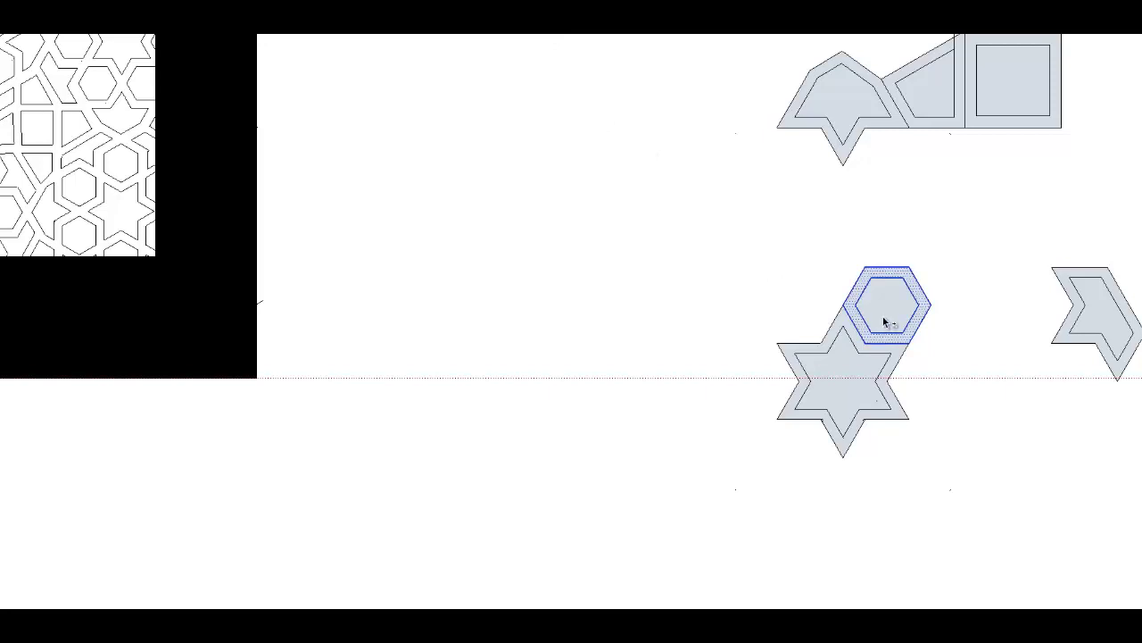
left_click(885, 323, "shift")
left_click(865, 349)
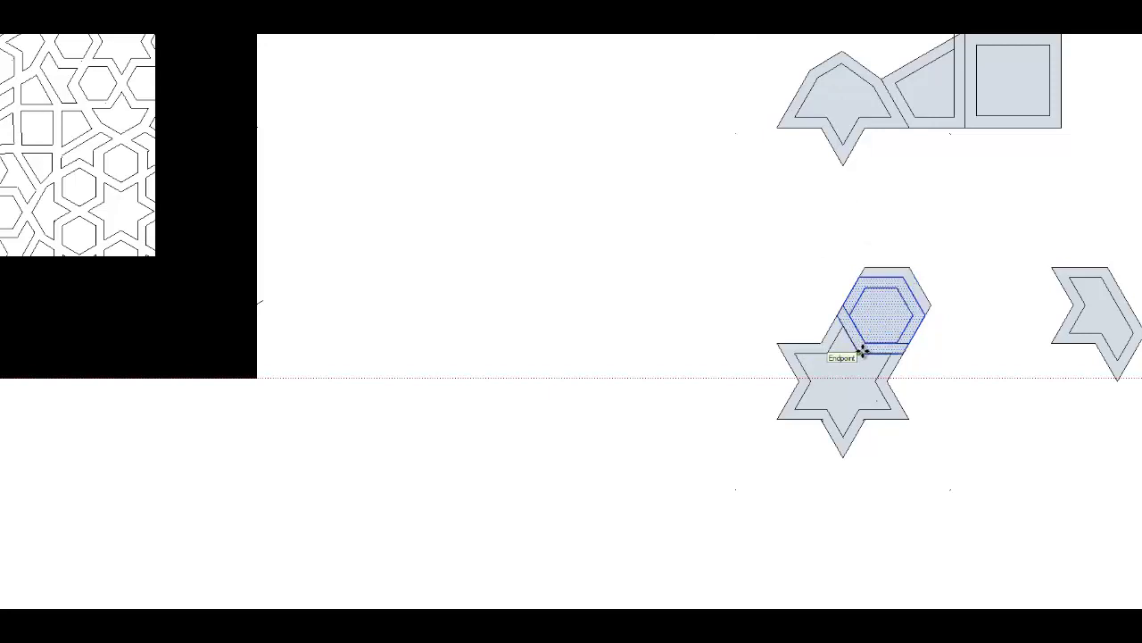
left_click(864, 350)
left_click(623, 153)
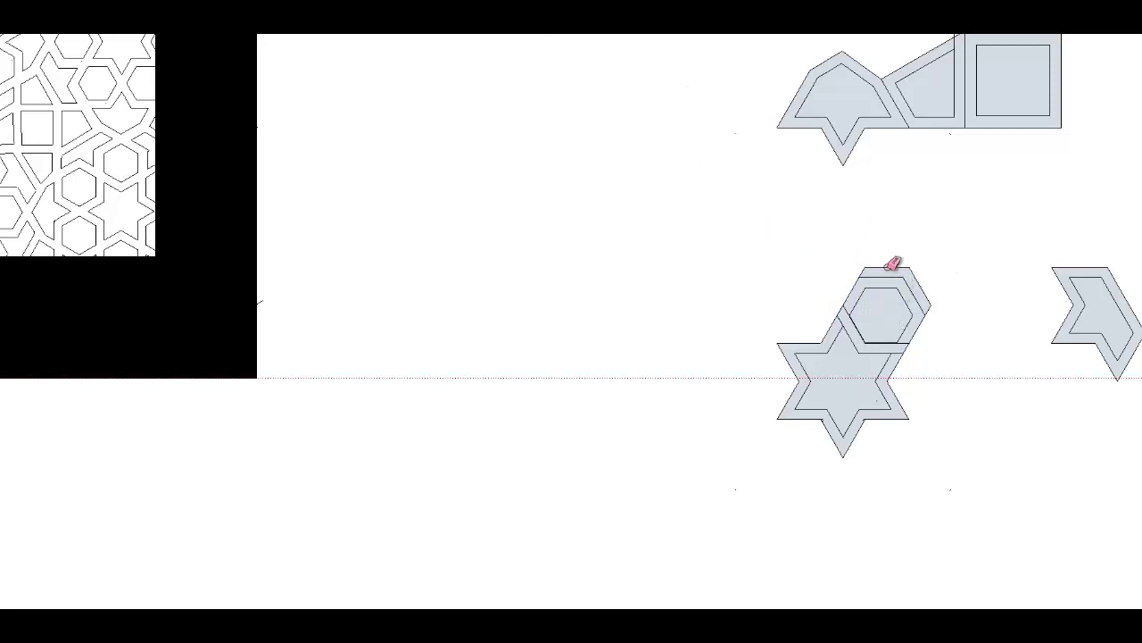
left_click(917, 261)
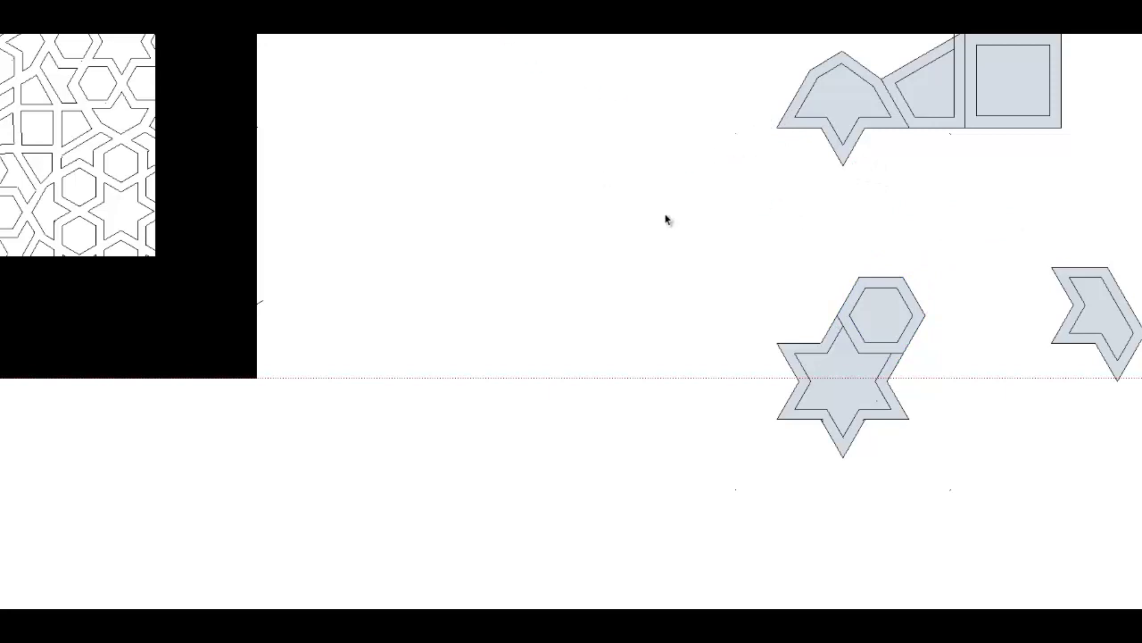
Try to erase the two hexagon edge segments that cross the star's band.
left_click(848, 330)
key("Escape")
right_click(843, 328)
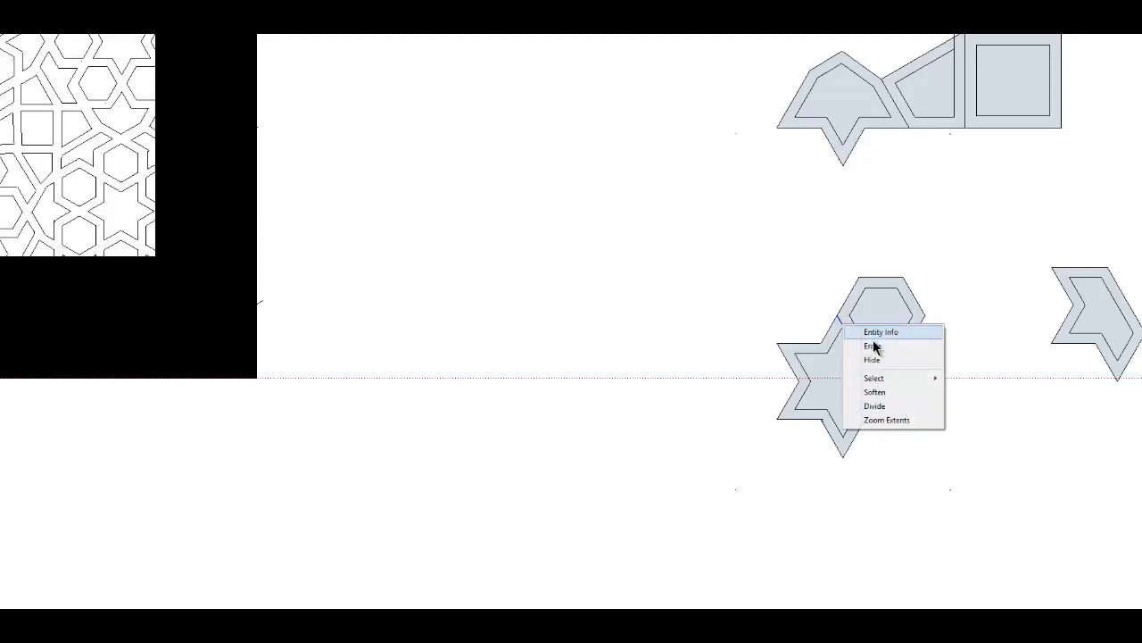
left_click(880, 347)
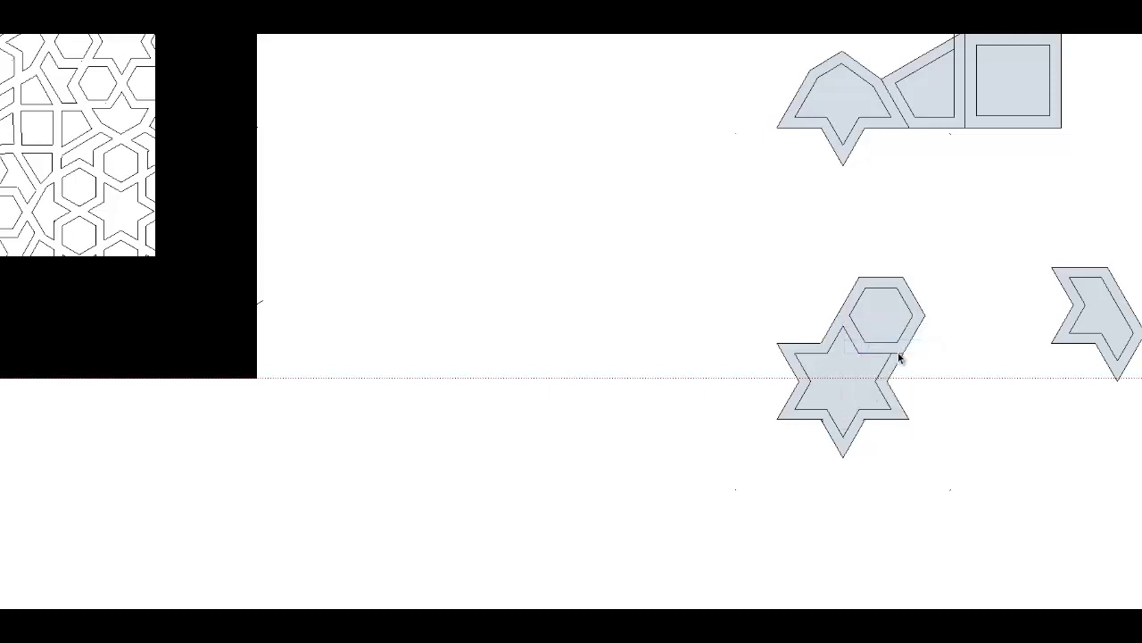
right_click(900, 357)
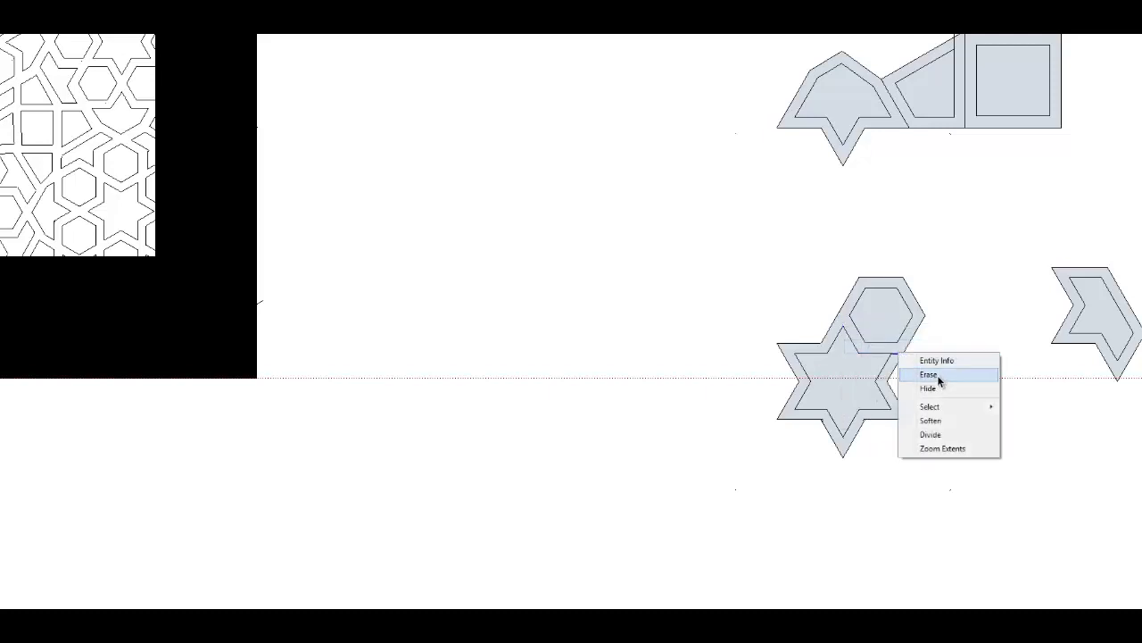
left_click(933, 375)
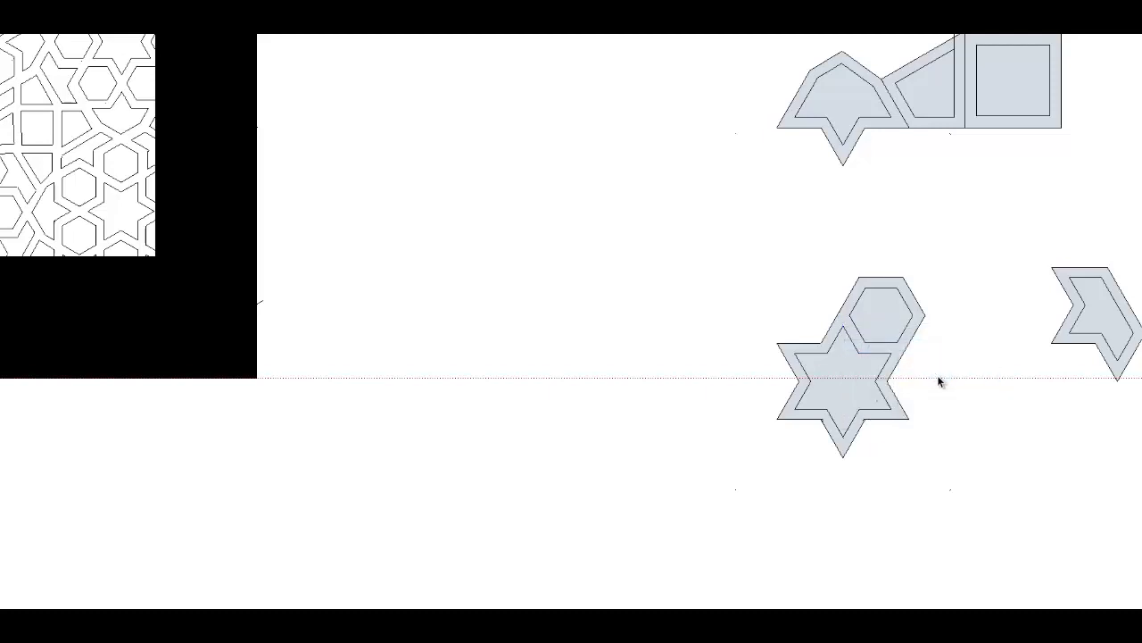
Group the complete outer hexagon band together with its inner hexagon.
double_click(879, 325)
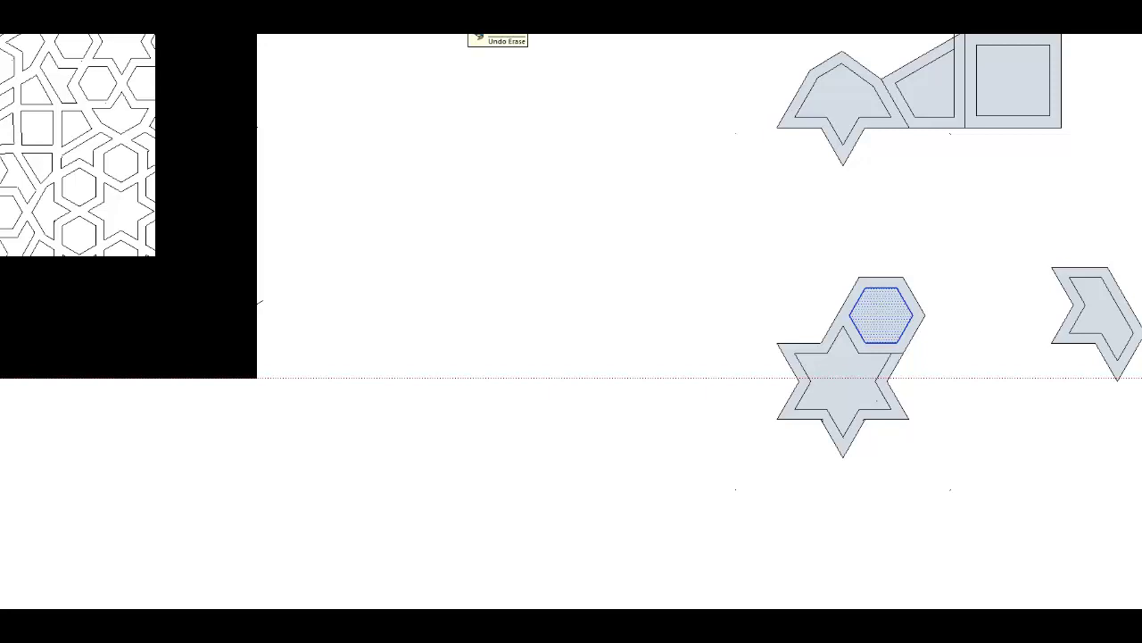
left_click(850, 330, "shift")
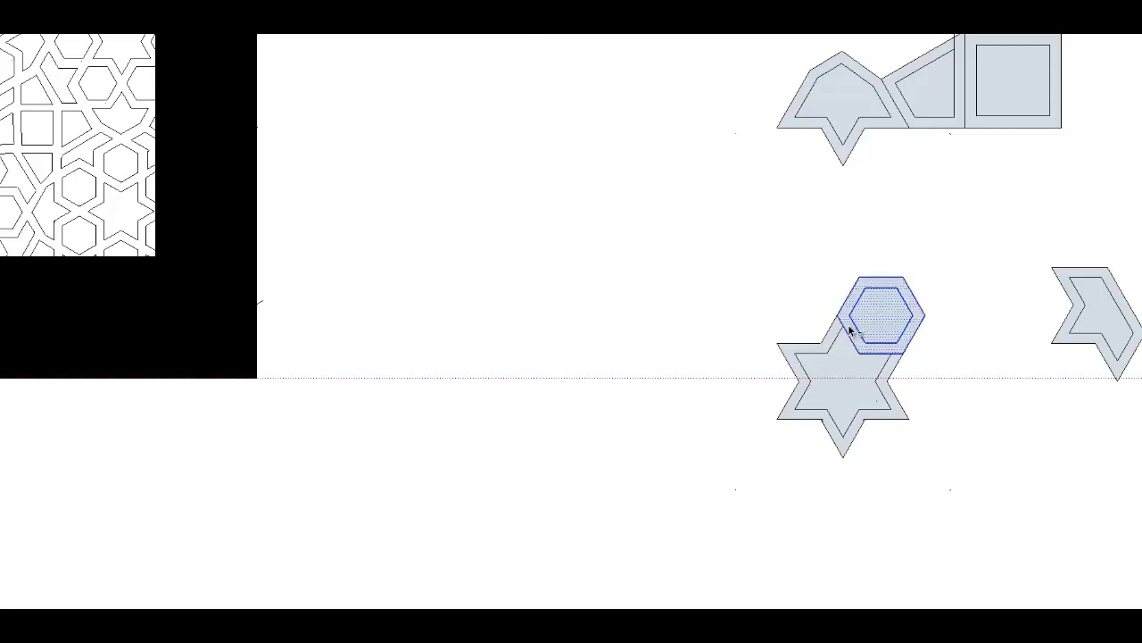
right_click(849, 331)
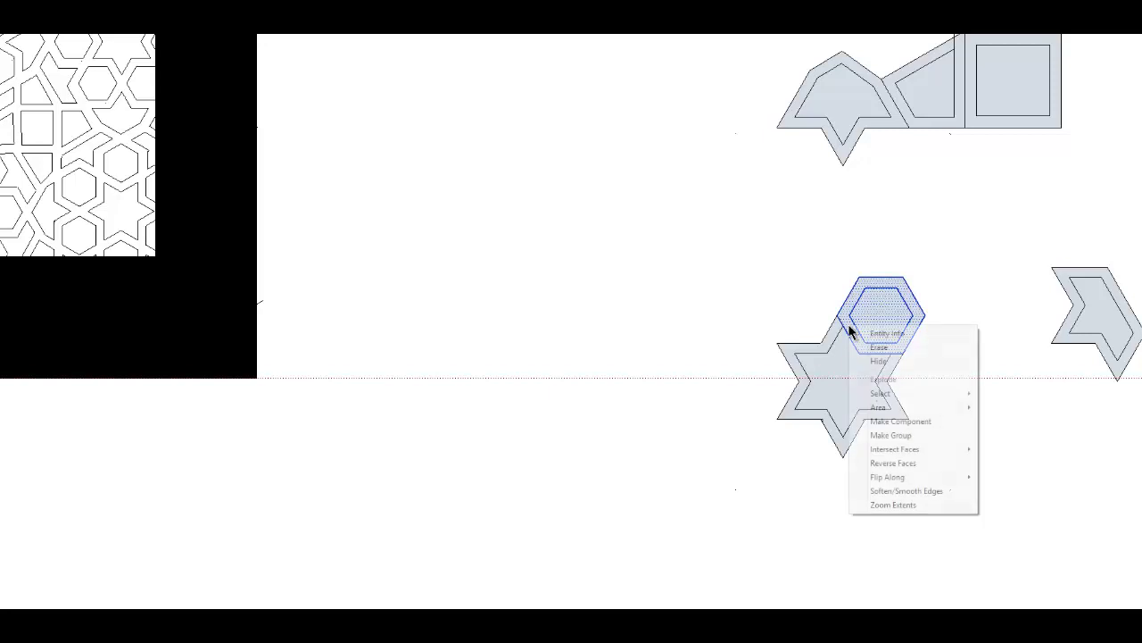
left_click(921, 436)
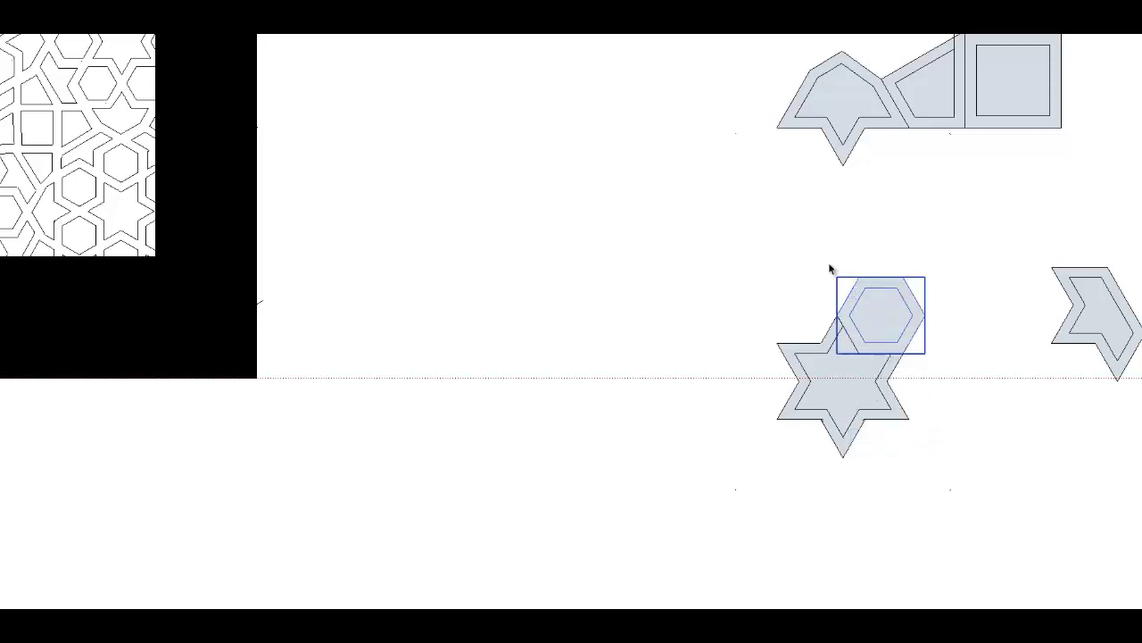
Draw a horizontal line through the star's centre, joining its left and right inner notches.
key("l")
left_click(809, 382)
left_click(878, 381)
Rotate-copy the hexagon group about the centre line's midpoint to the star's right notch and array it 5x around the star.
key("q")
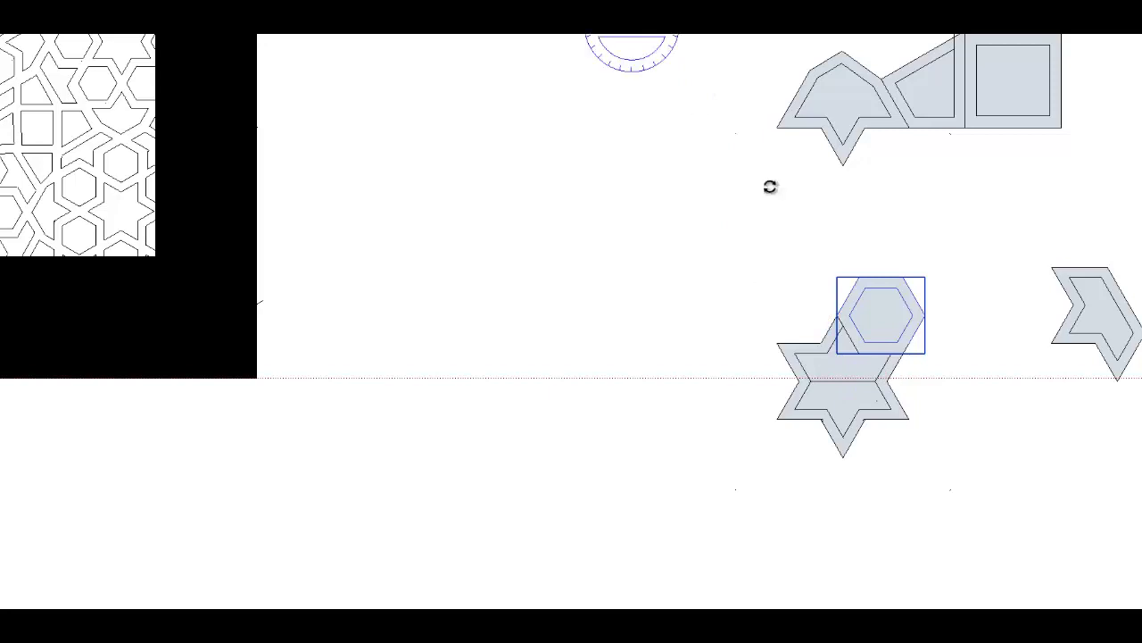
left_click(845, 380)
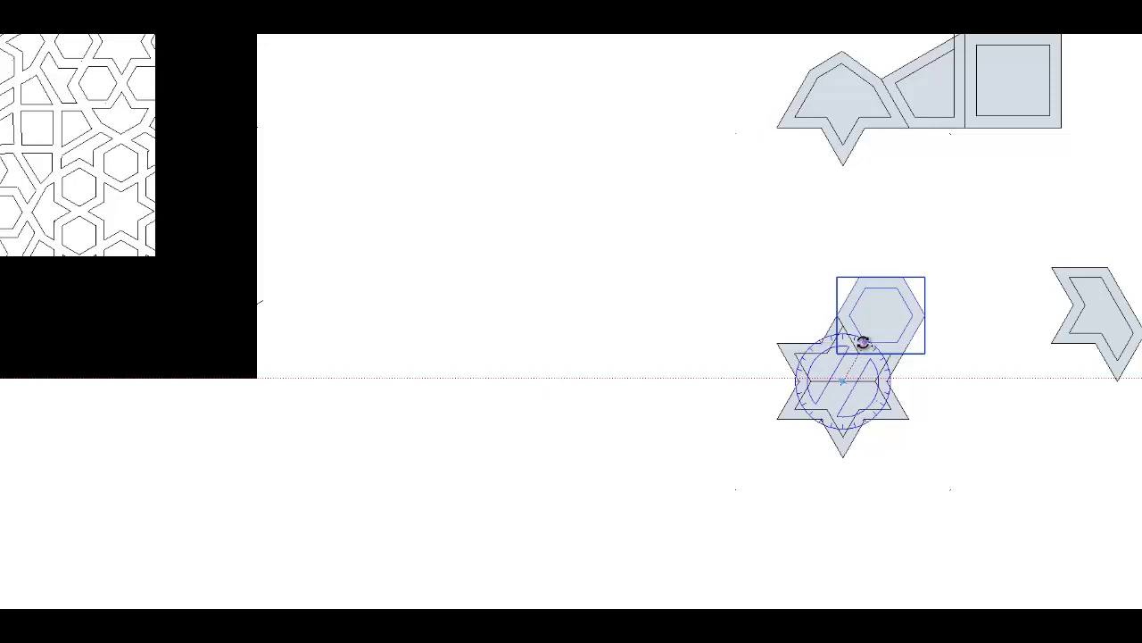
left_click(863, 341)
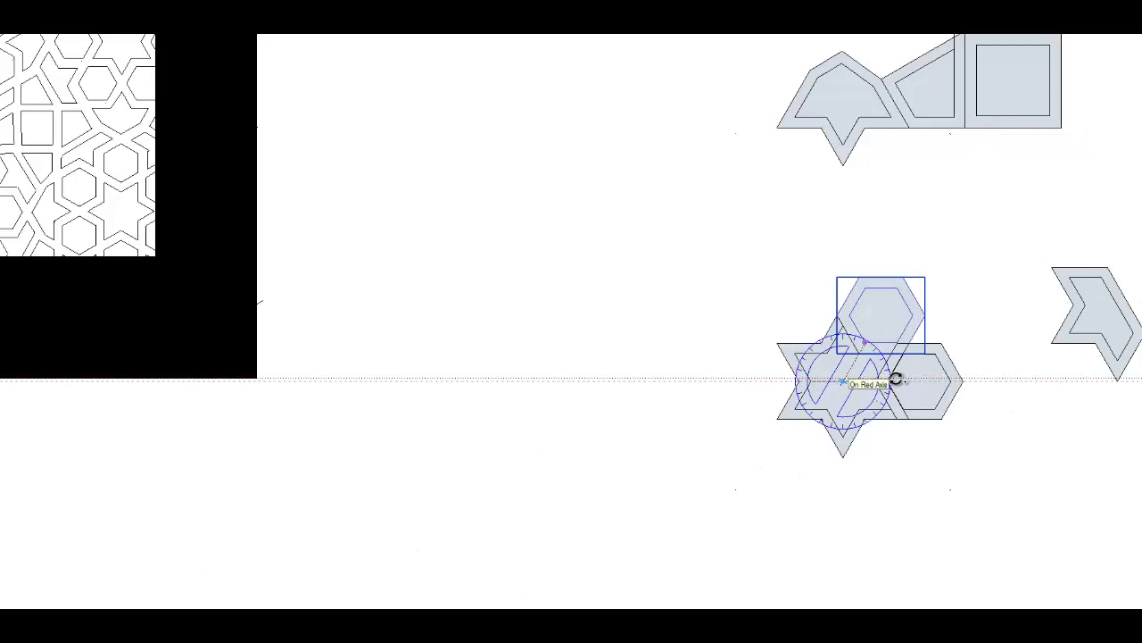
left_click(894, 379)
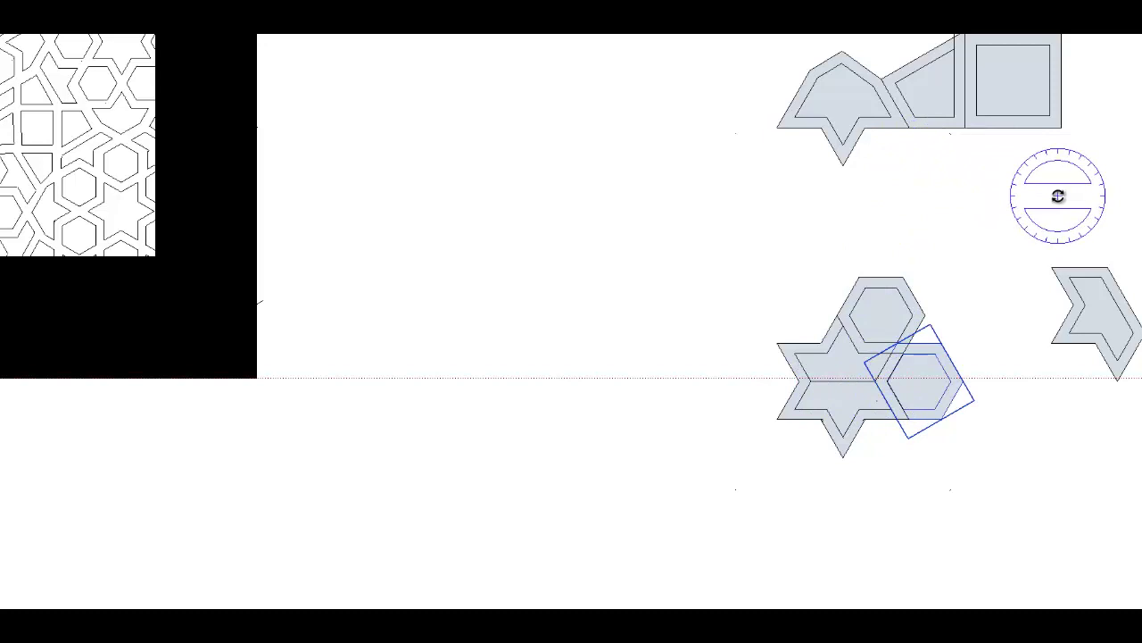
type("5x")
key("Return")
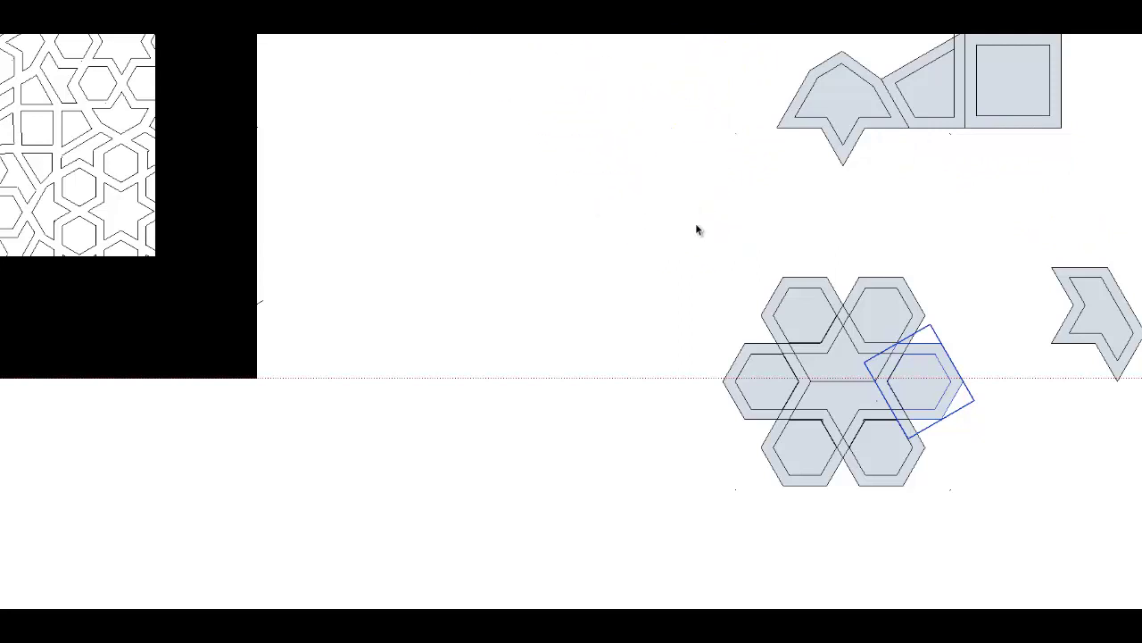
Explode all six hexagon groups arranged around the star into loose edges and faces.
left_click_drag(685, 220, 994, 542)
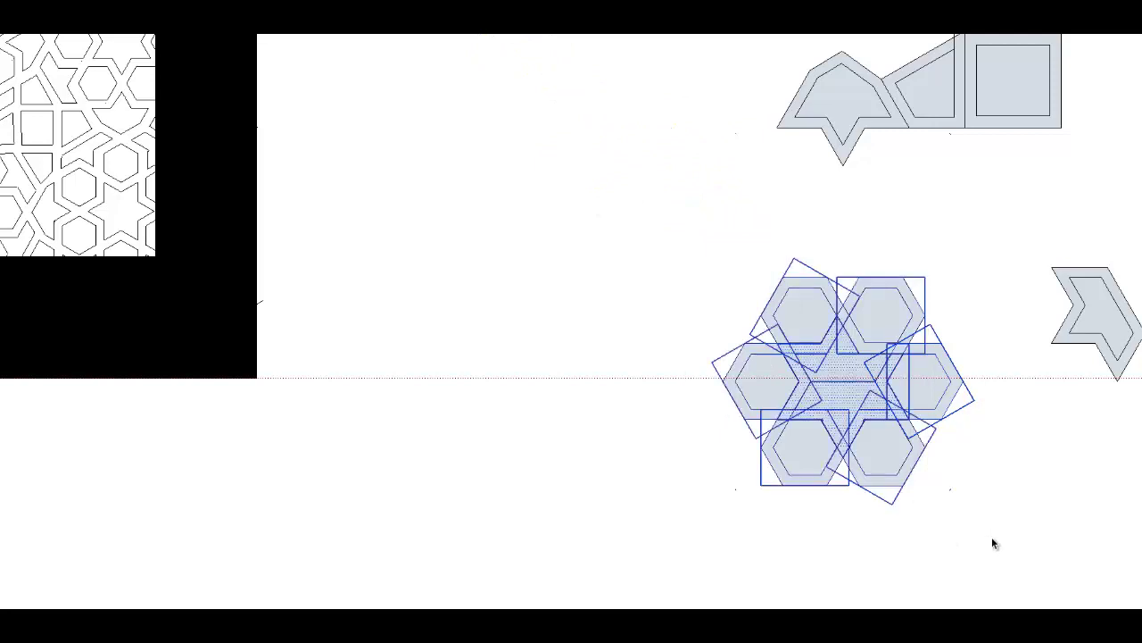
right_click(866, 408)
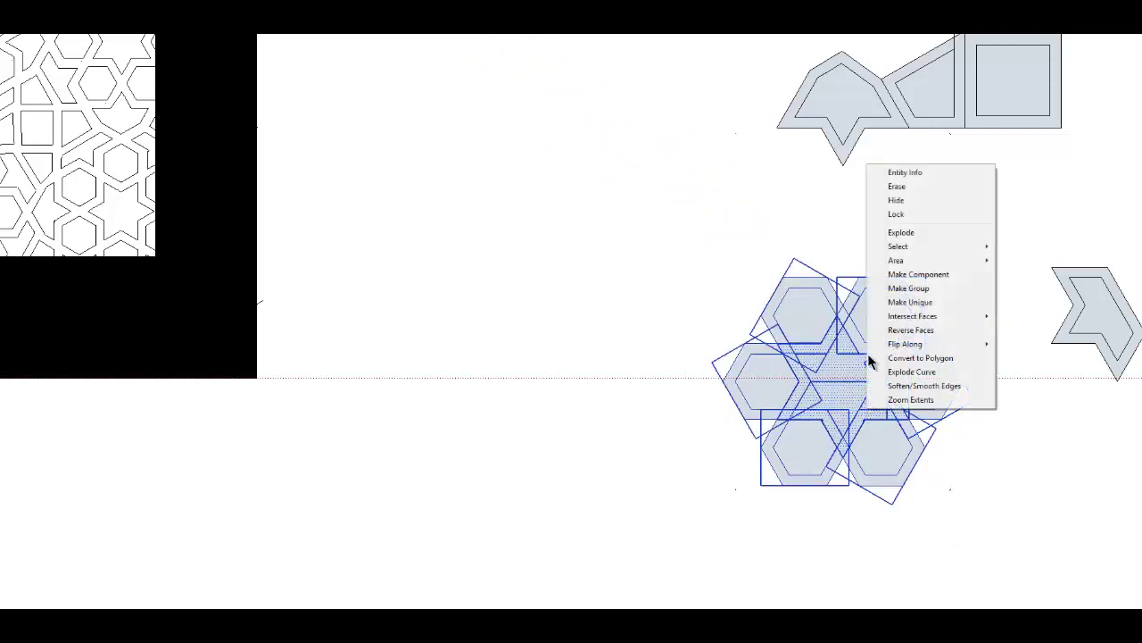
left_click(912, 232)
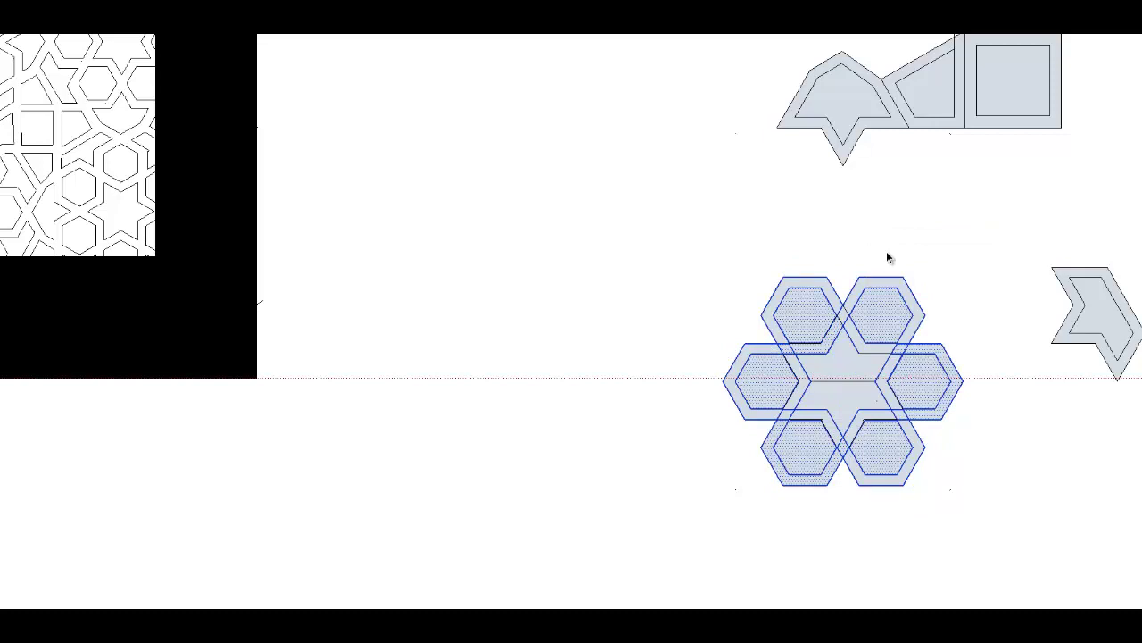
left_click(887, 251)
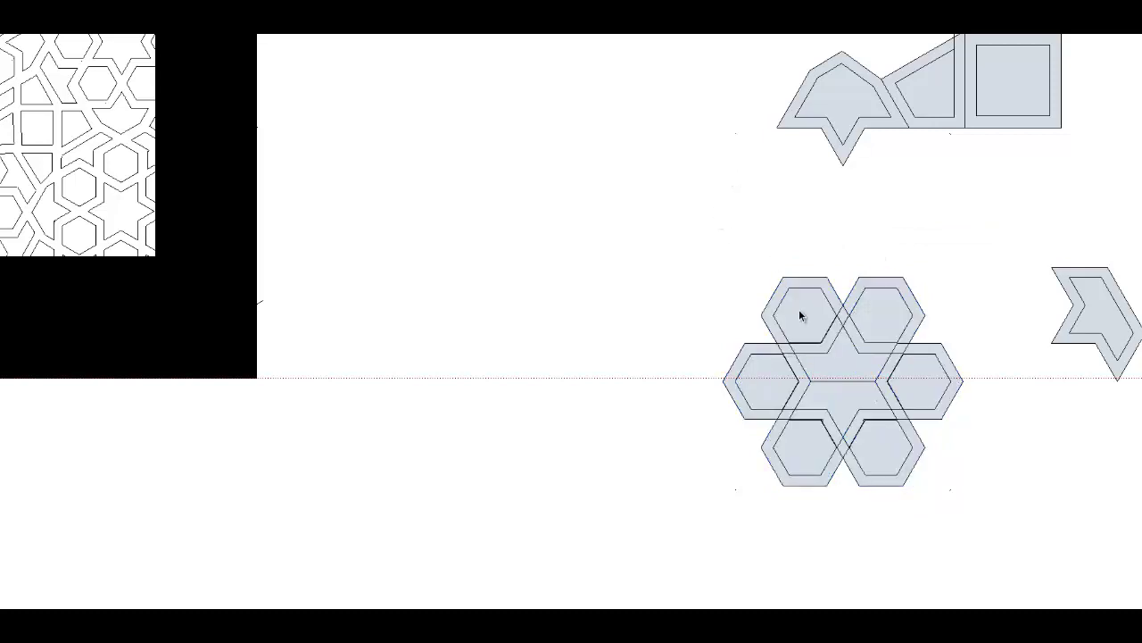
Erase the heavy inner-hexagon edges facing the star on the upper-left and right hexagons.
right_click(802, 342)
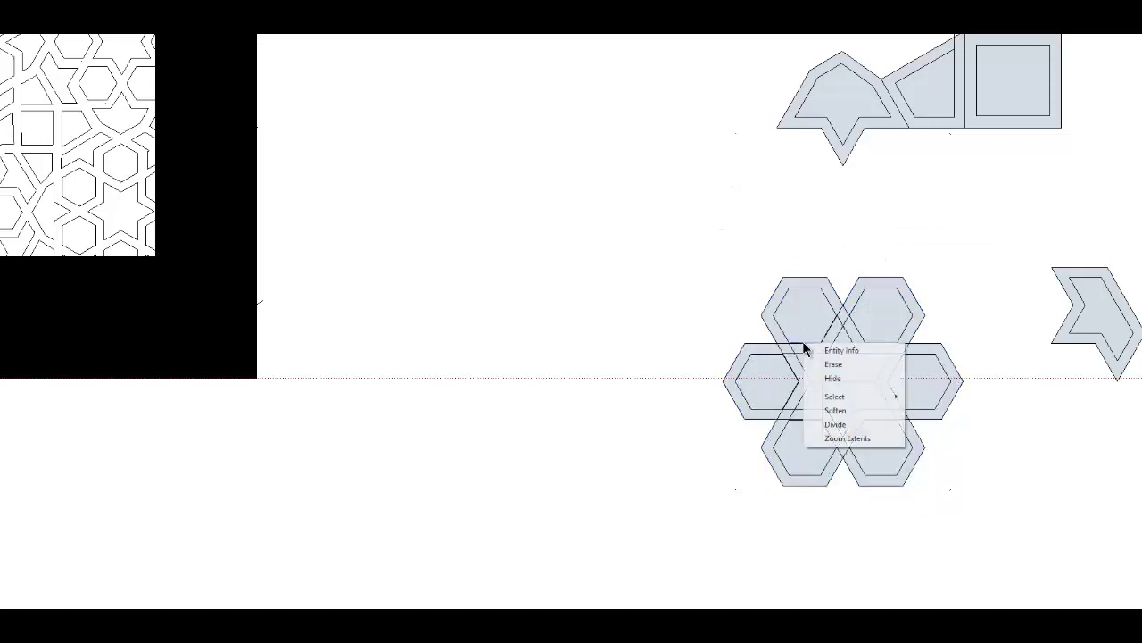
left_click(831, 362)
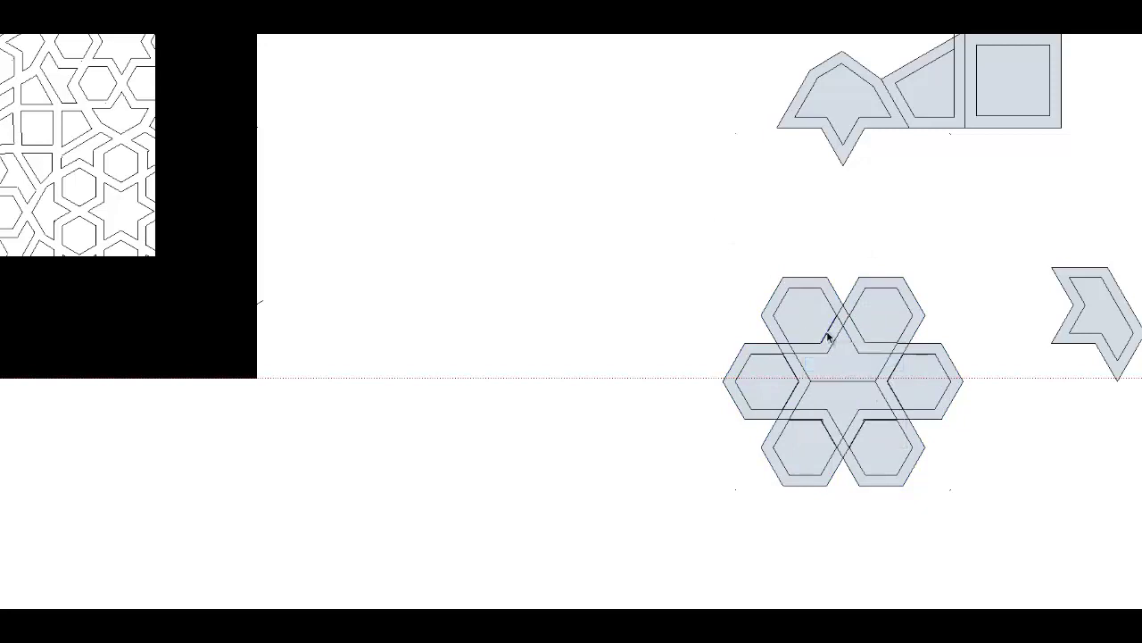
right_click(828, 336)
left_click(860, 359)
right_click(896, 374)
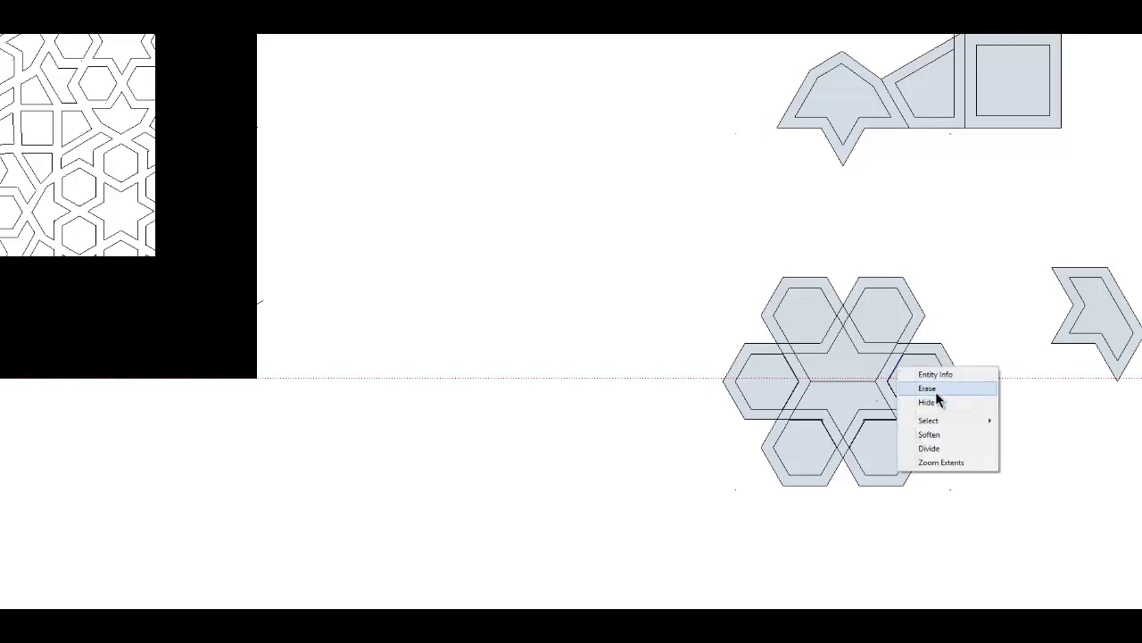
left_click(933, 388)
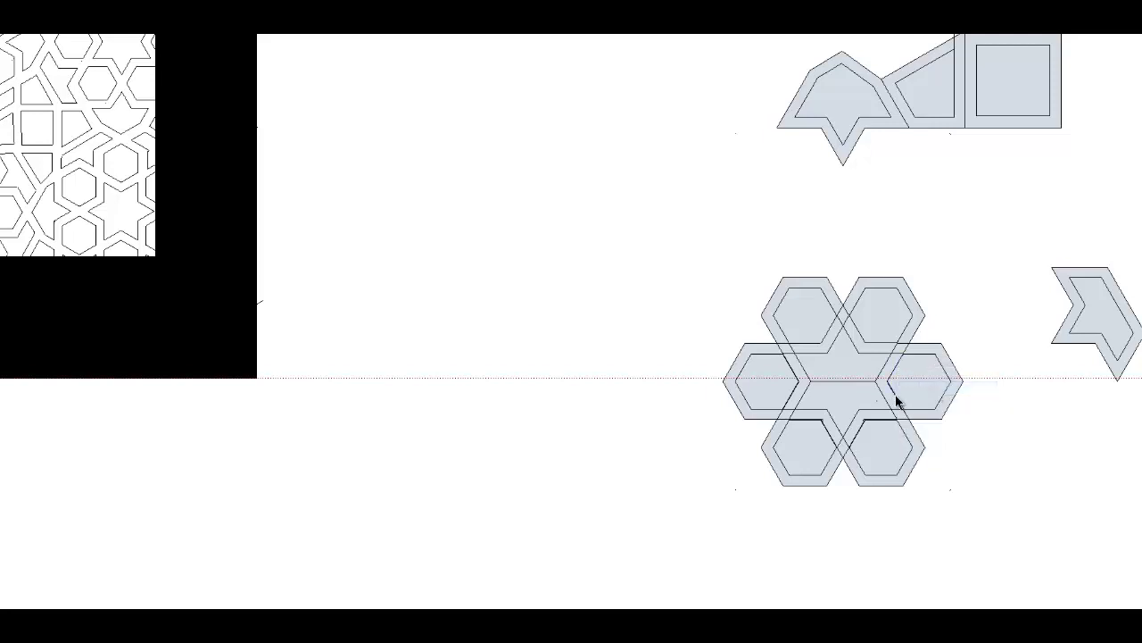
right_click(898, 402)
left_click(923, 416)
Erase the heavy inner-hexagon edges facing the star on the two lower hexagons.
right_click(888, 419)
left_click(909, 443)
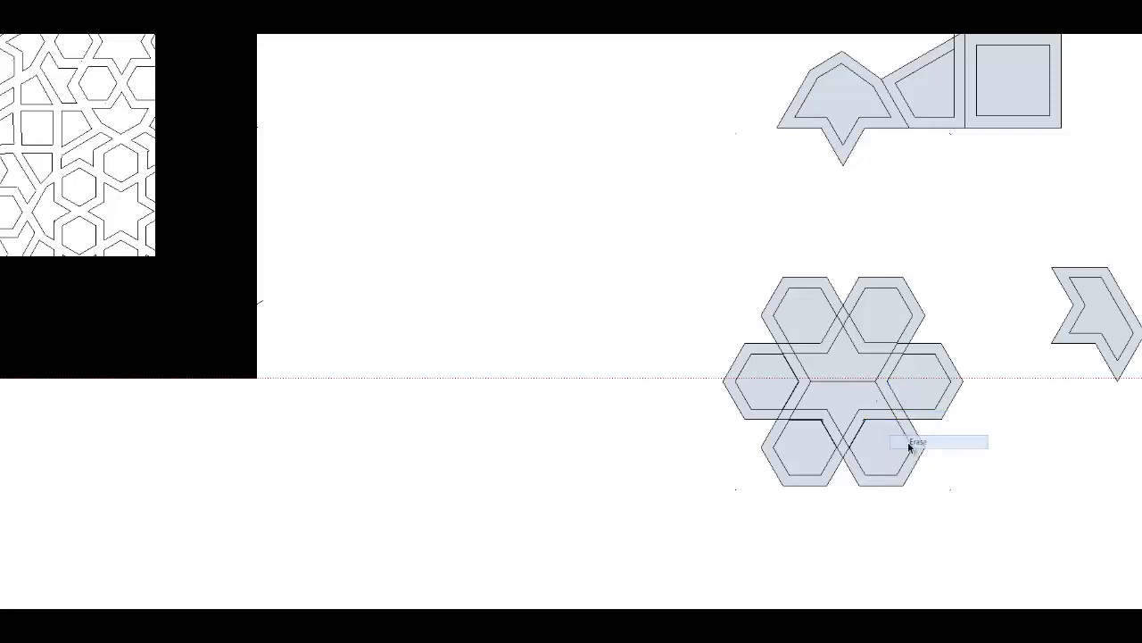
right_click(858, 431)
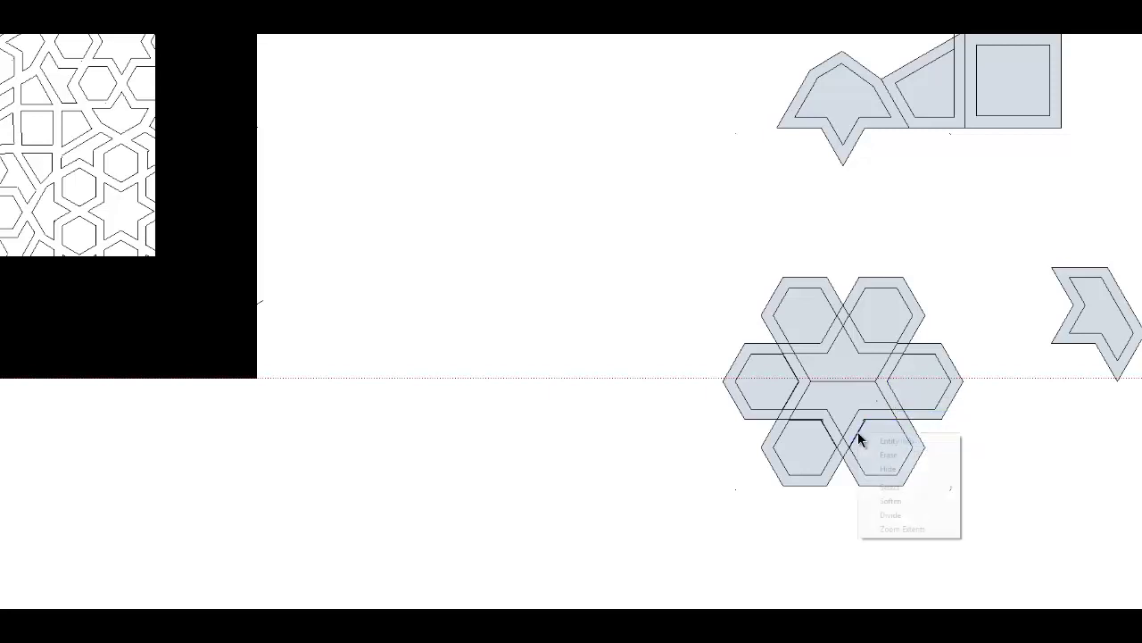
left_click(887, 457)
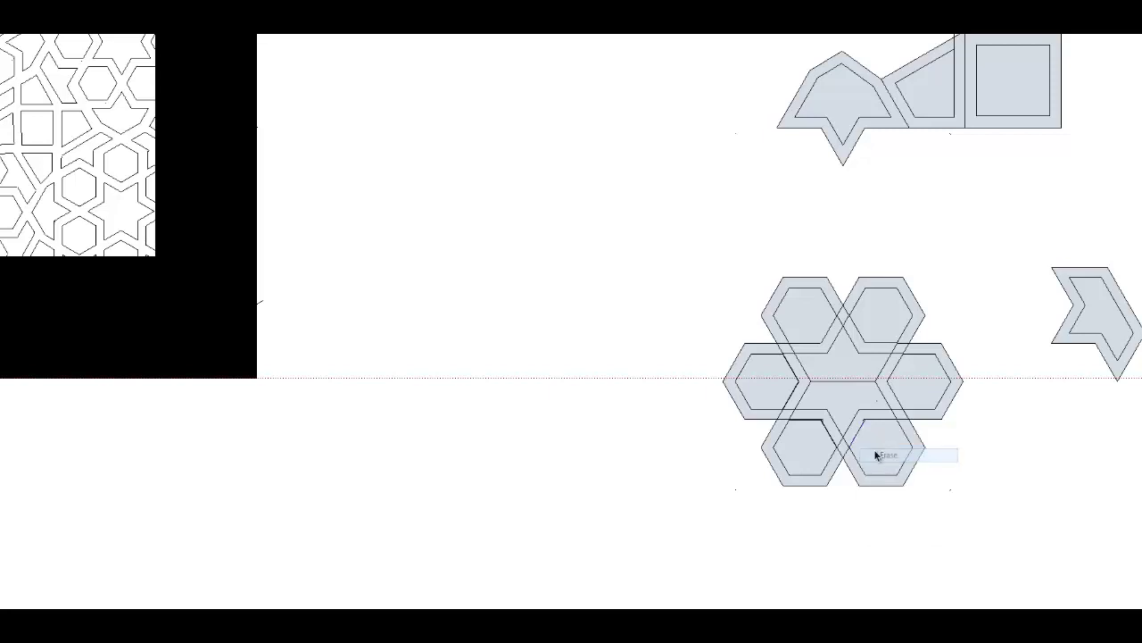
right_click(828, 431)
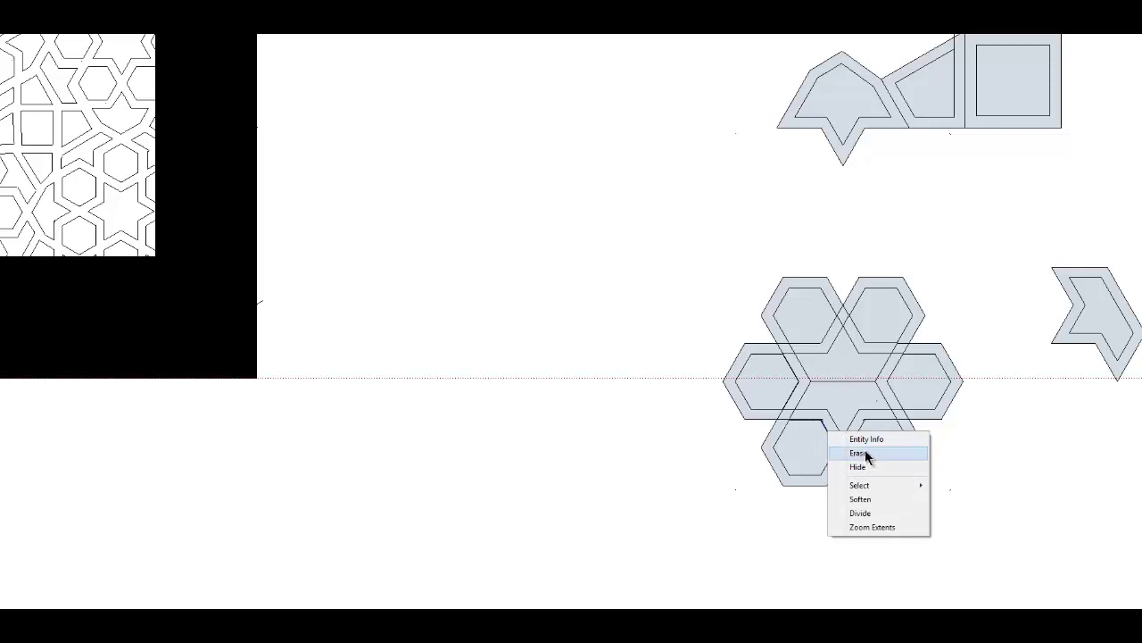
left_click(858, 452)
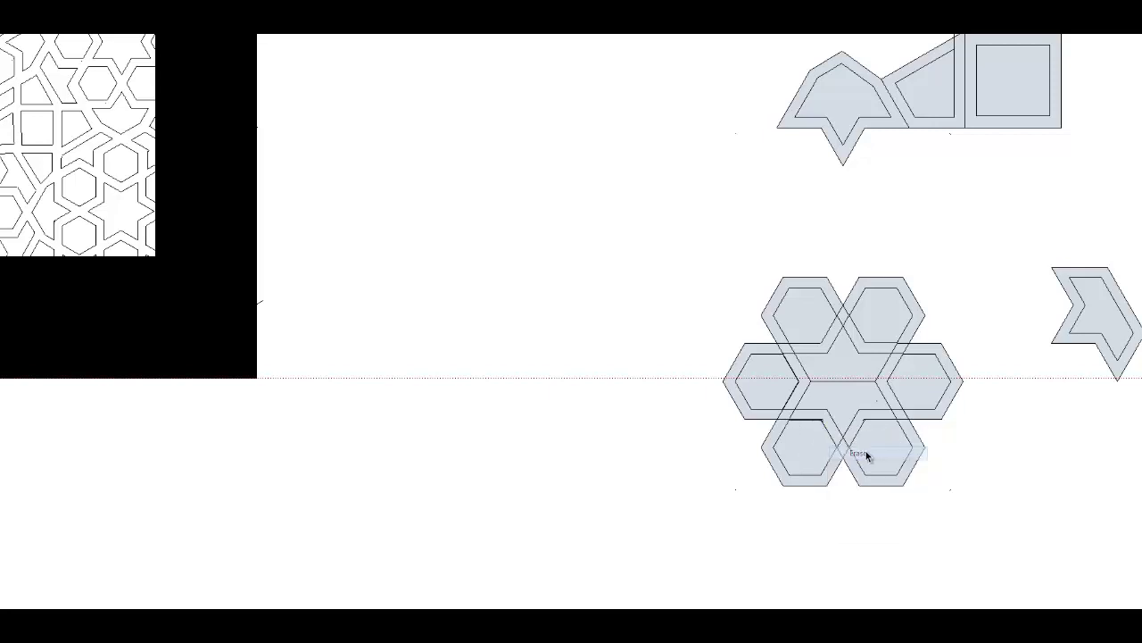
right_click(815, 424)
left_click(805, 424)
right_click(808, 425)
left_click(837, 441)
Erase the two heavy inner-hexagon edges facing the star on the left hexagon.
right_click(789, 402)
left_click(814, 416)
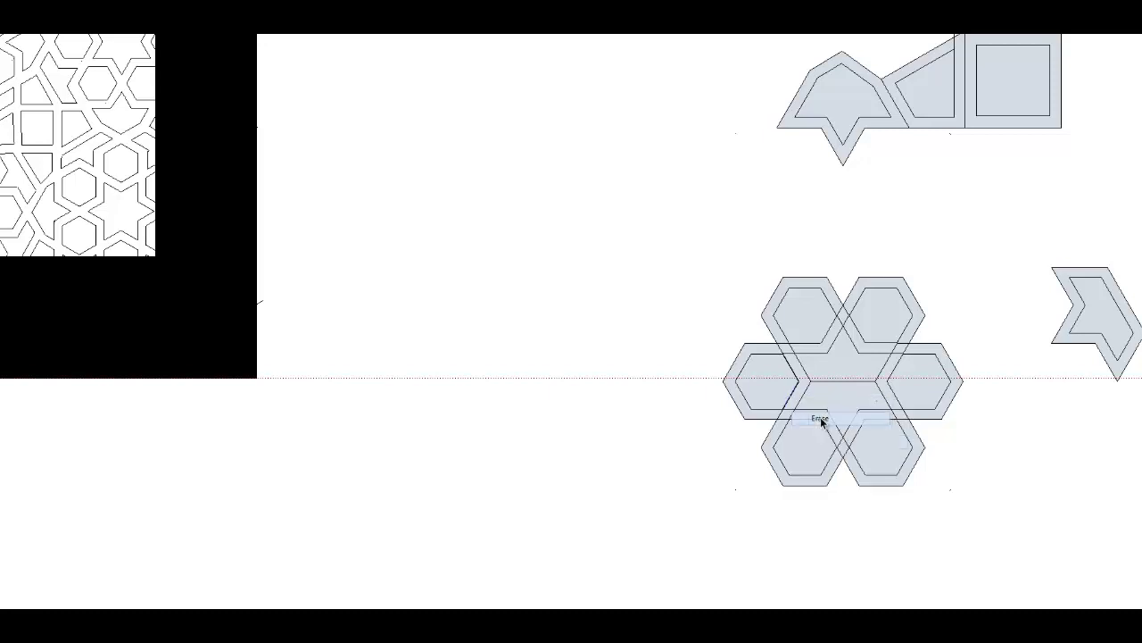
right_click(799, 374)
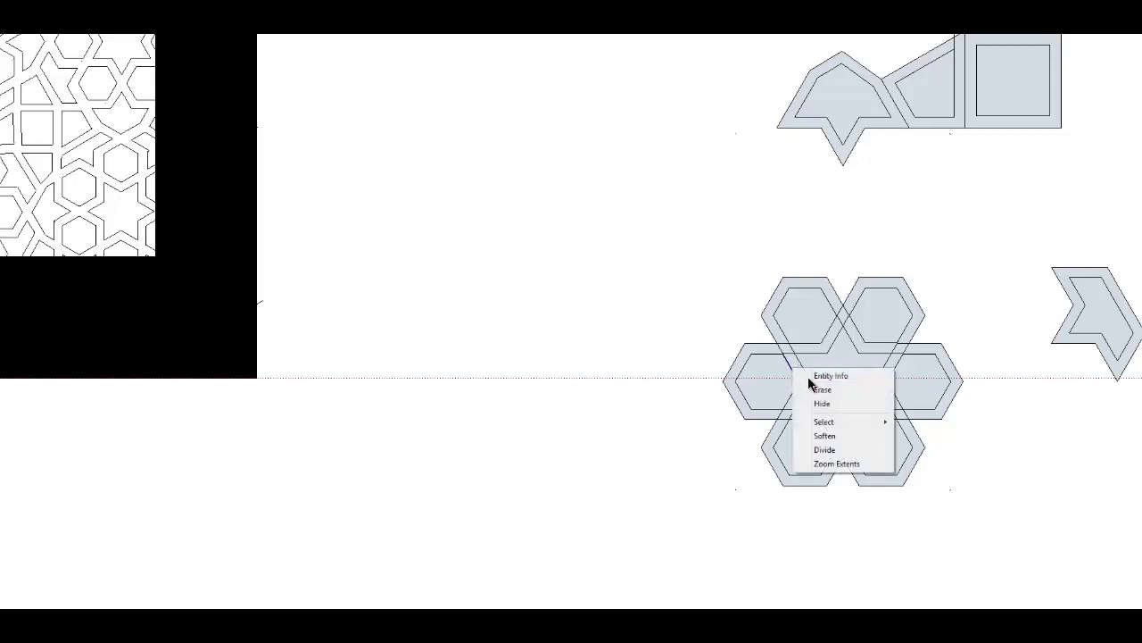
left_click(830, 387)
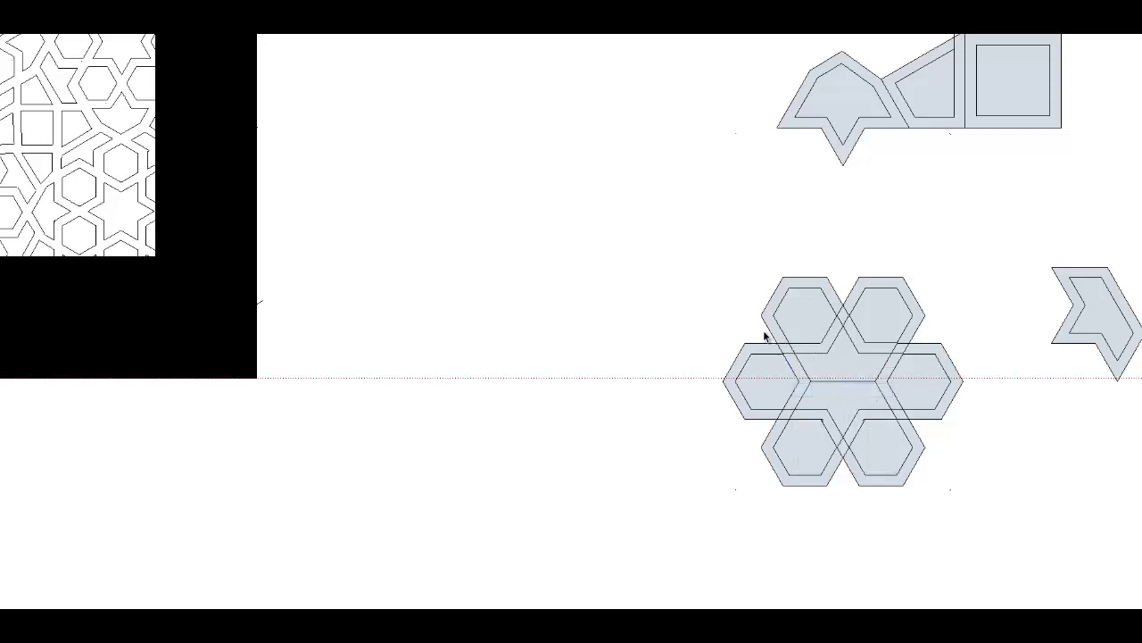
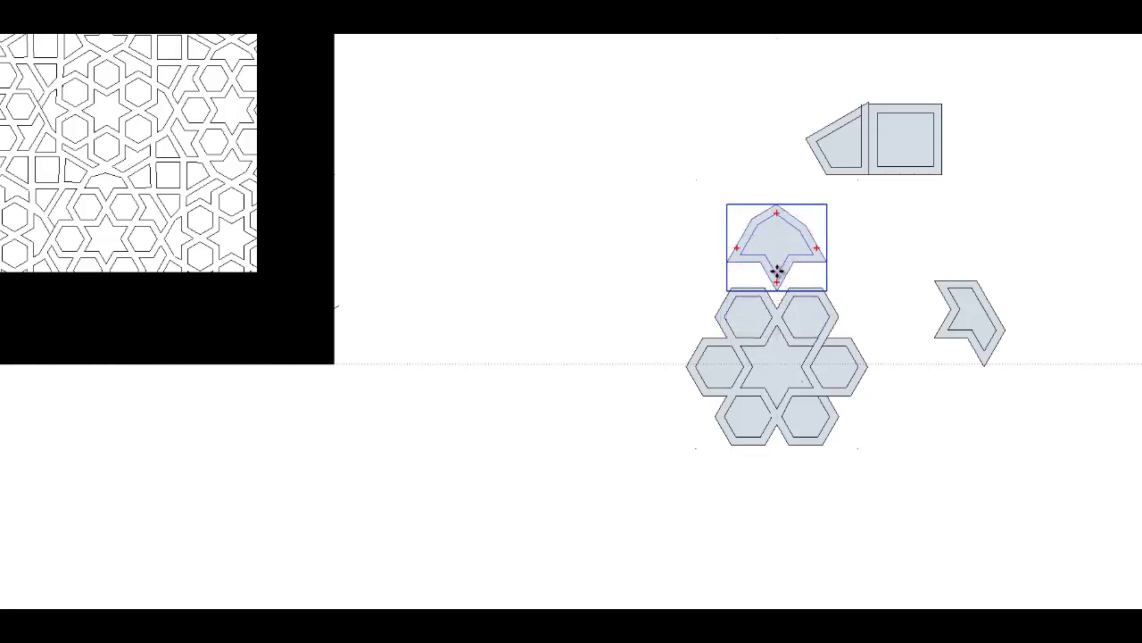
Move the petal group down into the notch between the two upper hexagons and draw a horizontal line across the star's centre.
left_click_drag(779, 276, 779, 308)
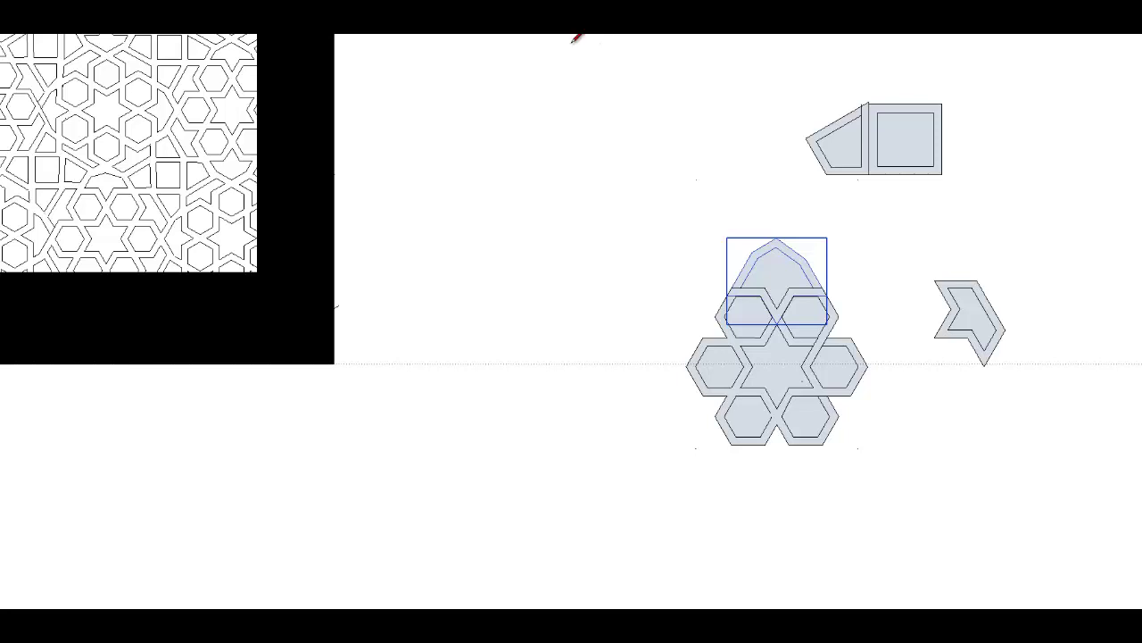
left_click(753, 366)
left_click(805, 365)
Rotate-copy the petal group about the centre line's midpoint to the notch between the two lower hexagons.
key("q")
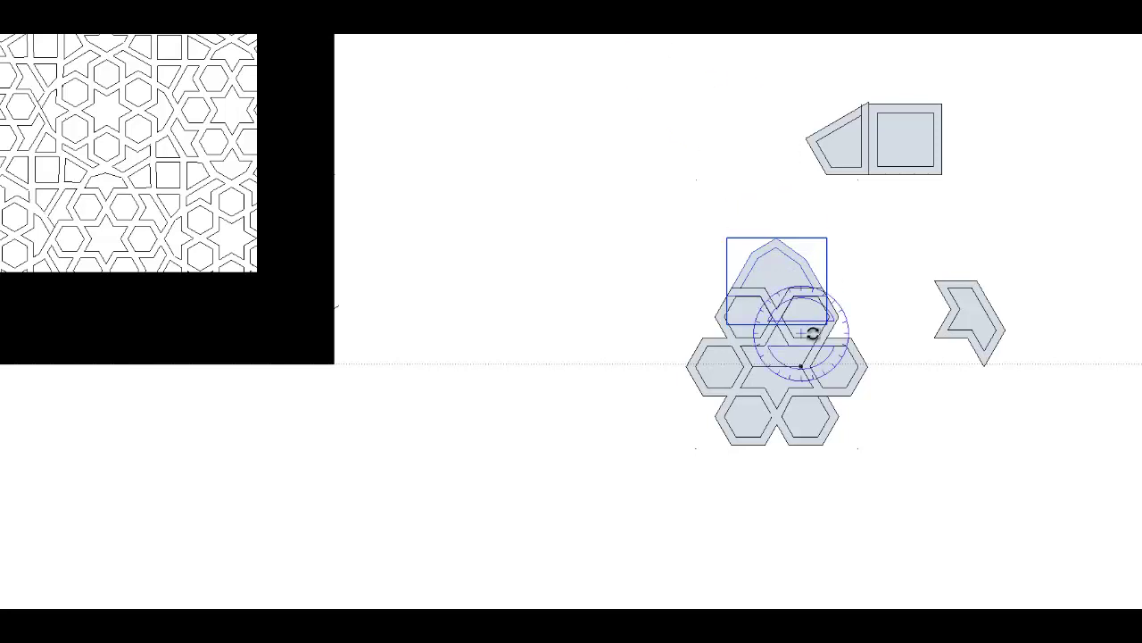
left_click(778, 364)
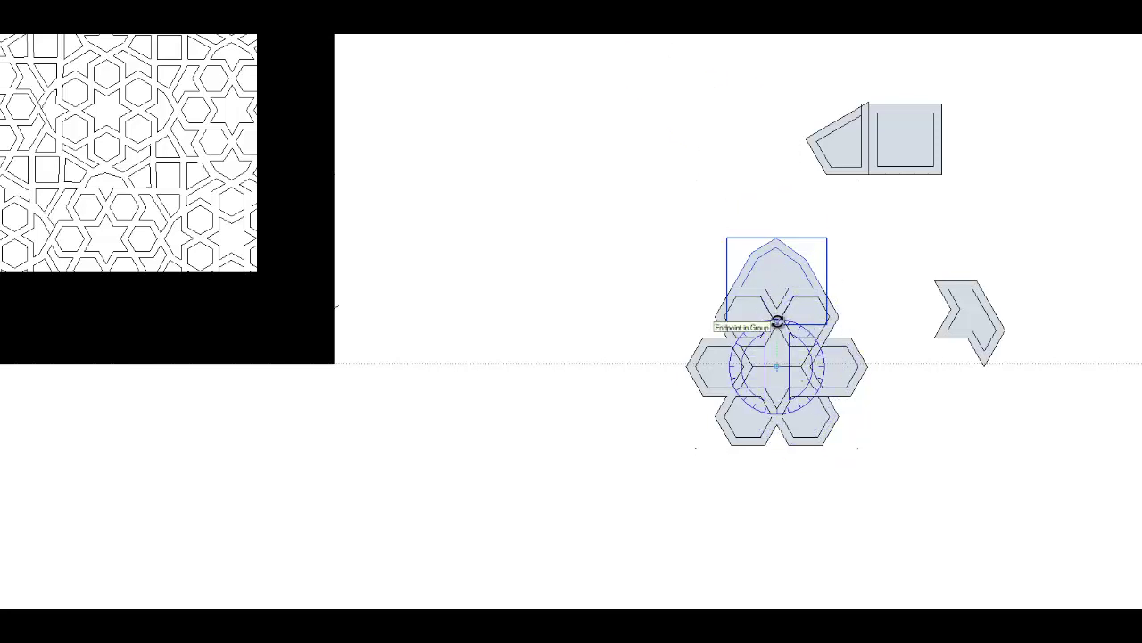
left_click(781, 322)
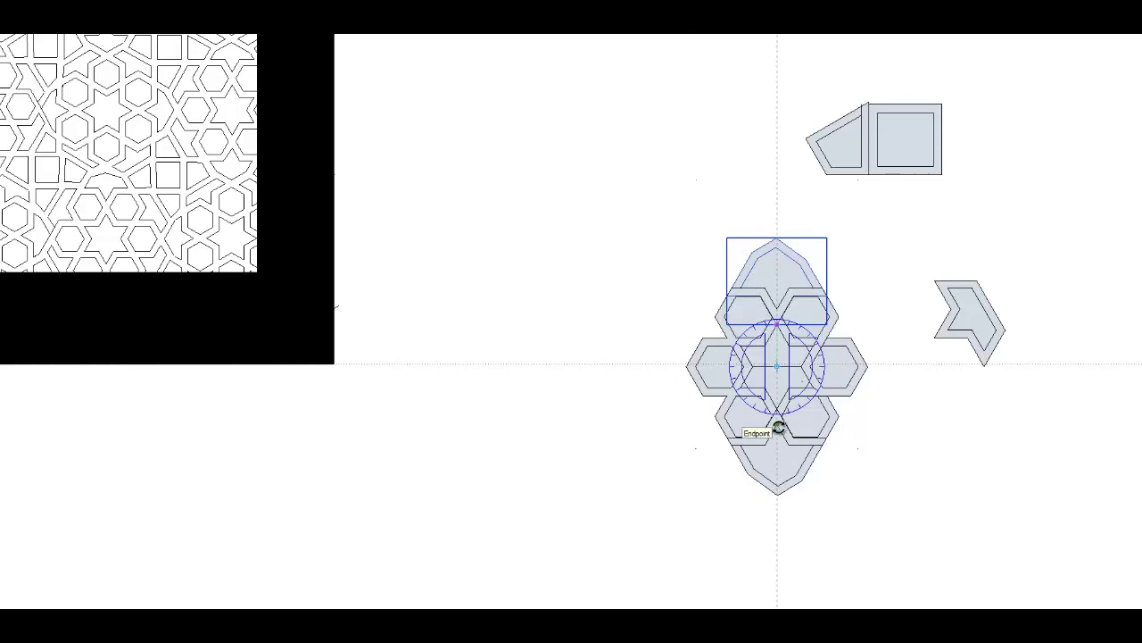
left_click(778, 428)
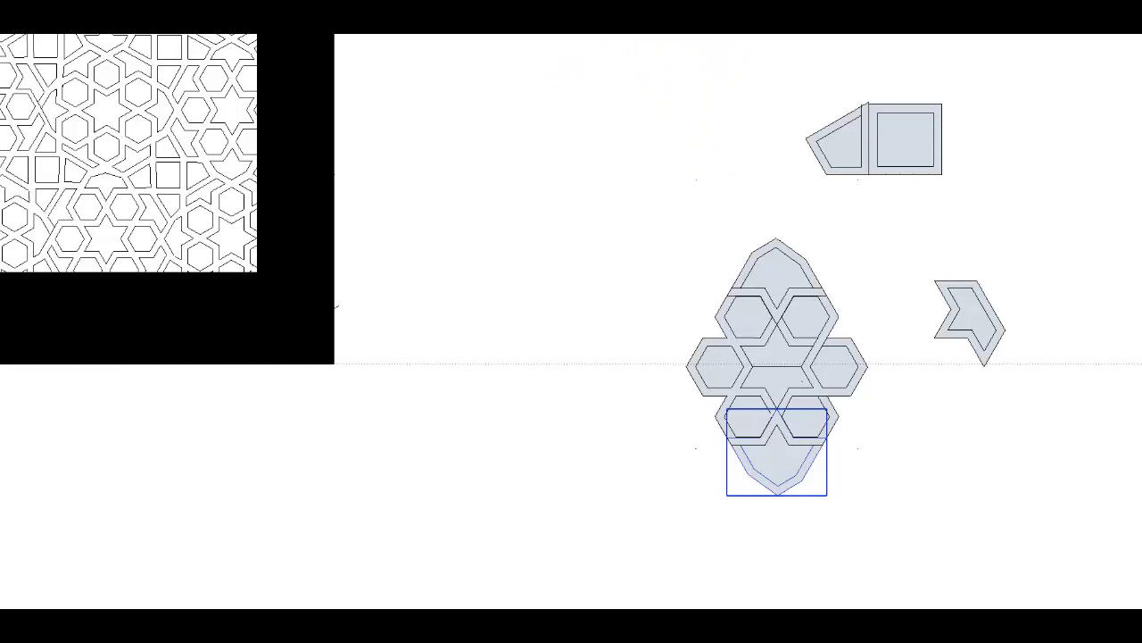
Move the arrow-shaped group into the notch between the upper-right and right hexagons.
left_click(956, 335)
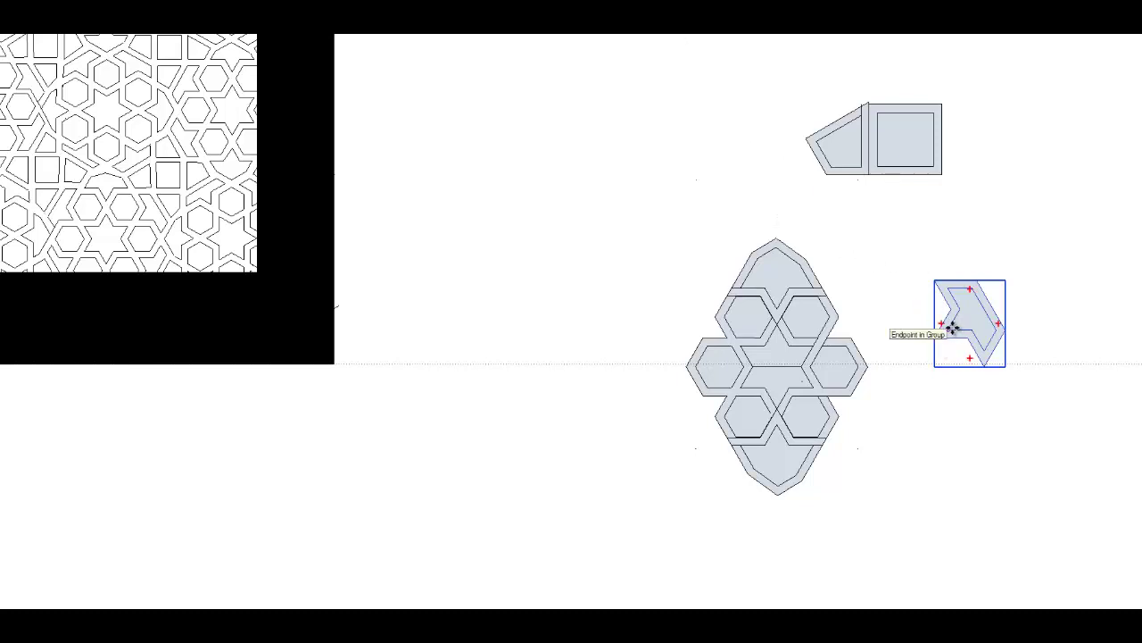
left_click_drag(951, 327, 831, 332)
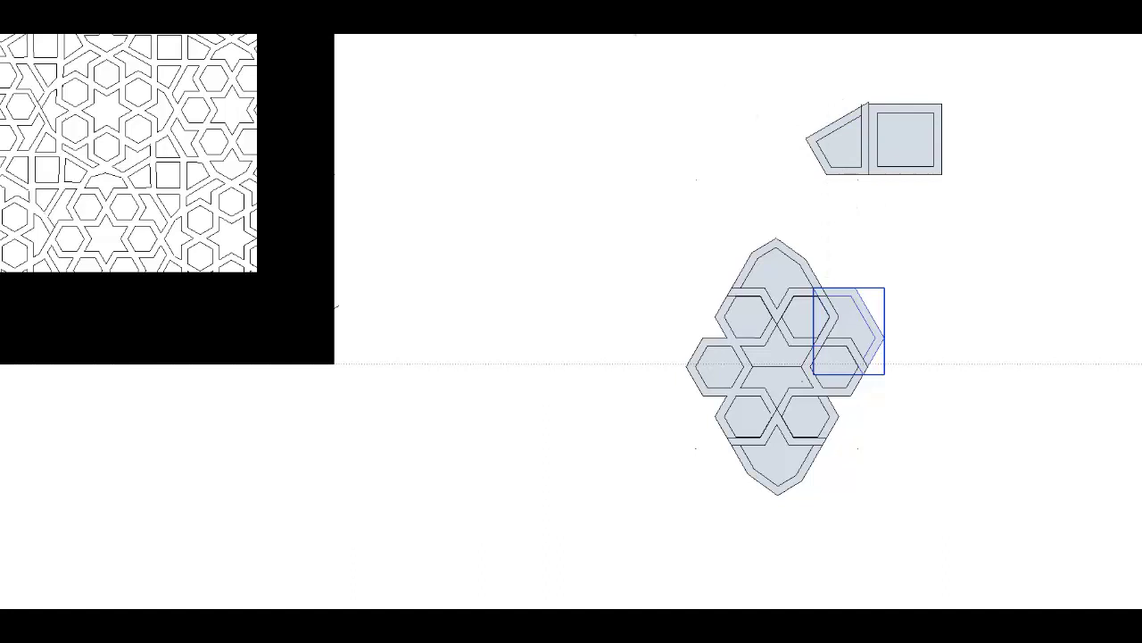
Try arraying rotated copies of the arrow-shaped group clockwise around the star's centre, and undo the copies.
key("q")
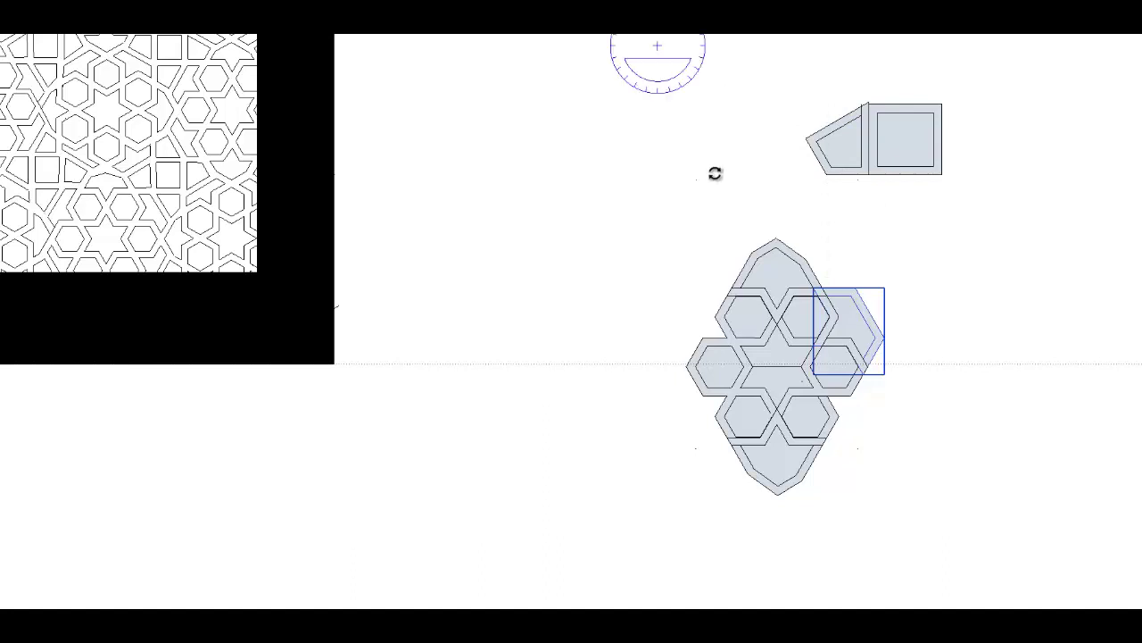
left_click(778, 363)
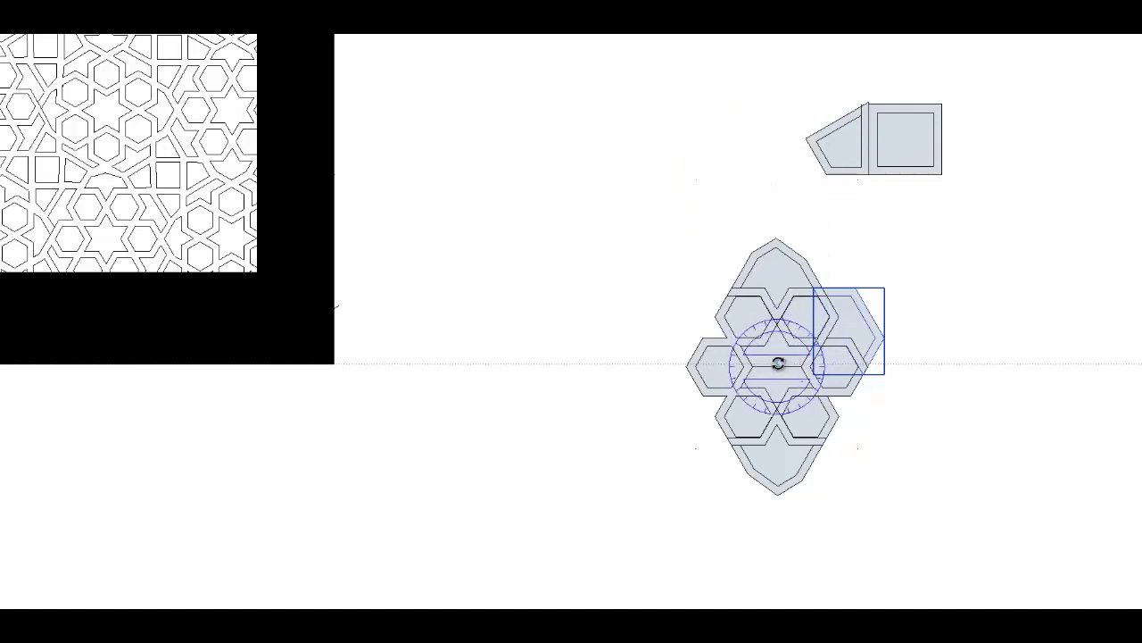
left_click(829, 339)
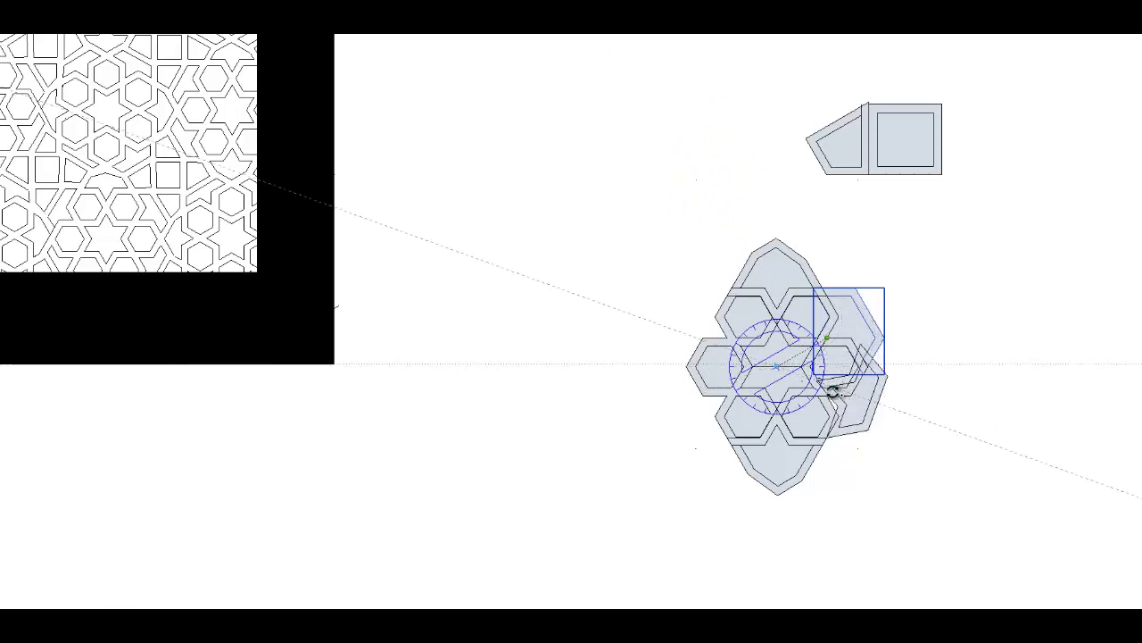
left_click(830, 394)
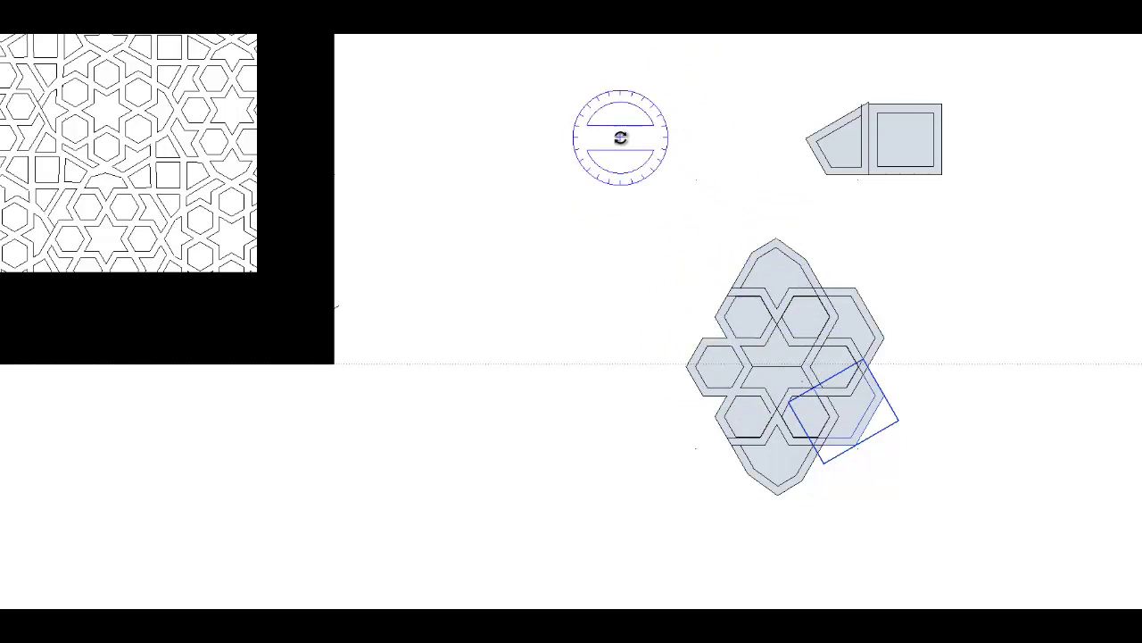
key("Return")
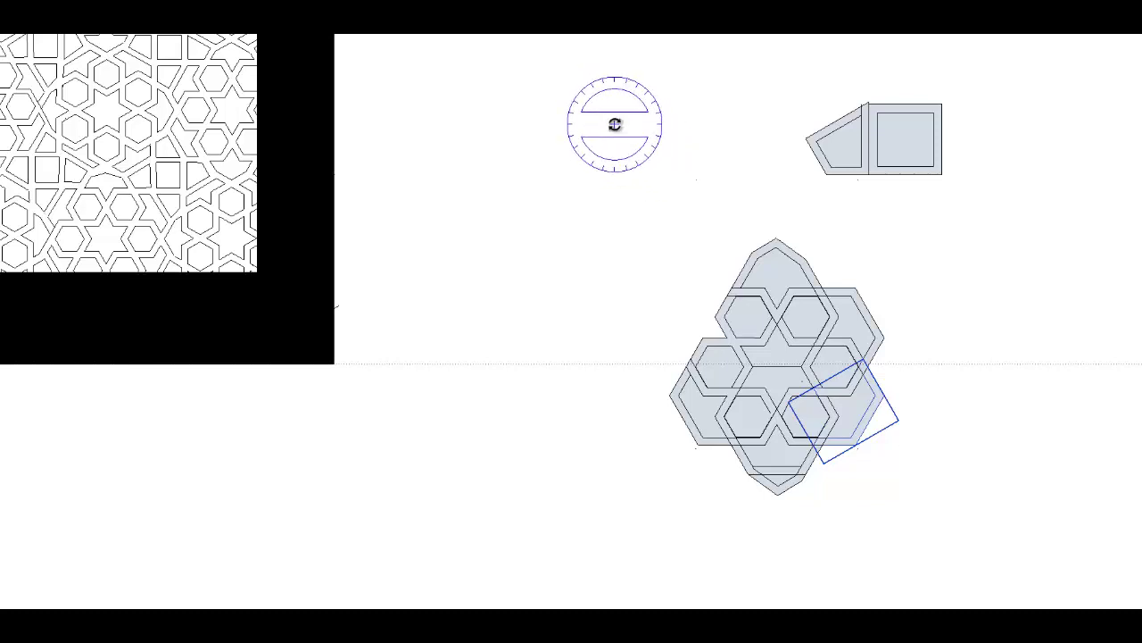
key("ctrl+z")
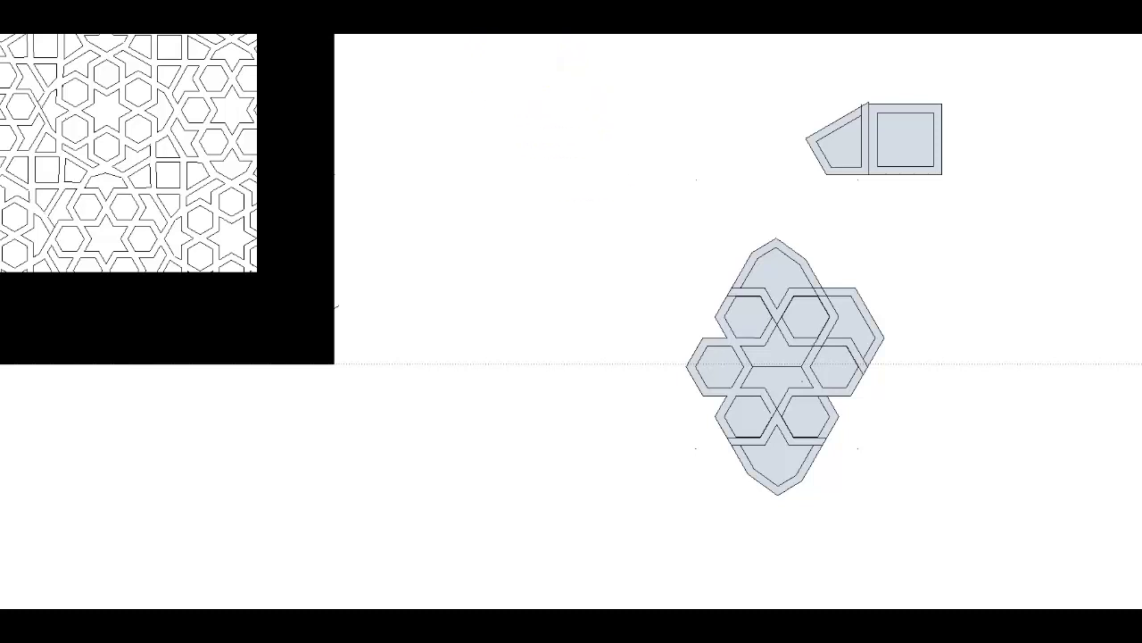
left_click(487, 35)
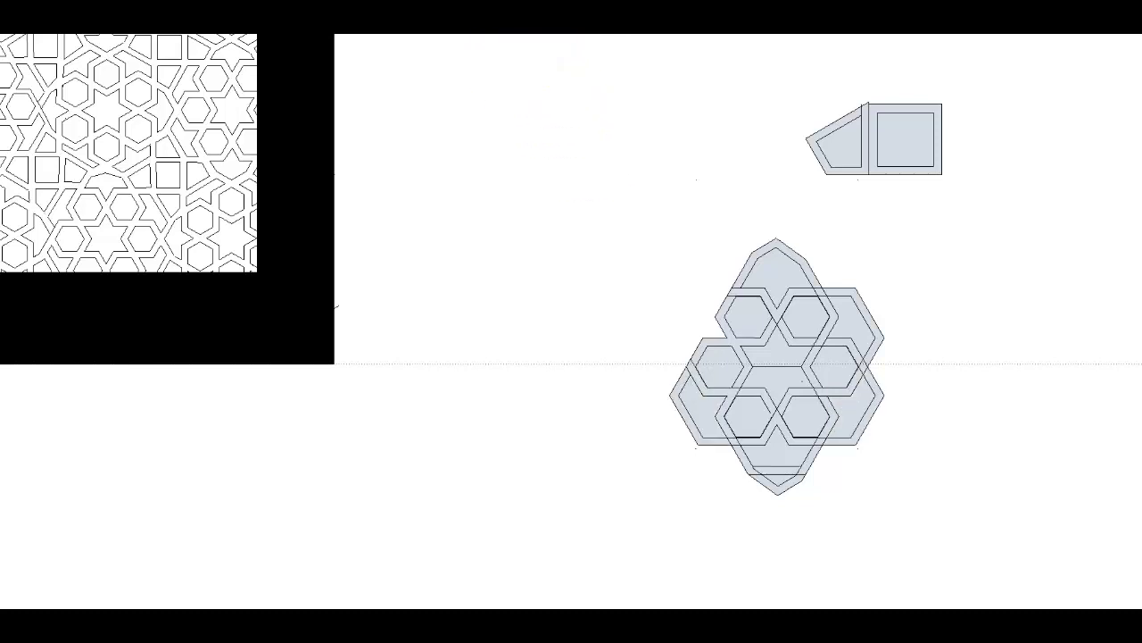
left_click(467, 35)
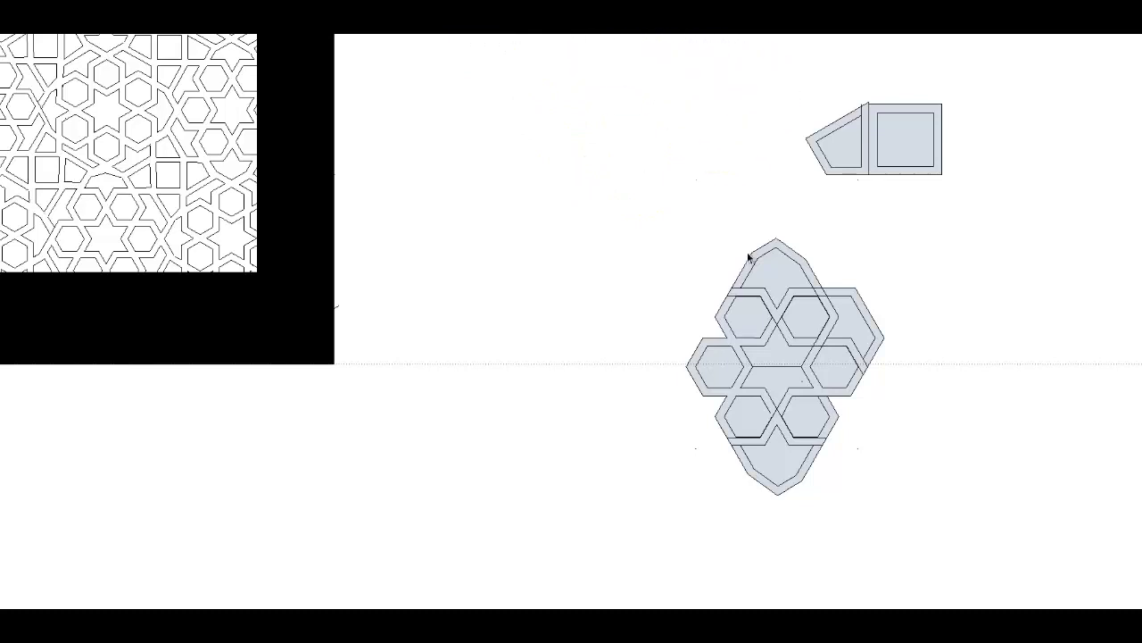
Rotate-copy the arrow-shaped group about the star's centre into the lower-right and lower-left notches between the hexagons.
left_click(842, 325)
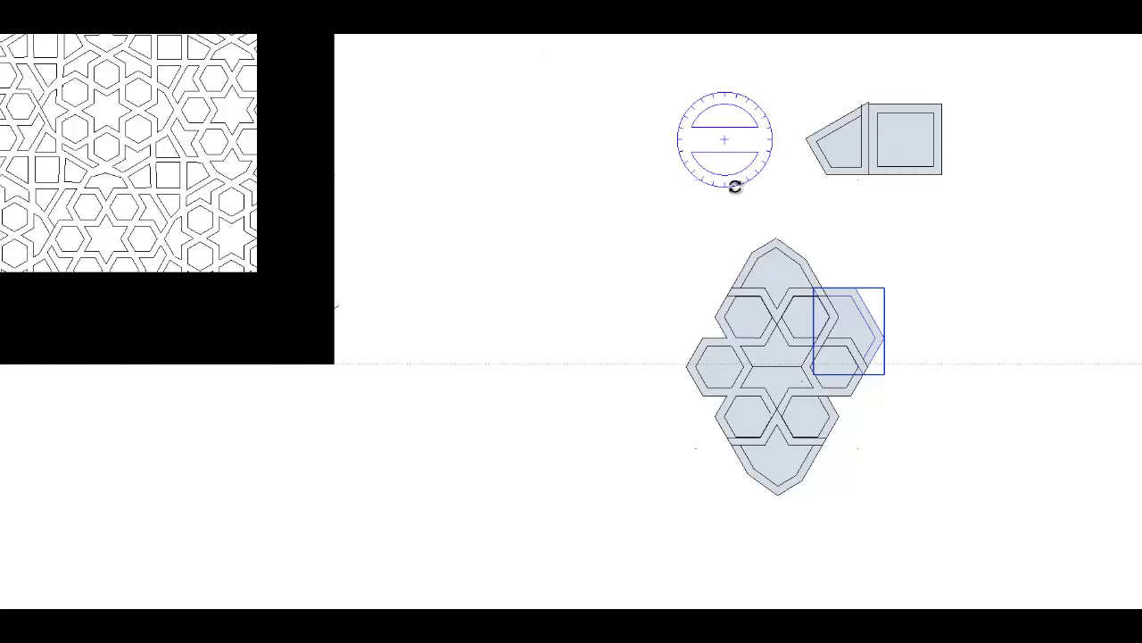
left_click(777, 364)
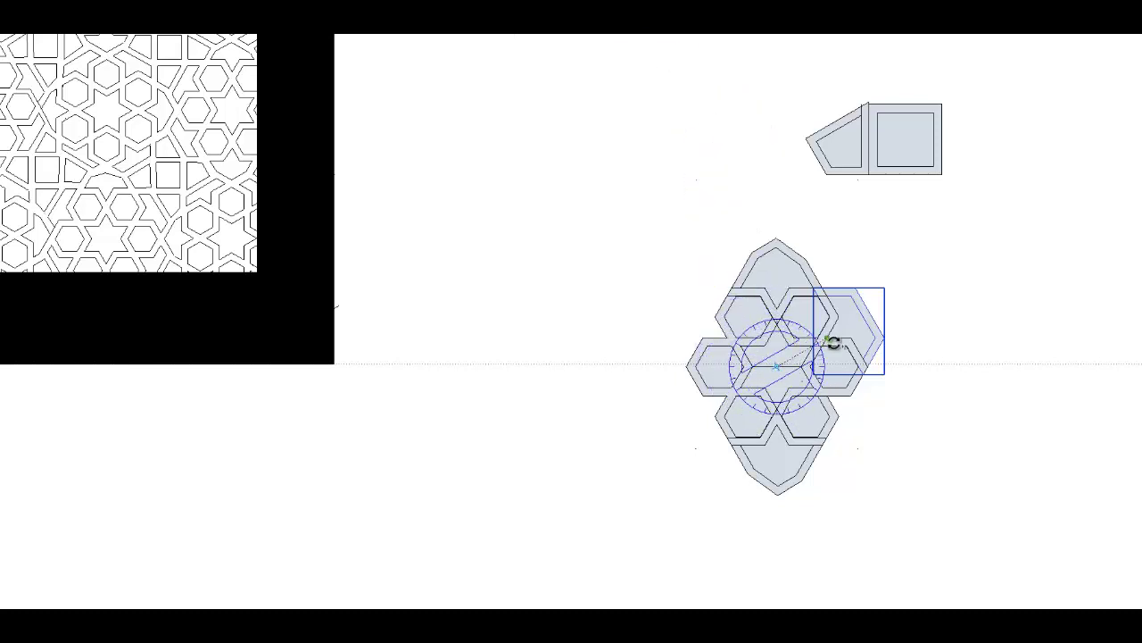
left_click(830, 339)
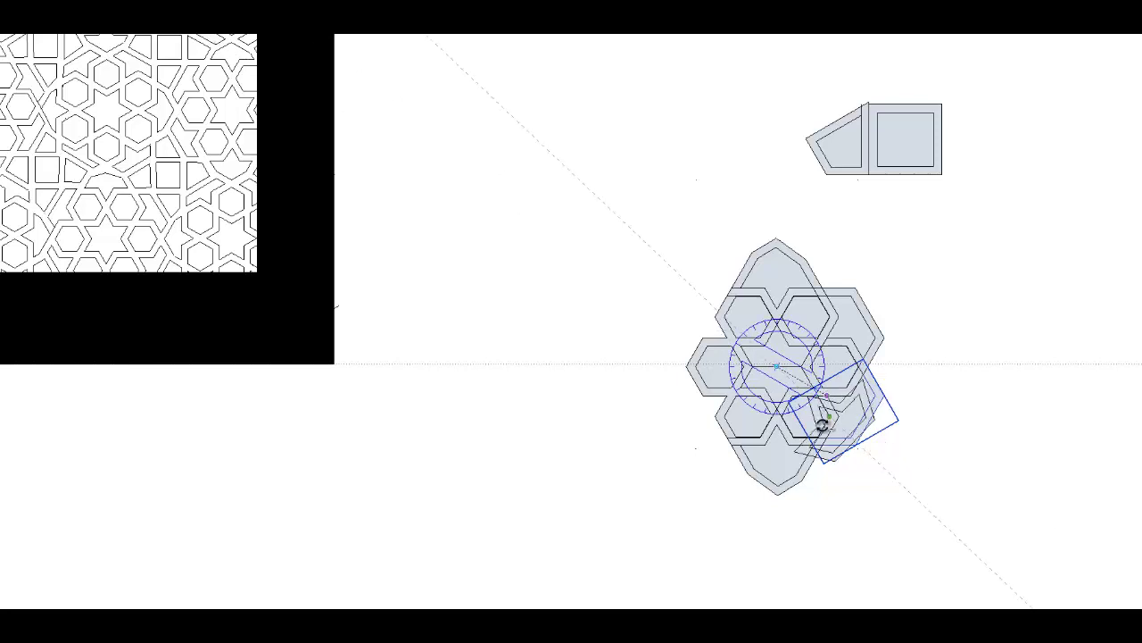
left_click(726, 400)
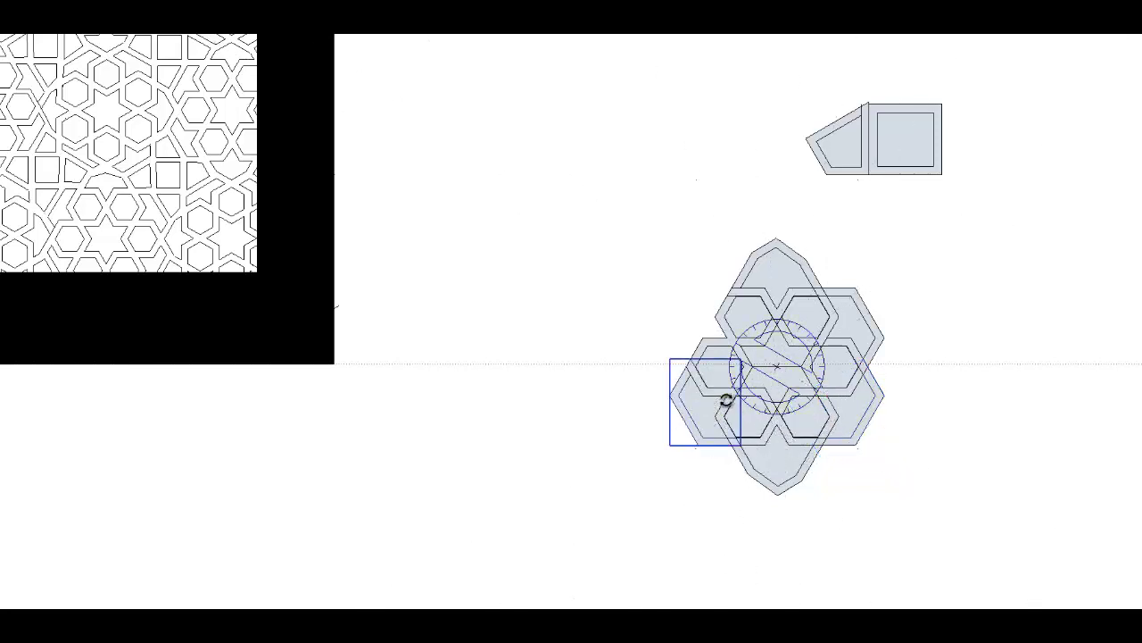
Rotate-copy the lower-left arrow-shaped group about the star's centre into the notch between the left and upper-left hexagons.
left_click(779, 368)
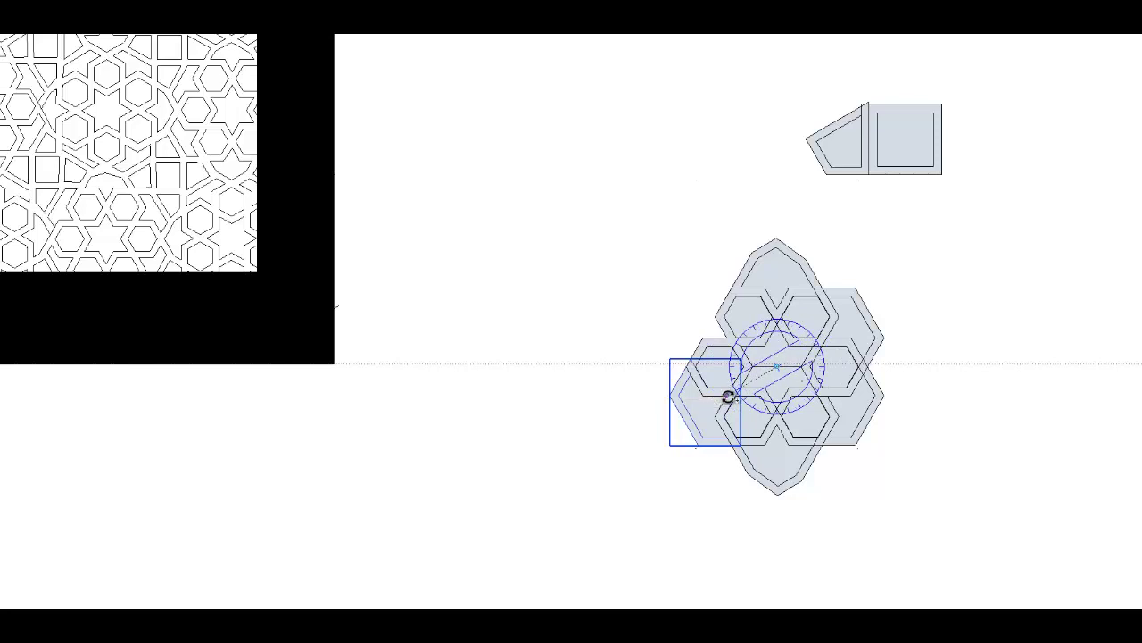
left_click(728, 398)
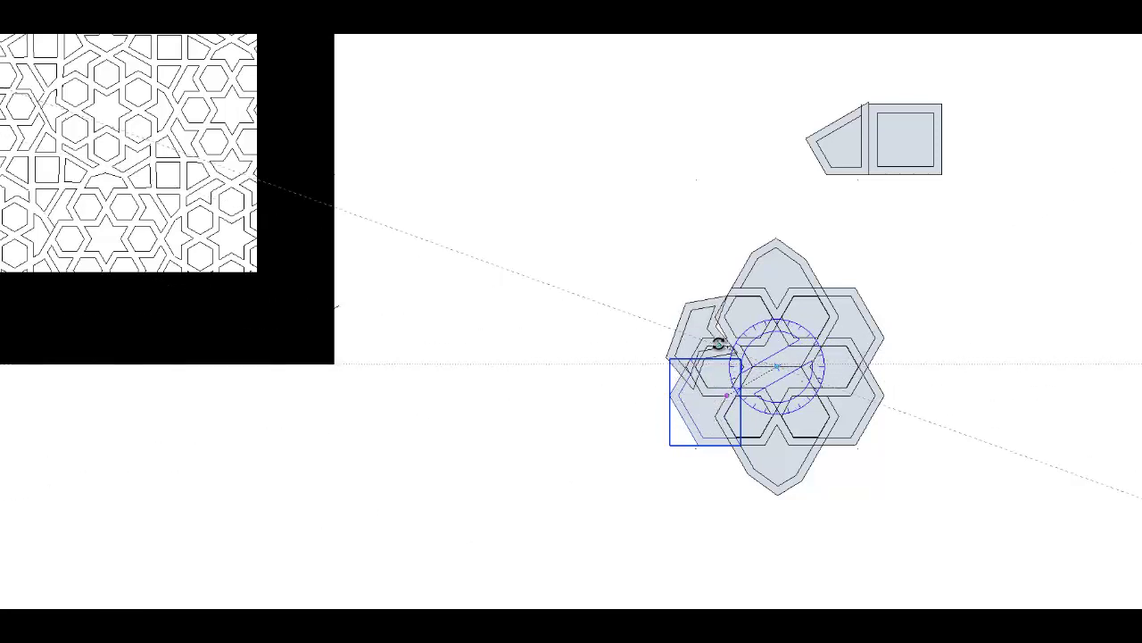
left_click(791, 275)
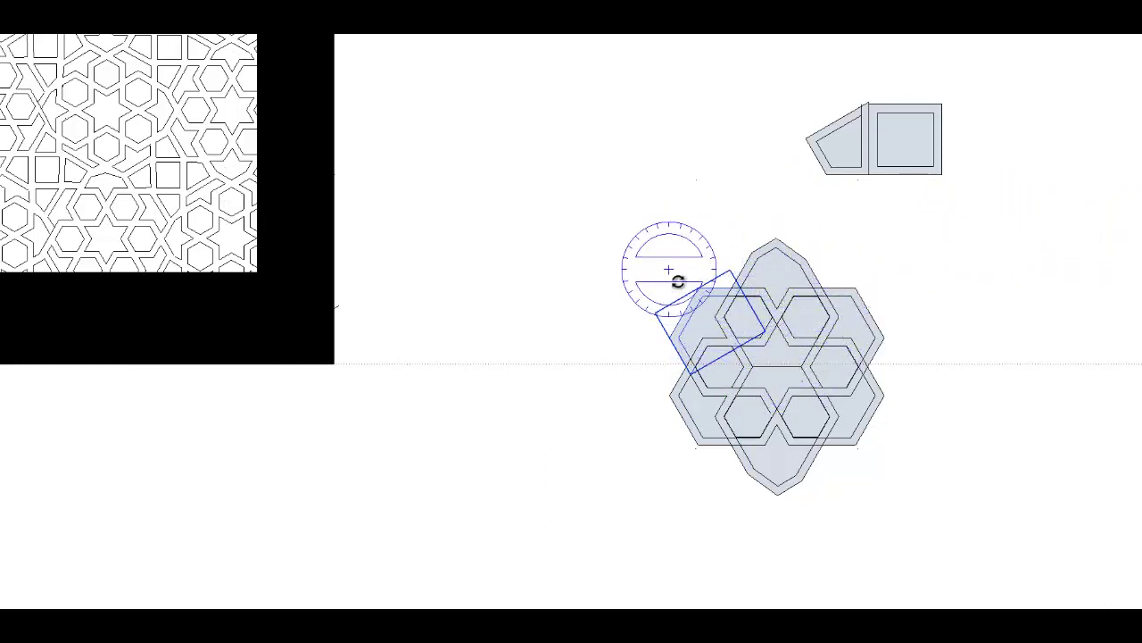
left_click(769, 381)
key("Escape")
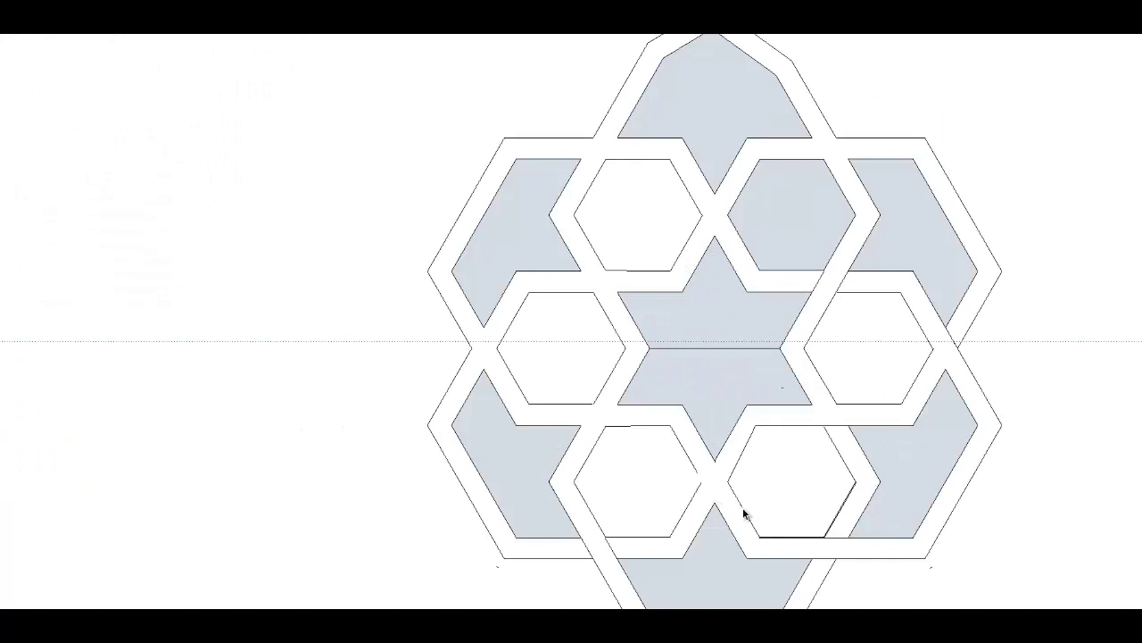
Erase the doubled bottom and lower-right edges of the lower-right hexagon.
right_click(798, 537)
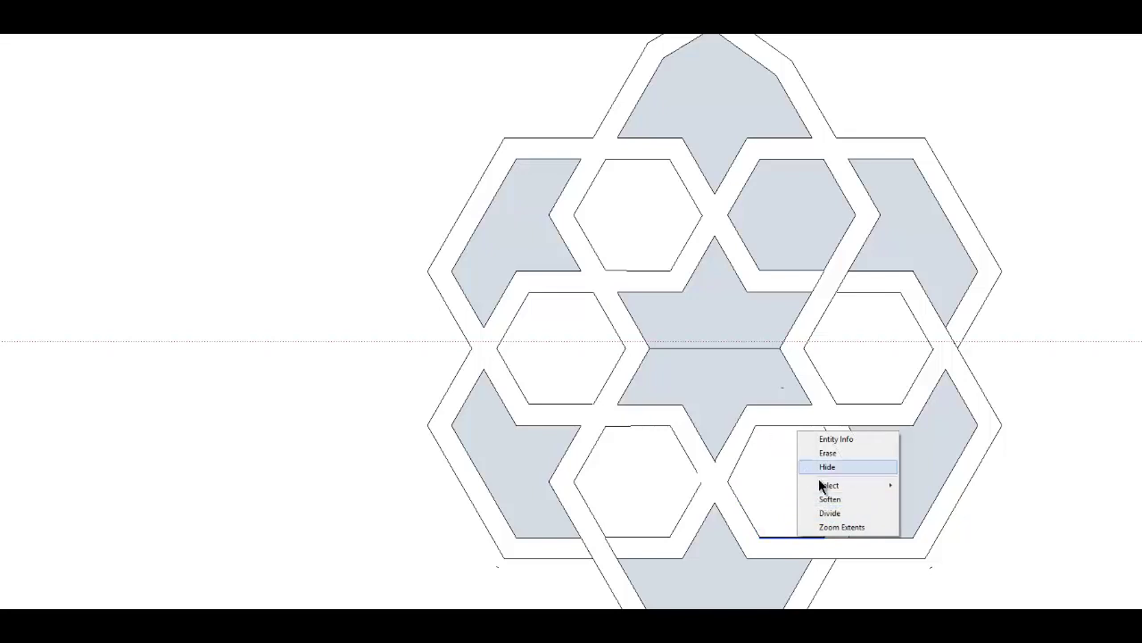
mouse_move(826, 485)
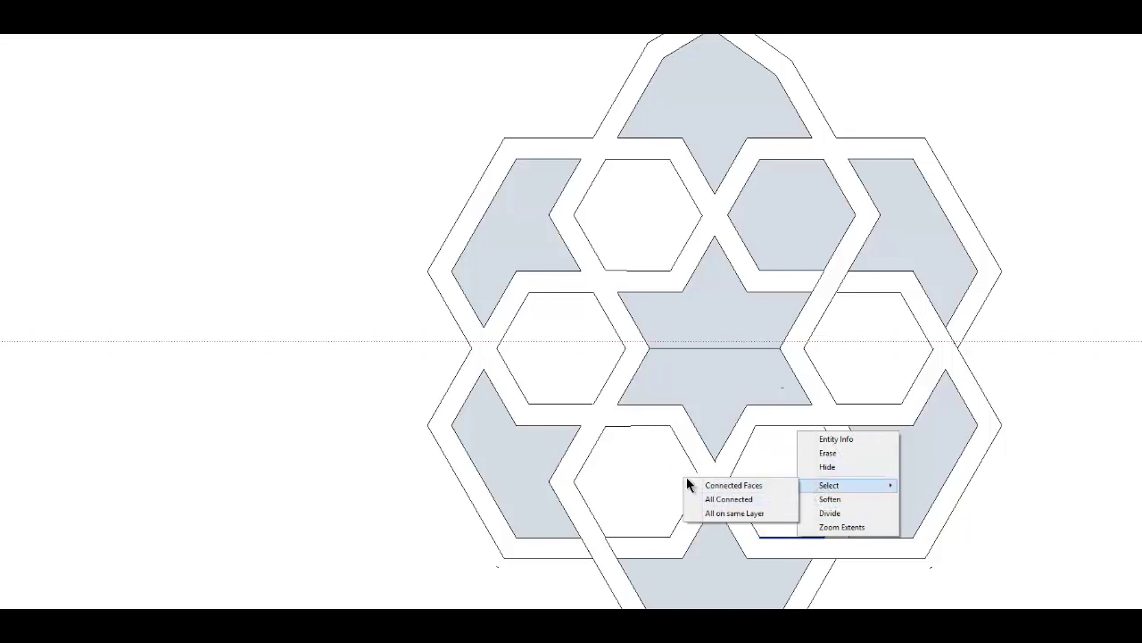
left_click(848, 453)
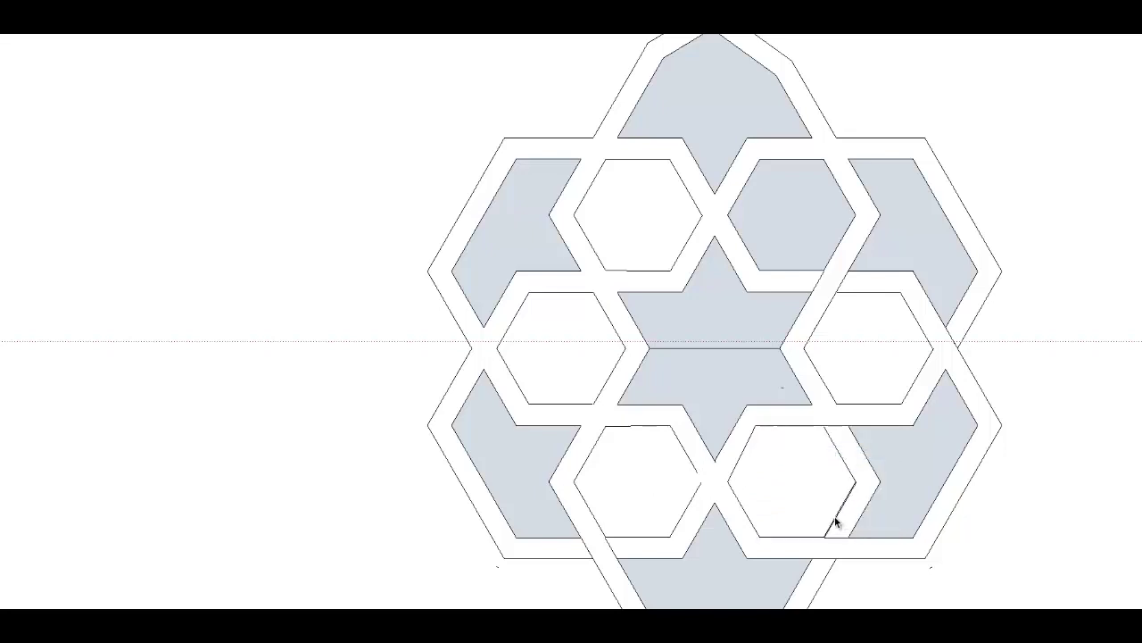
right_click(835, 516)
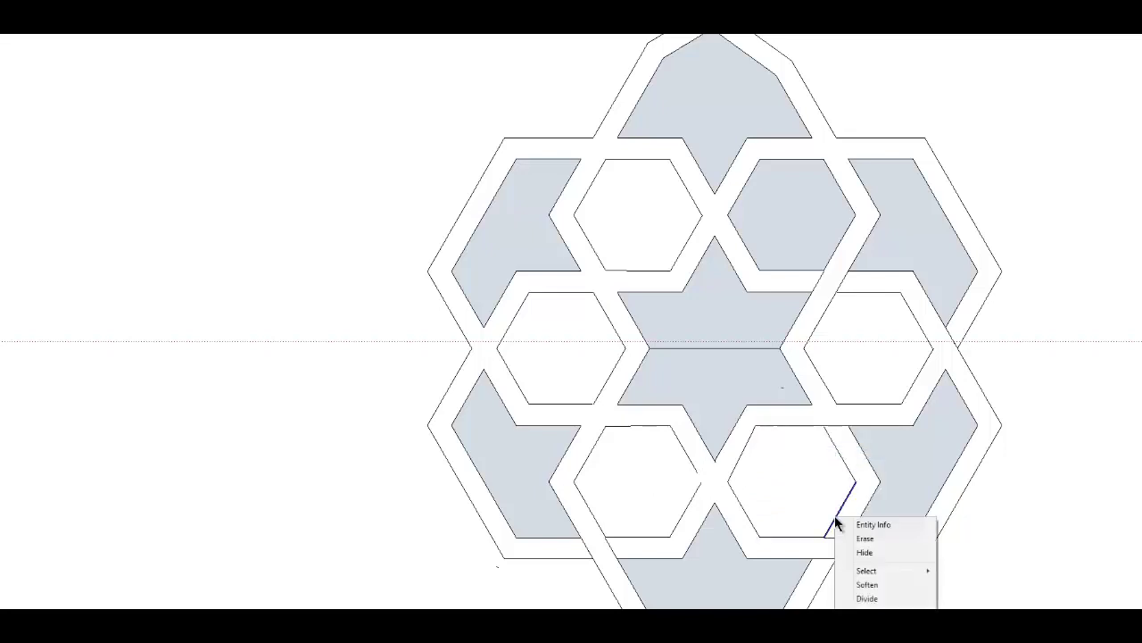
left_click(877, 541)
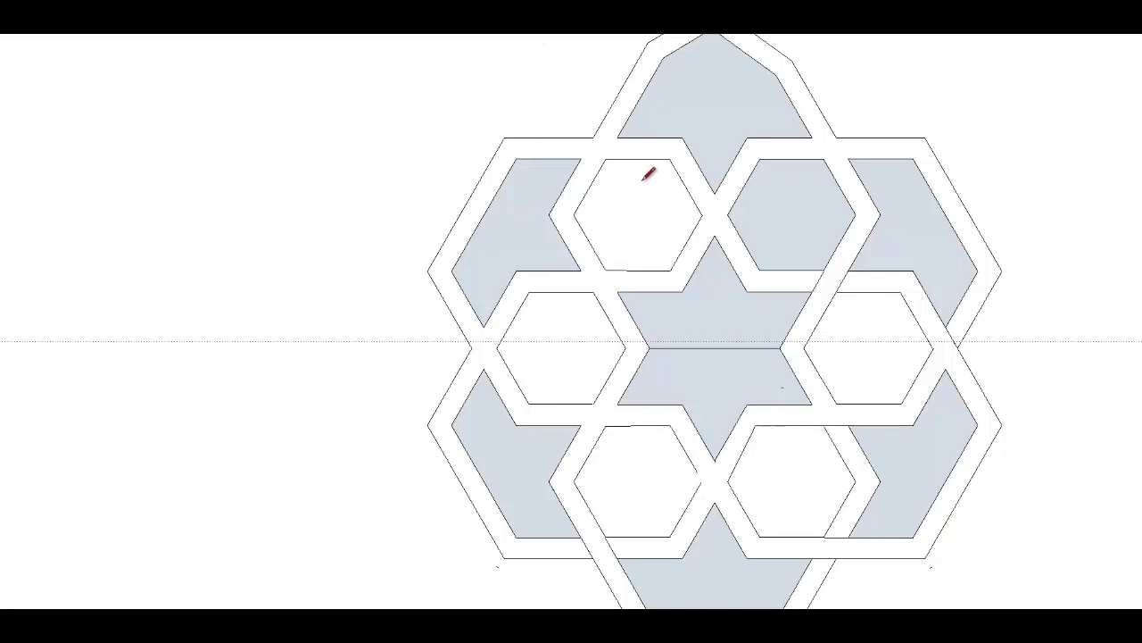
Redraw the upper-right edge of the lower-left hexagon to restore its face, undoing the surplus line.
left_click(702, 480)
left_click(678, 425)
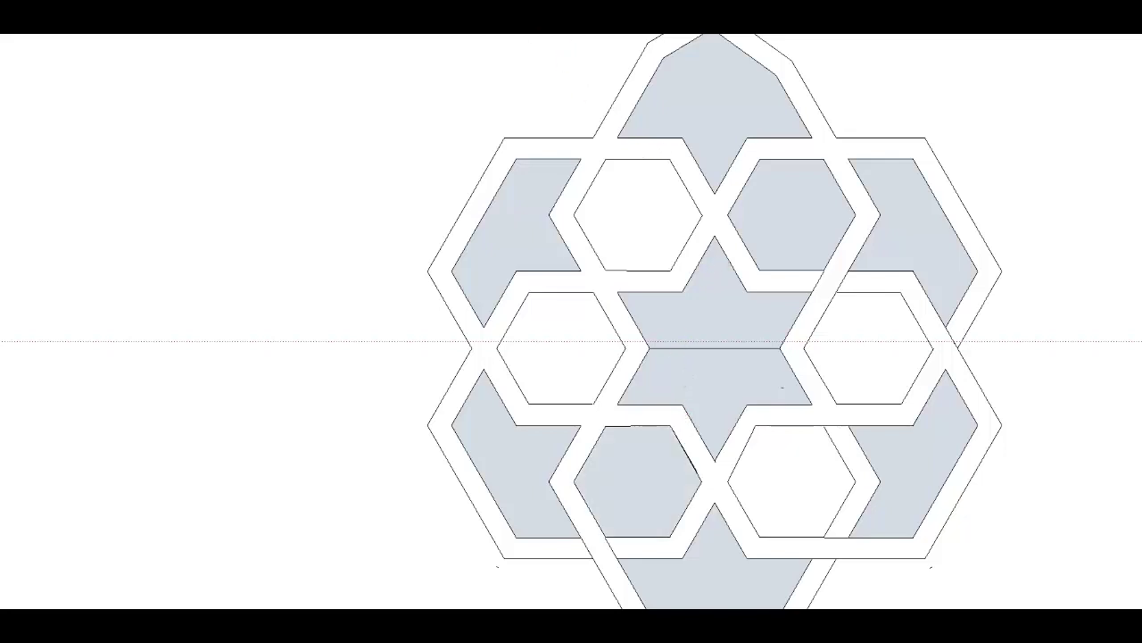
key("ctrl+z")
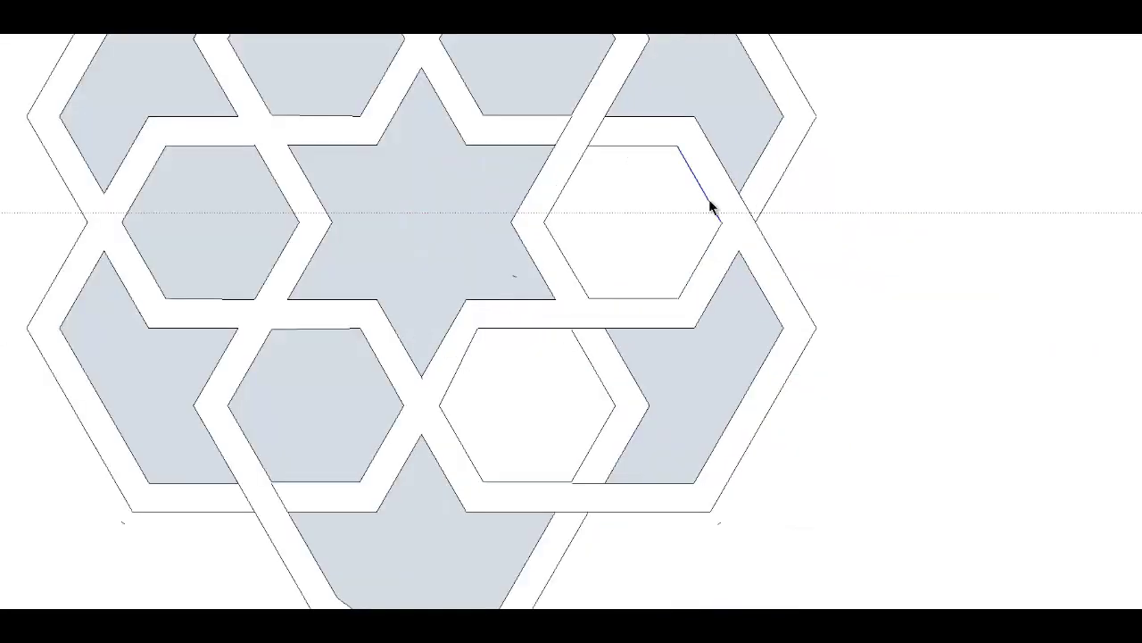
Erase the upper-right edge of the right hexagon and redraw its right-hand edges to restore its face.
right_click(710, 205)
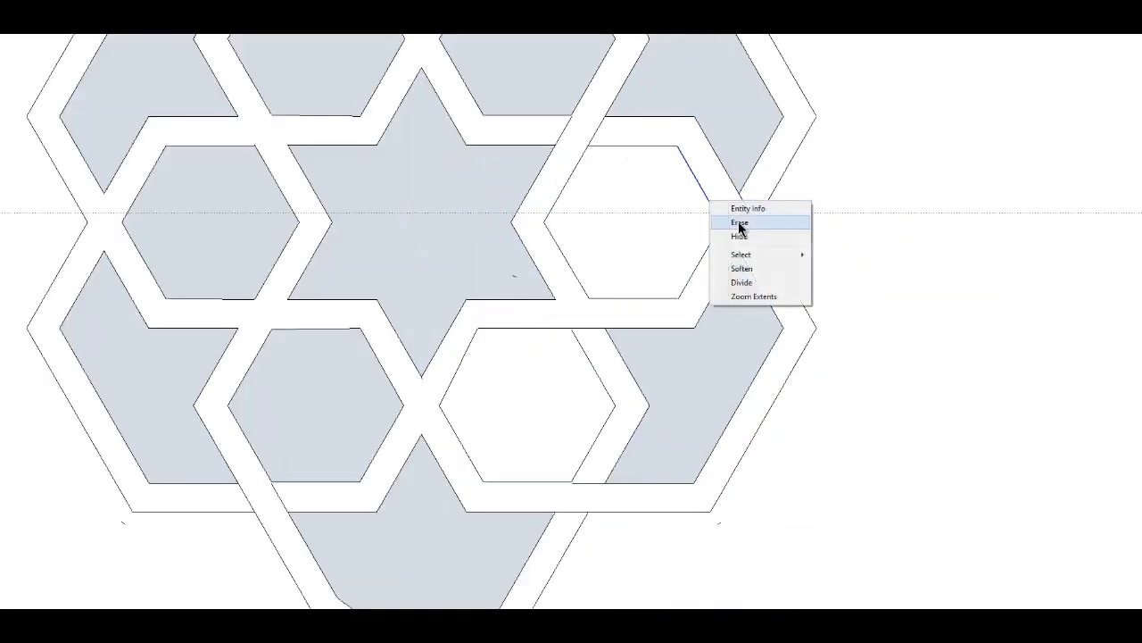
left_click(730, 222)
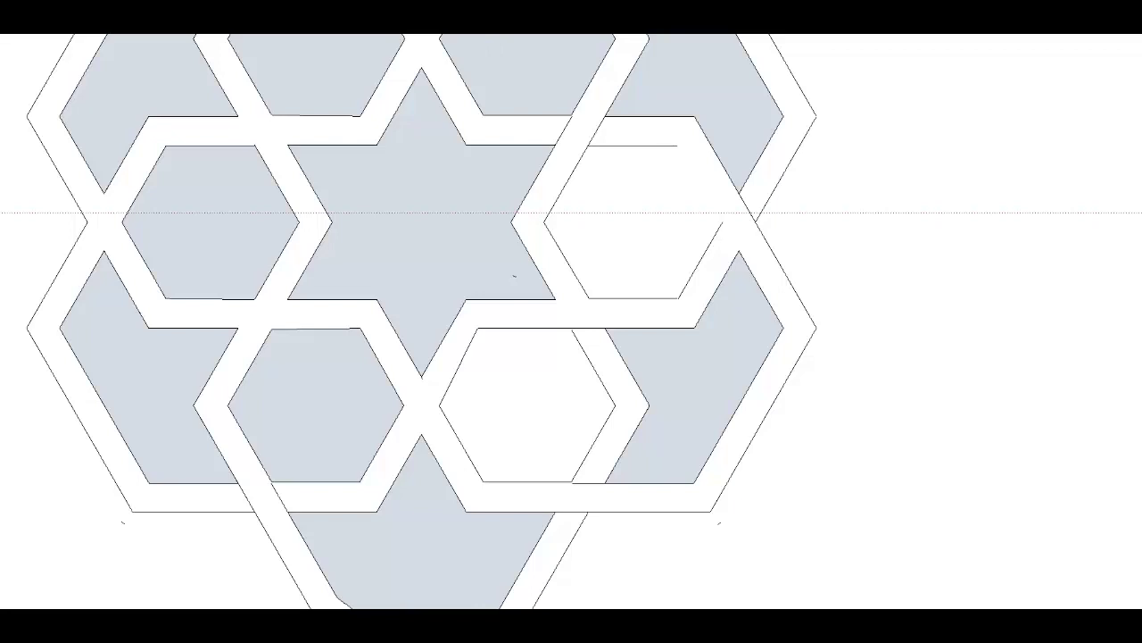
left_click(723, 221)
left_click(678, 296)
left_click(679, 298)
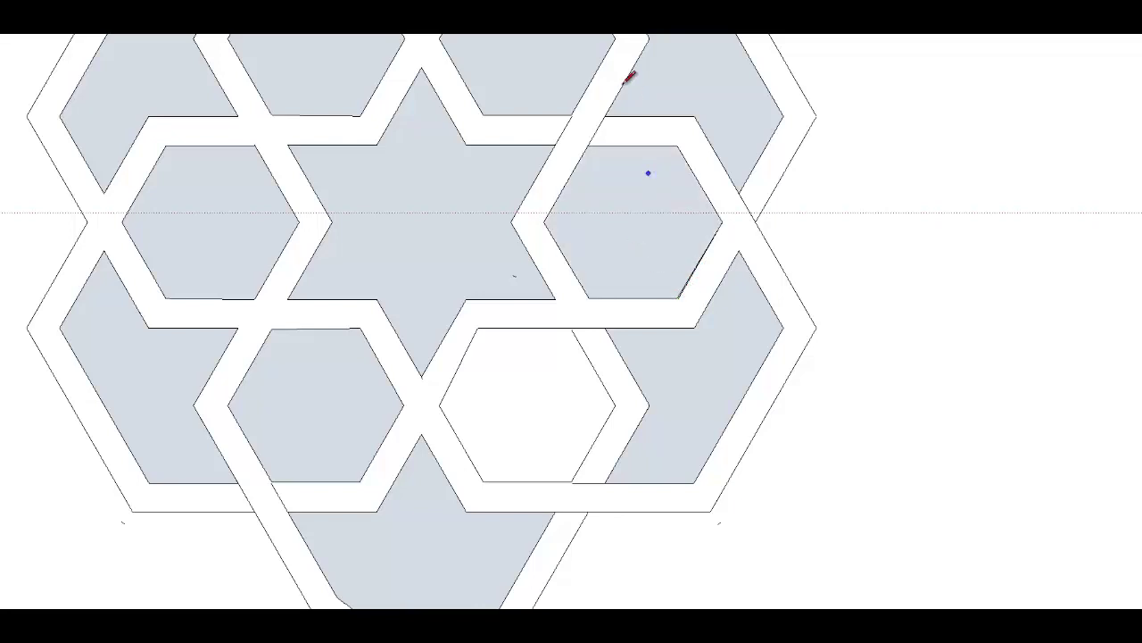
Erase the stray lines crossing the bands and close the gap at the lower-right hexagon's upper-right corner.
key("e")
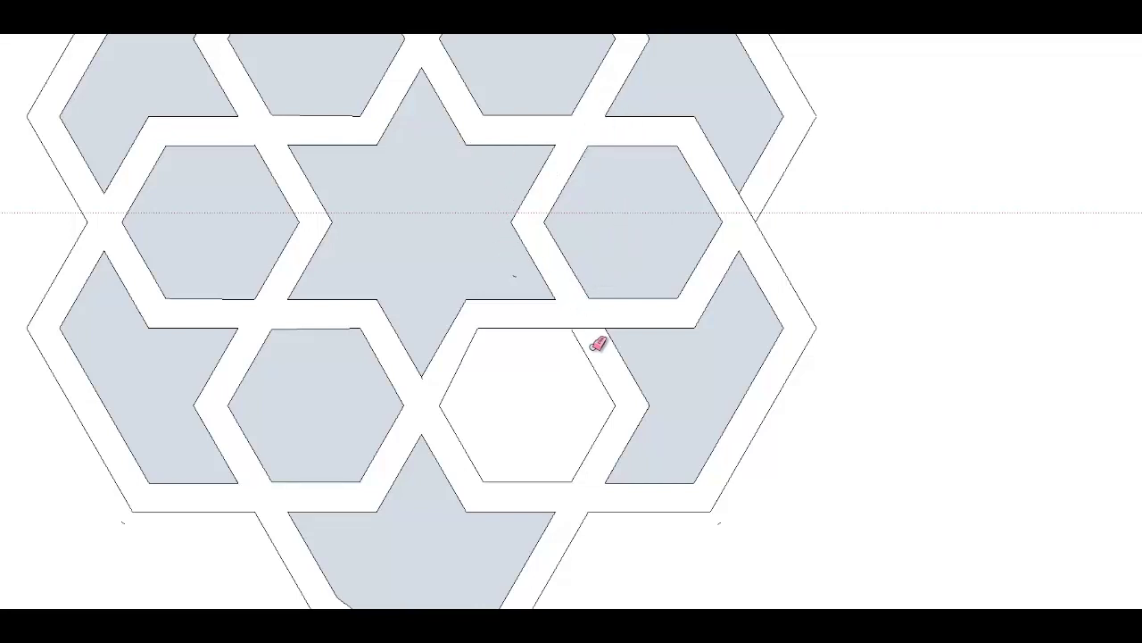
left_click_drag(594, 345, 587, 354)
left_click(572, 327)
Draw closing lines across the bands beneath the upper petal and beside the right hexagon to create the band faces.
scroll(574, 321, "down", 3)
left_click(581, 132)
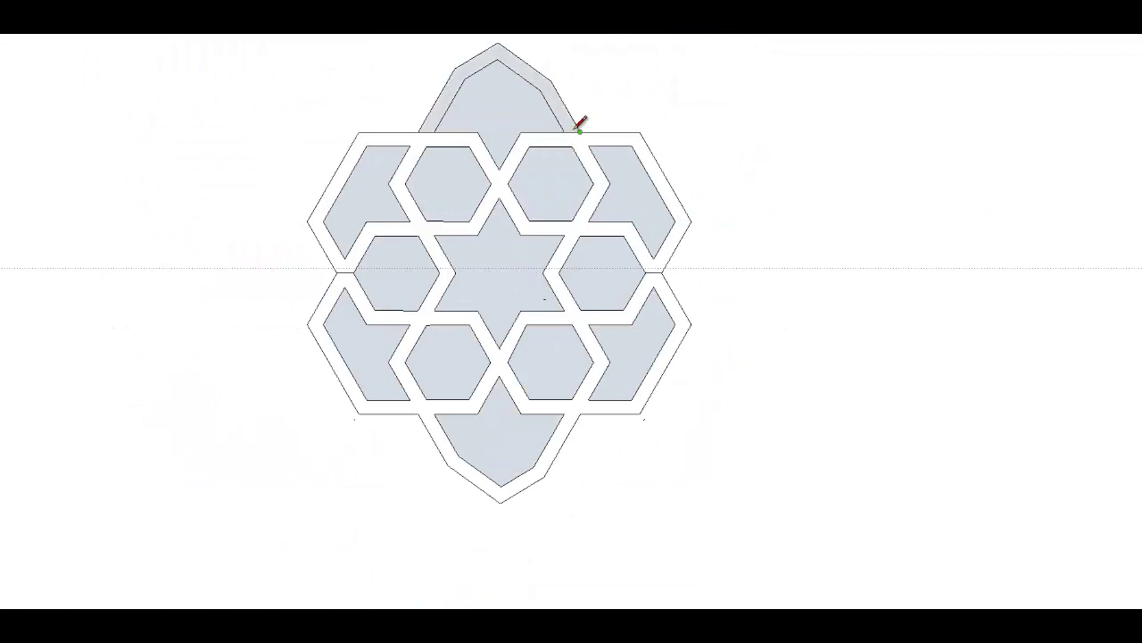
left_click(435, 131)
left_click(562, 268)
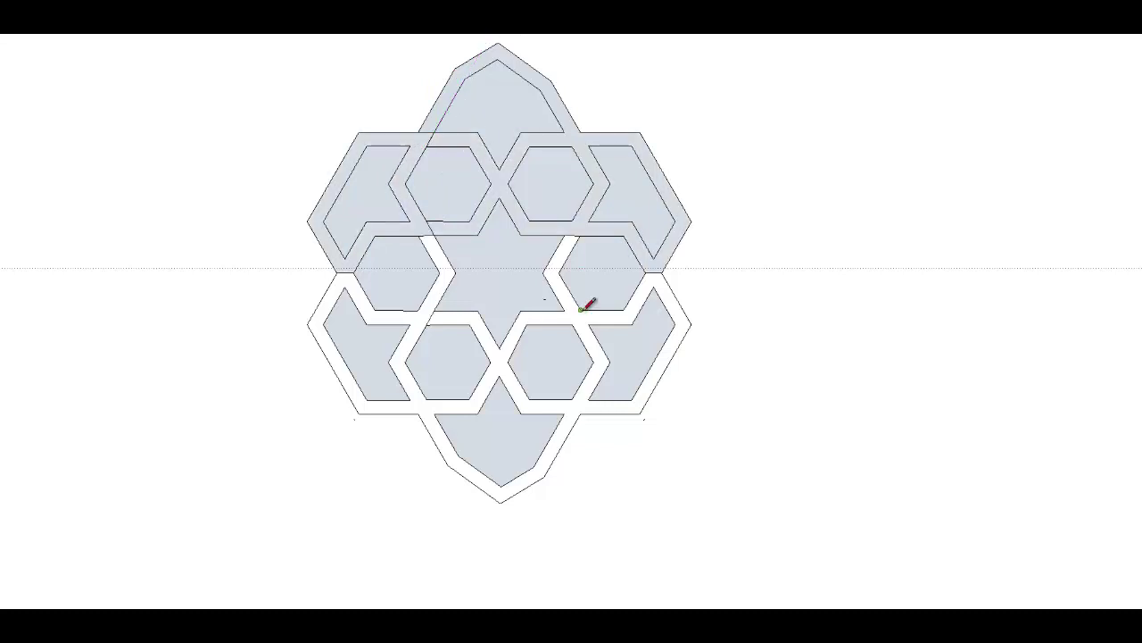
left_click(581, 309)
left_click(588, 324)
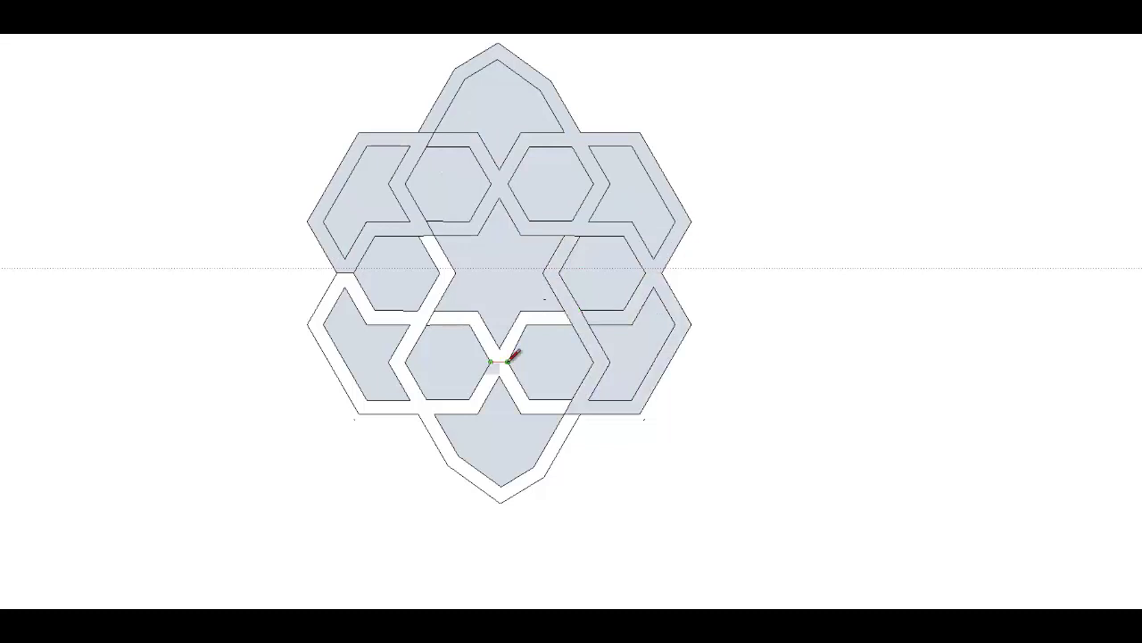
Draw short lines across the V-shaped band below the star to fill its remaining open faces.
left_click(502, 362)
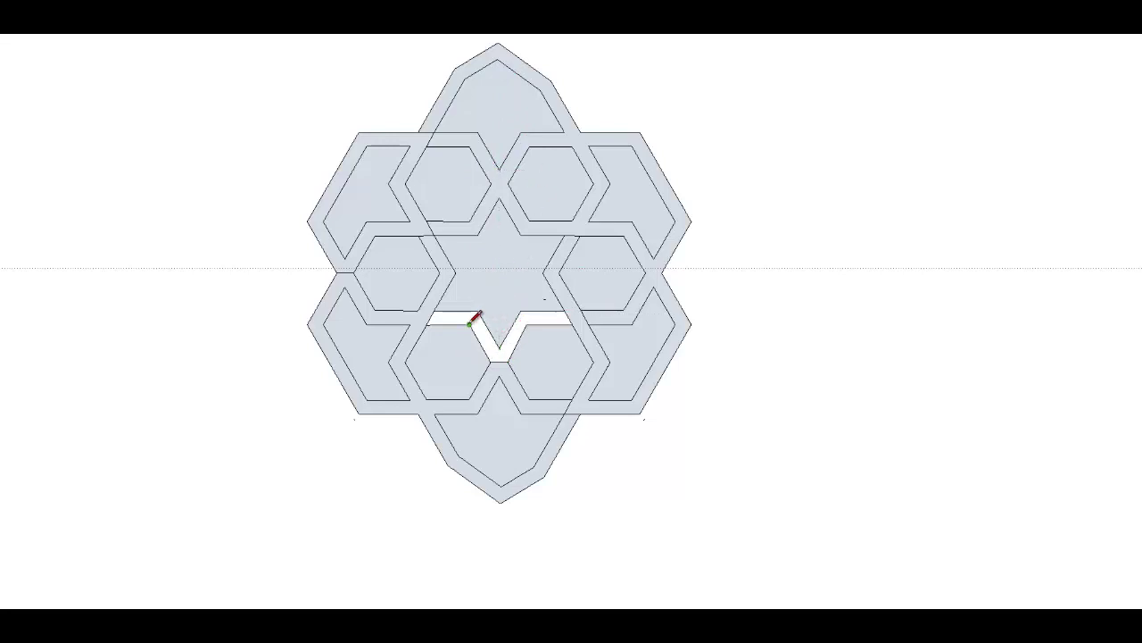
left_click(469, 324)
left_click(477, 310)
left_click(521, 311)
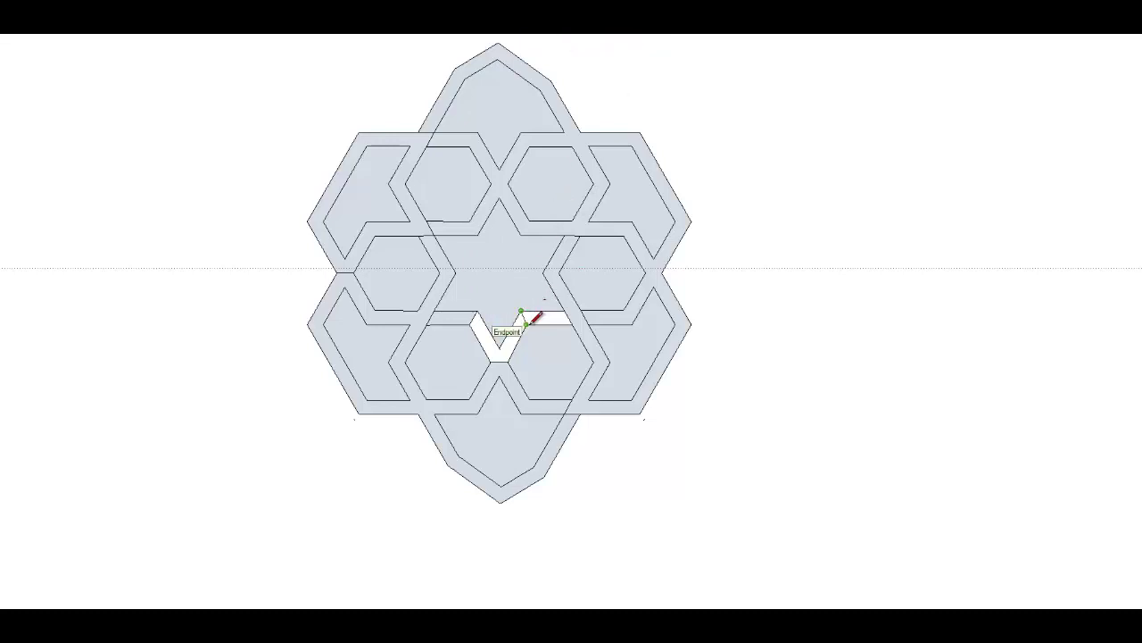
left_click(527, 323)
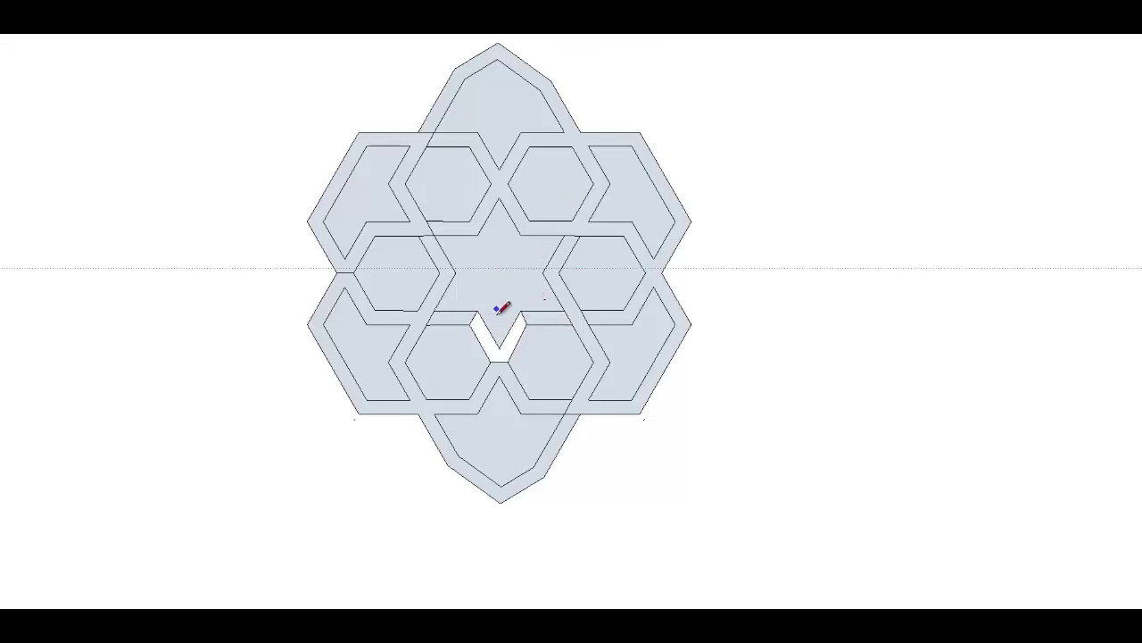
left_click(499, 346)
left_click(484, 347)
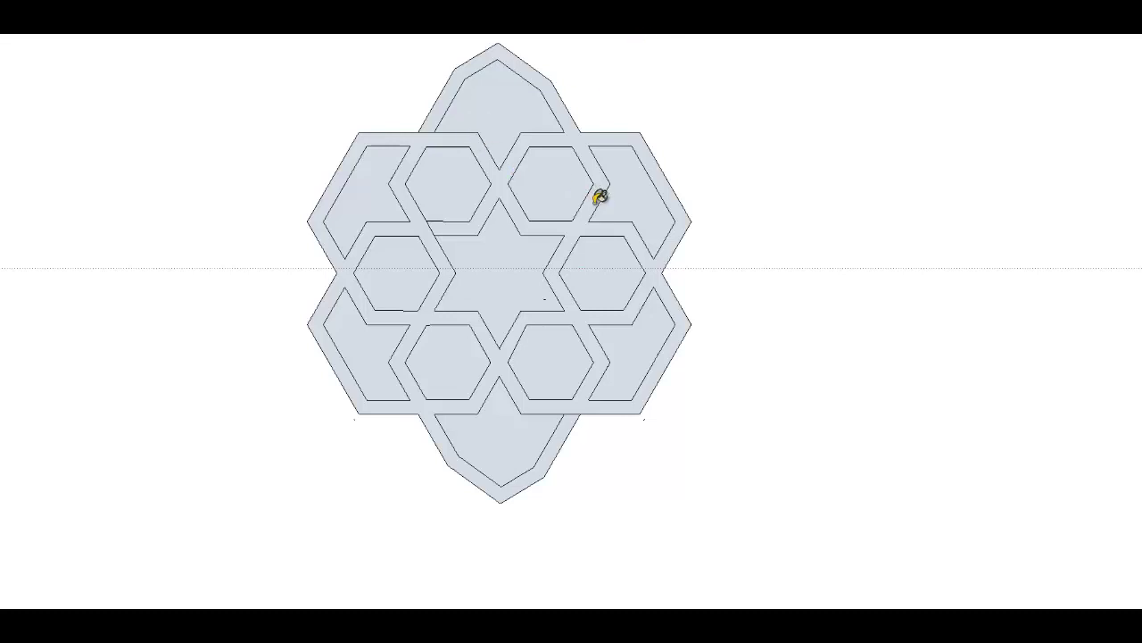
Paint the band network black and the star, upper petal, upper-left arrow shape and two upper hexagons white.
left_click(513, 159)
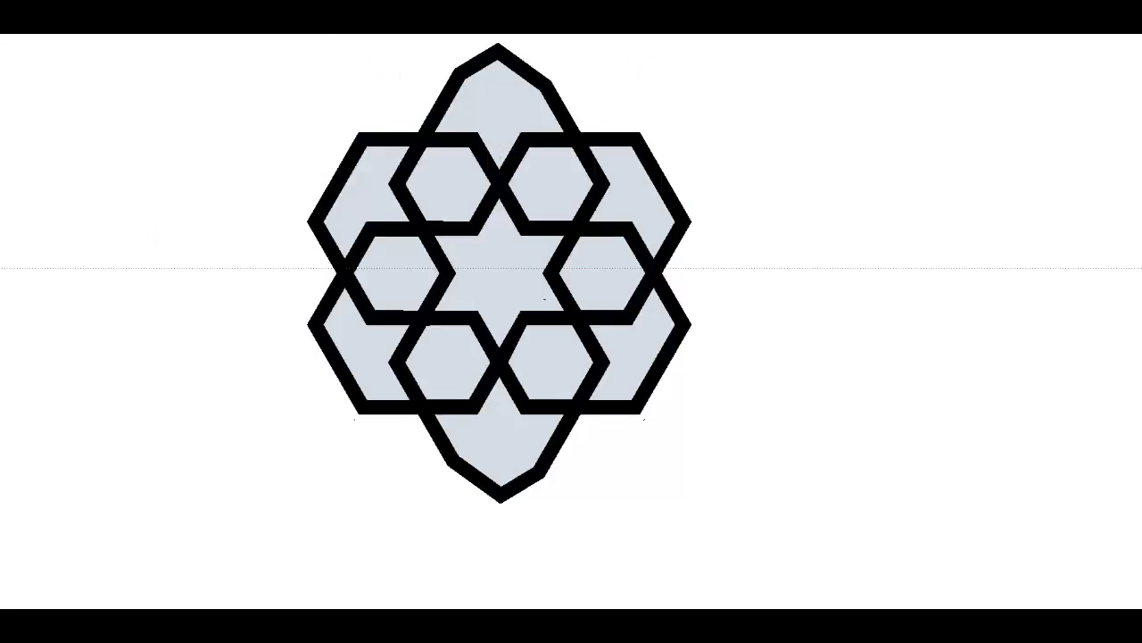
left_click(357, 183)
left_click(449, 184)
left_click(498, 259)
left_click(553, 184)
left_click(499, 108)
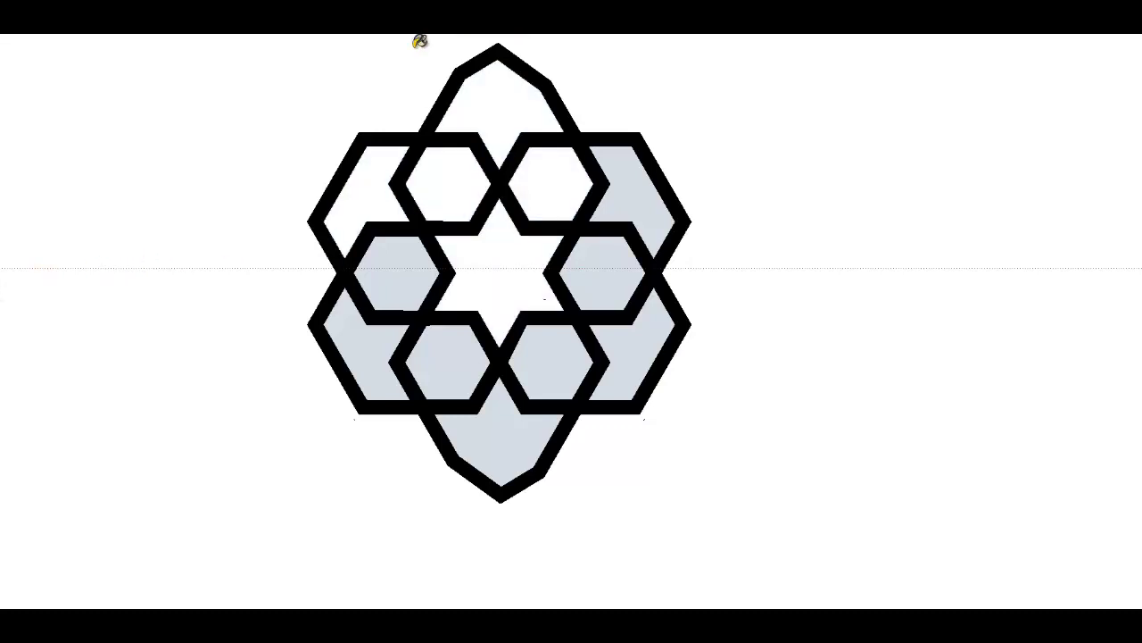